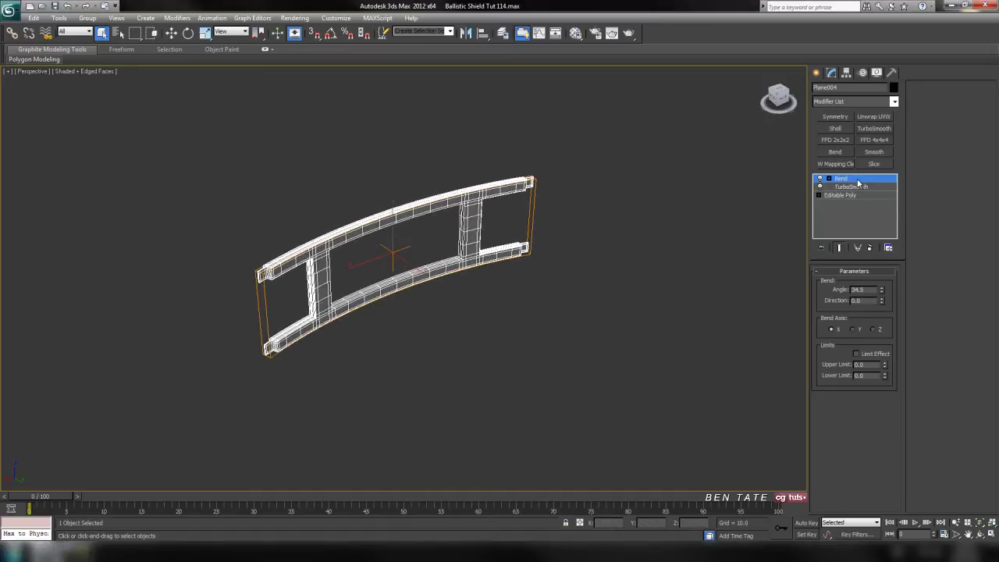
Turn off Isoline Display in the frame's TurboSmooth and collapse the modifier stack, including the Bend, to an Editable Poly.
left_click(852, 187)
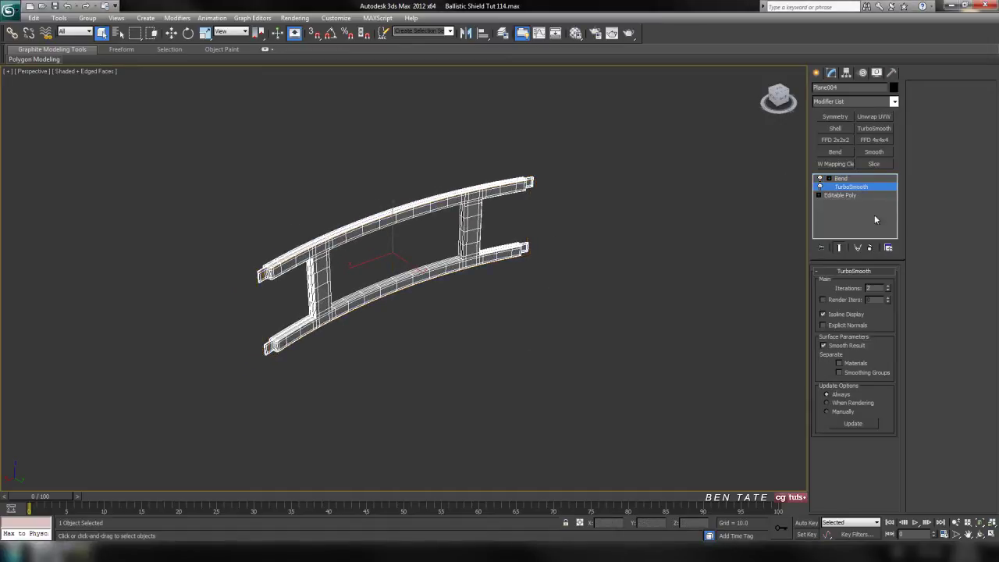
left_click(822, 315)
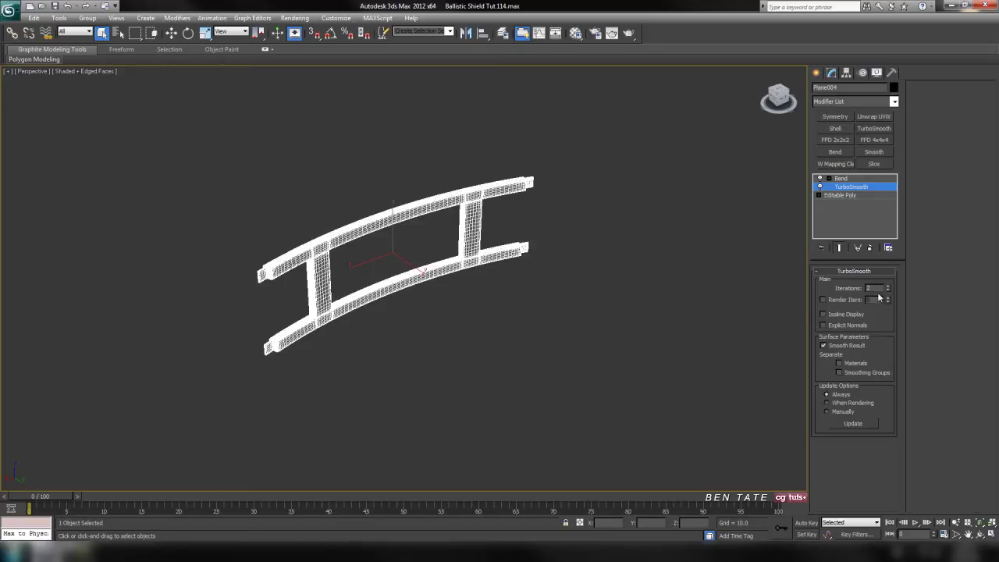
left_click(844, 178)
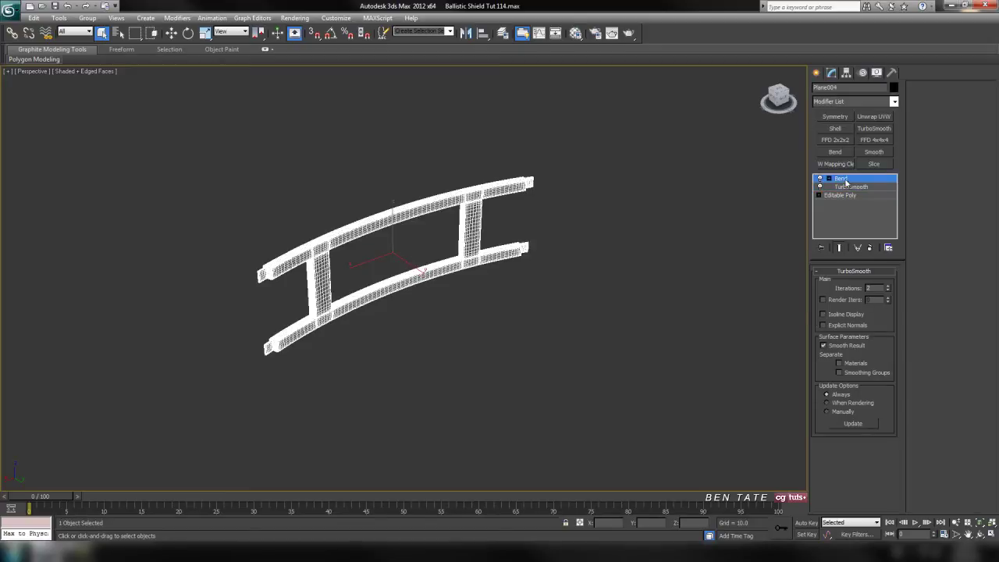
right_click(472, 221)
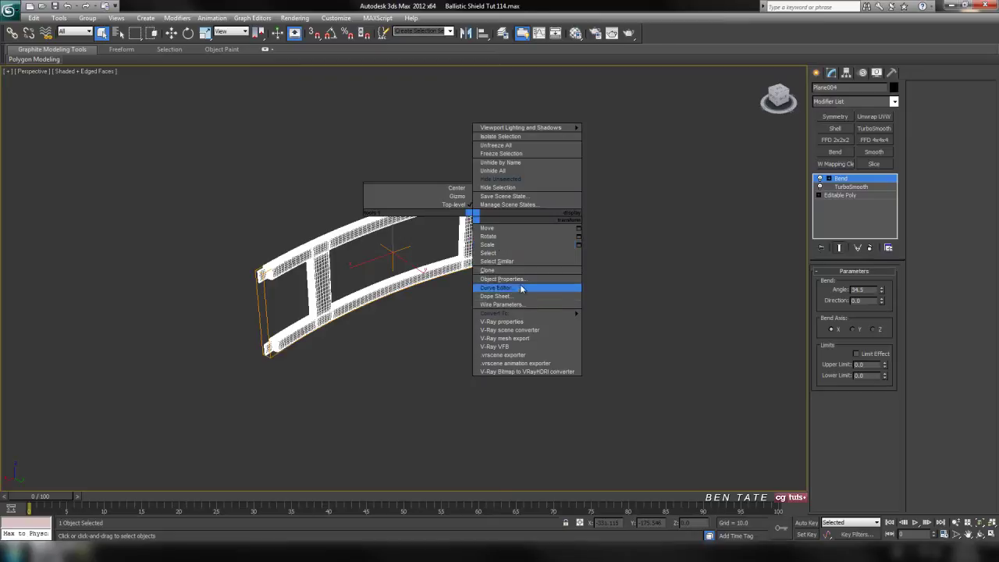
left_click(602, 321)
Examine the dense wireframe of the collapsed frame along the lower rail, the upright and the rail's end.
middle_click_drag(532, 301, 541, 292)
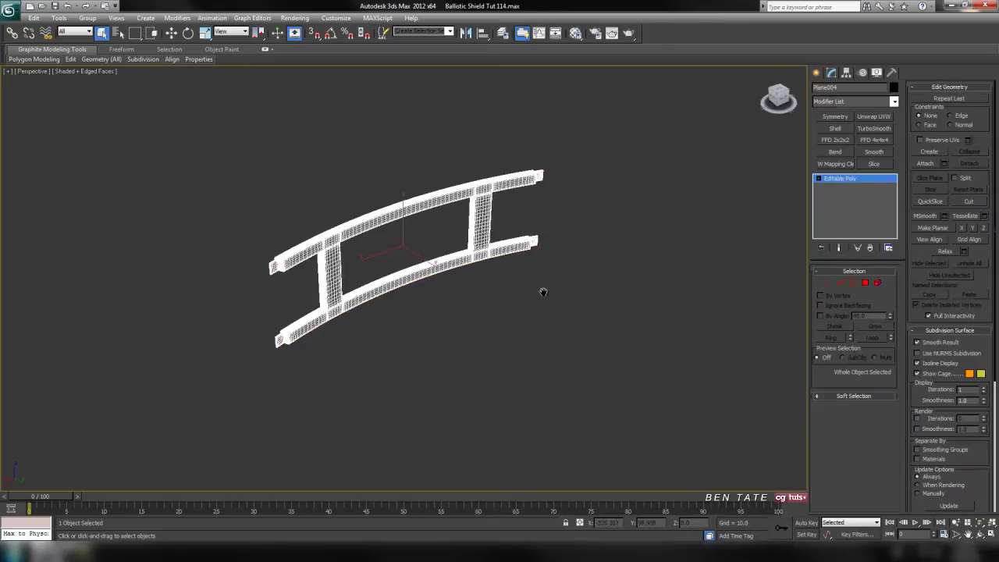
scroll(495, 315, "up", 5)
middle_click_drag(410, 359, 462, 269)
scroll(486, 306, "up", 3)
scroll(395, 339, "down", 5)
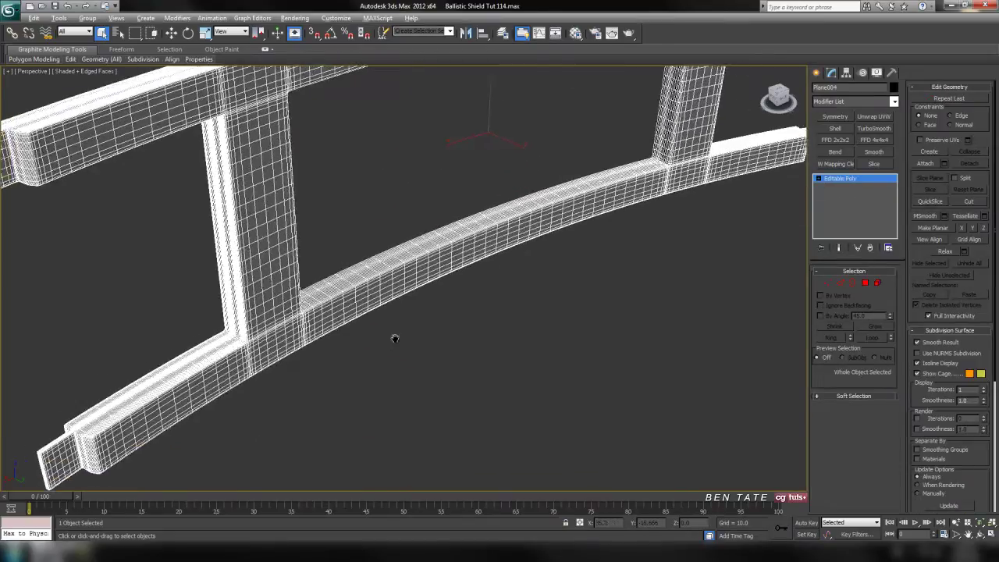
middle_click_drag(395, 339, 436, 358, "alt")
scroll(436, 360, "up", 5)
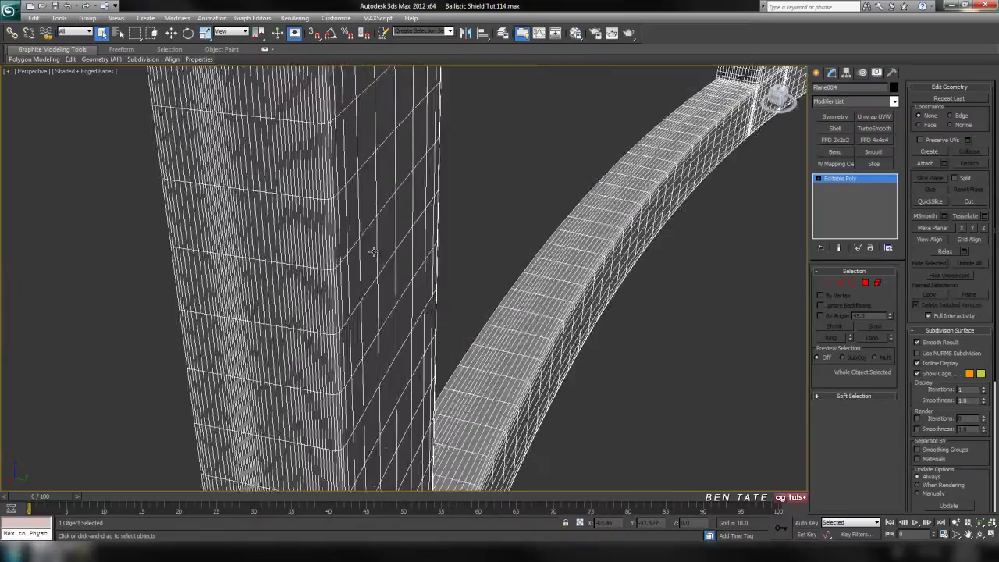
scroll(390, 242, "down", 2)
middle_click_drag(384, 234, 457, 258)
In Edge mode, select redundant vertical edges in one row at the outer part of the upper rail's rounded end face.
left_click(841, 283)
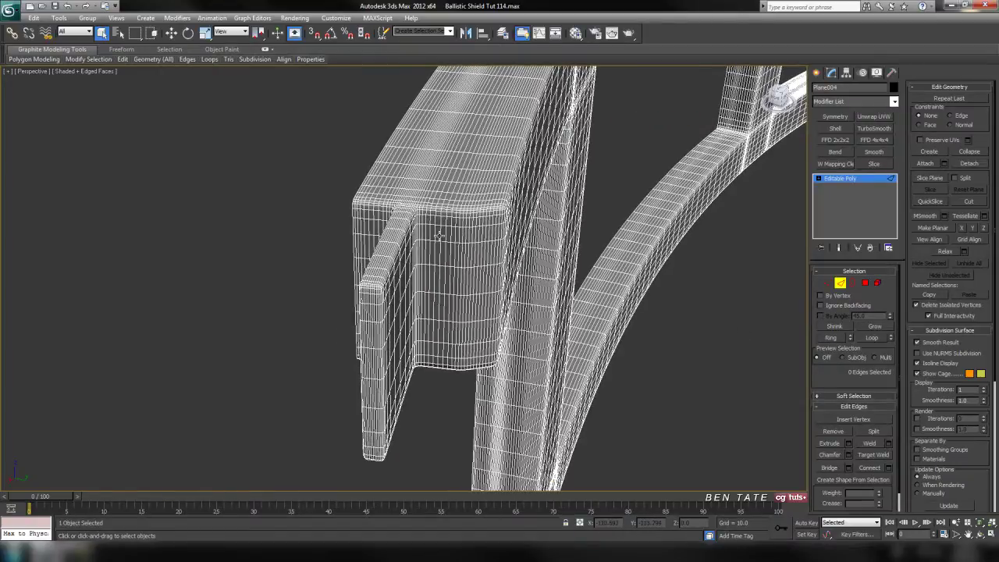
left_click(440, 236)
key("z")
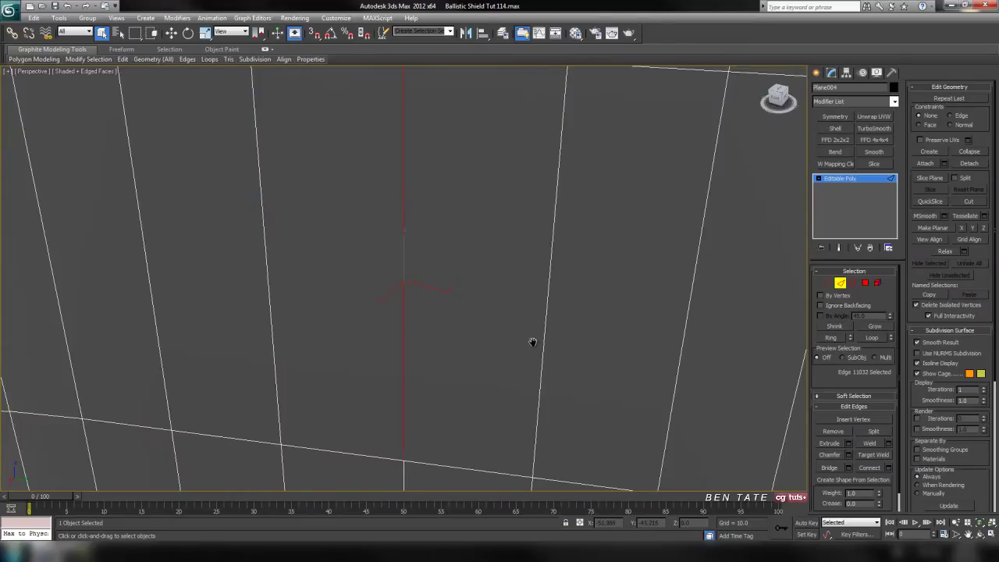
scroll(534, 342, "down", 8)
mouse_move(537, 313)
middle_mouse_down("alt")
mouse_move(534, 335)
mouse_move(507, 320)
mouse_move(520, 302)
mouse_move(536, 312)
mouse_move(529, 335)
mouse_move(571, 319)
mouse_move(536, 299)
mouse_move(549, 300)
middle_mouse_up("alt")
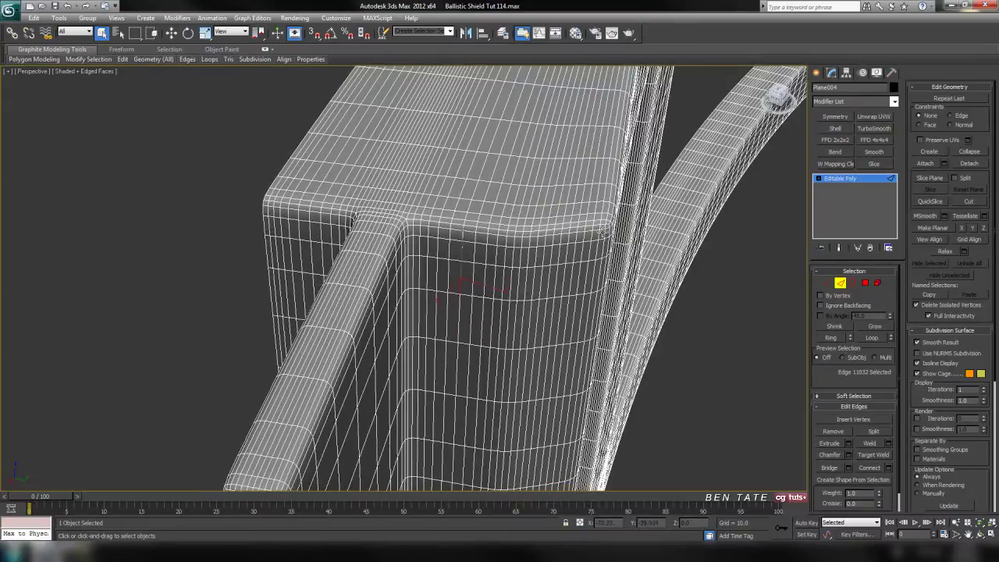
left_click(587, 268)
left_click(574, 279, "ctrl")
left_click(551, 280, "ctrl")
left_click(542, 283, "ctrl")
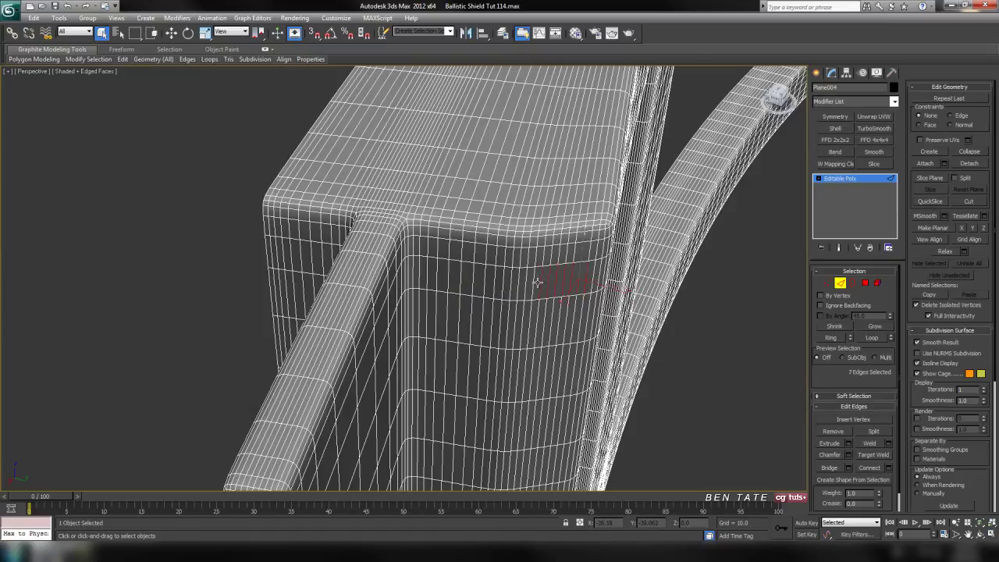
Add the redundant vertical edges of the same row toward the thin tab, with Ignore Backfacing enabled.
middle_click_drag(535, 269, 562, 231, "alt")
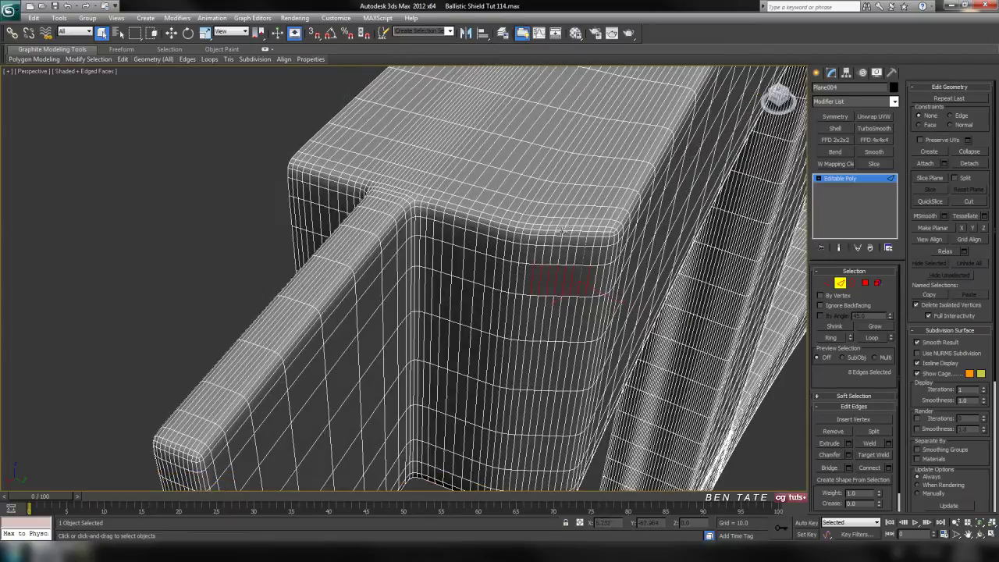
left_click(487, 267, "ctrl")
left_click(471, 264, "ctrl")
middle_click_drag(445, 284, 529, 268)
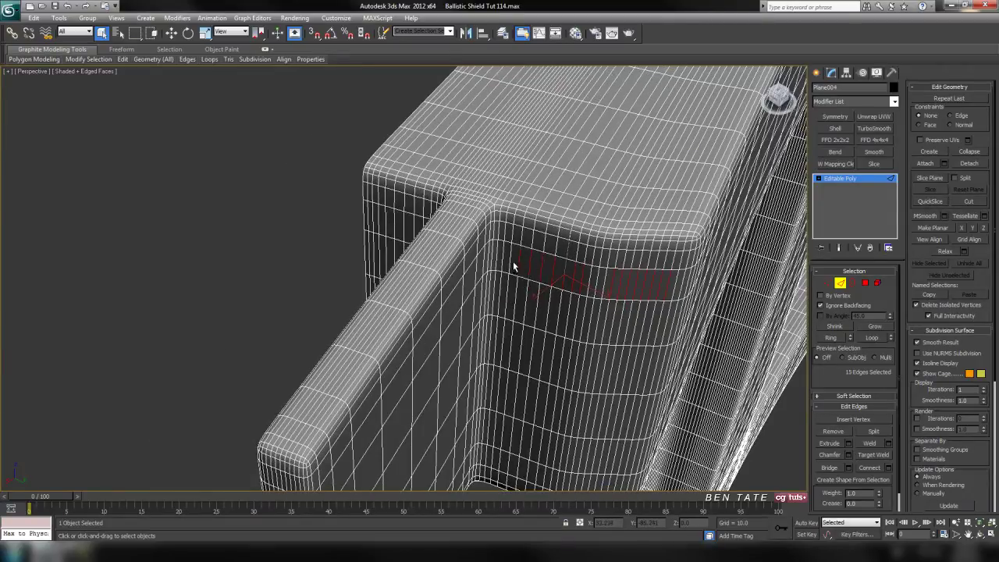
middle_click_drag(505, 258, 546, 262, "alt")
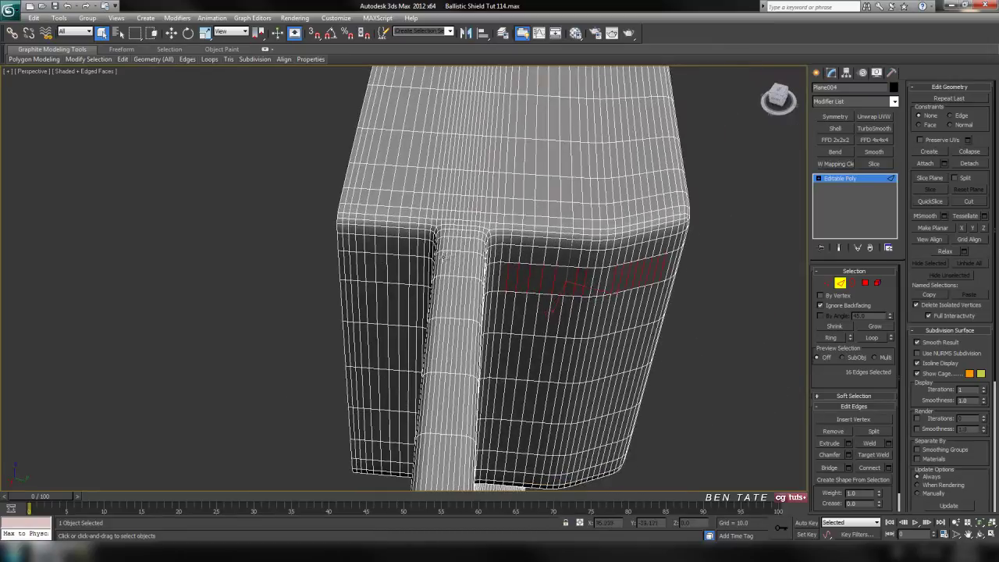
Add the redundant vertical edges of that row on the other side of the tab and deselect the edges to keep.
left_click(355, 269, "ctrl")
left_click(402, 276, "ctrl")
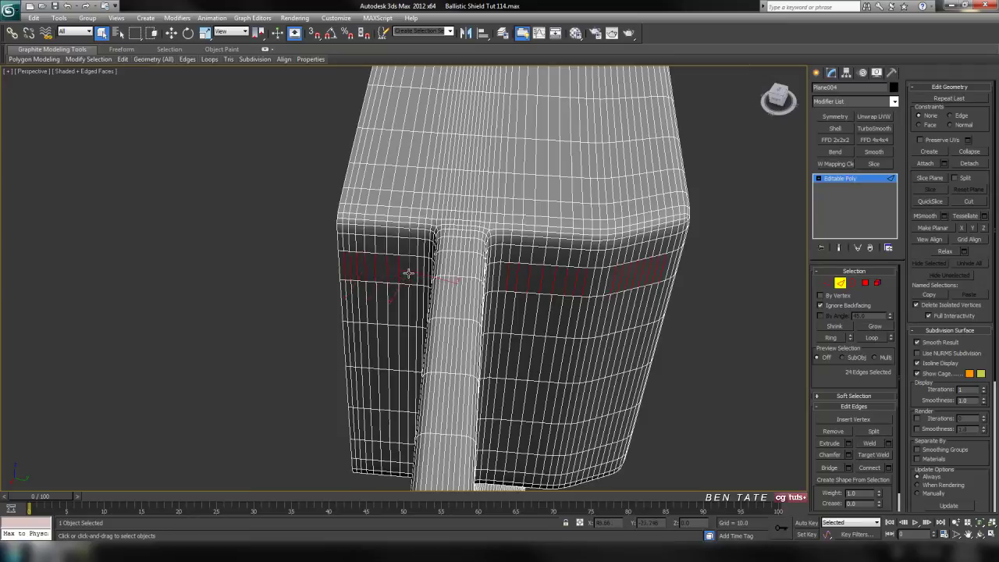
mouse_move(523, 320)
middle_mouse_down("alt")
mouse_move(520, 286)
mouse_move(451, 247)
mouse_move(504, 281)
mouse_move(488, 272)
mouse_move(488, 334)
mouse_move(494, 317)
mouse_move(508, 318)
middle_mouse_up("alt")
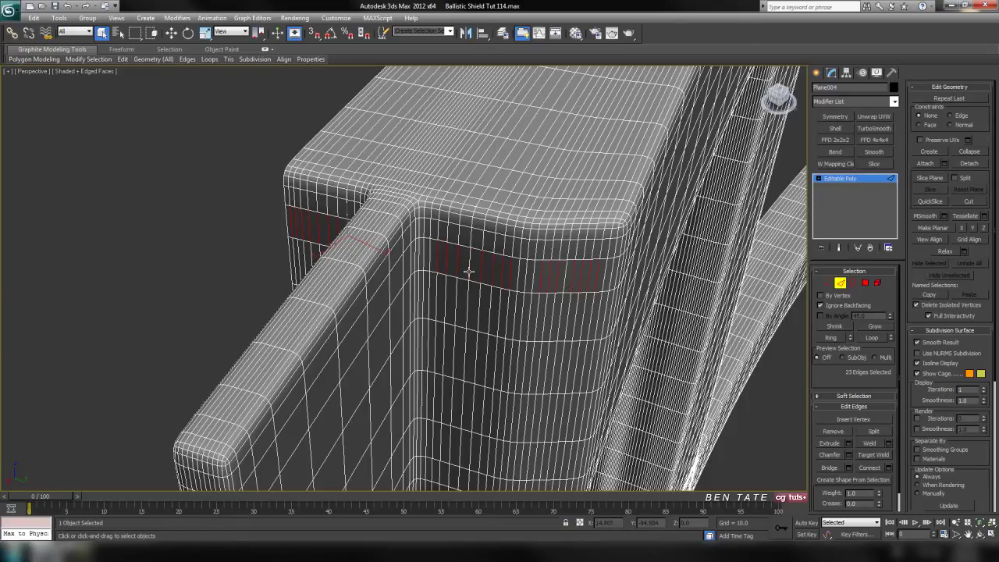
middle_click_drag(383, 262, 402, 267, "alt")
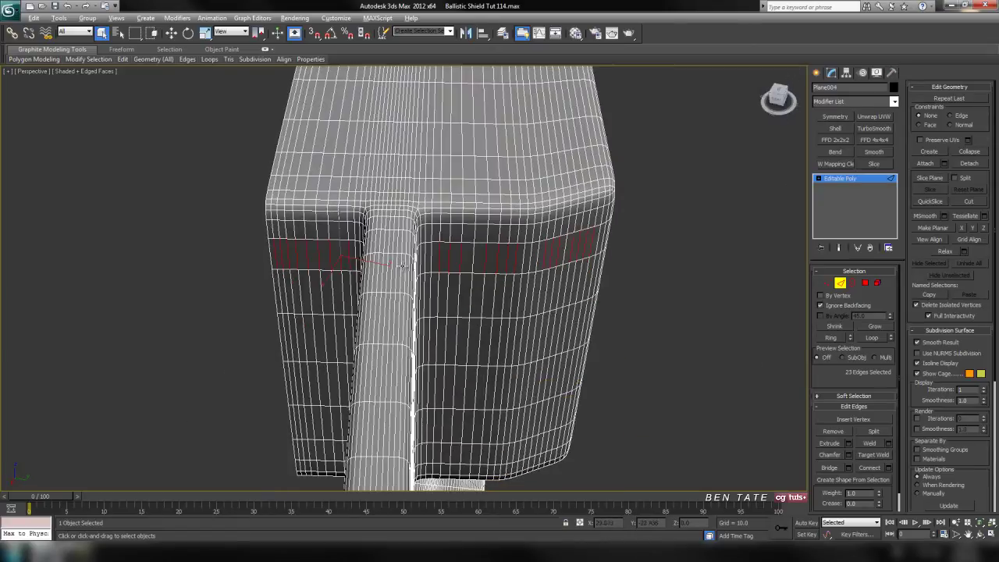
left_click(309, 258, "alt")
middle_click_drag(463, 306, 492, 367)
scroll(456, 301, "down", 2)
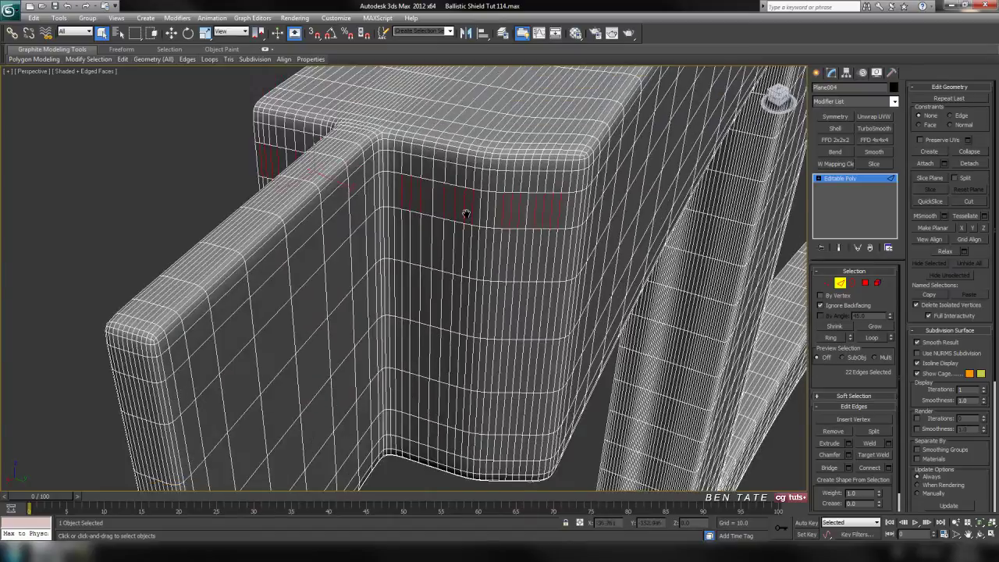
middle_click_drag(466, 214, 514, 289, "alt")
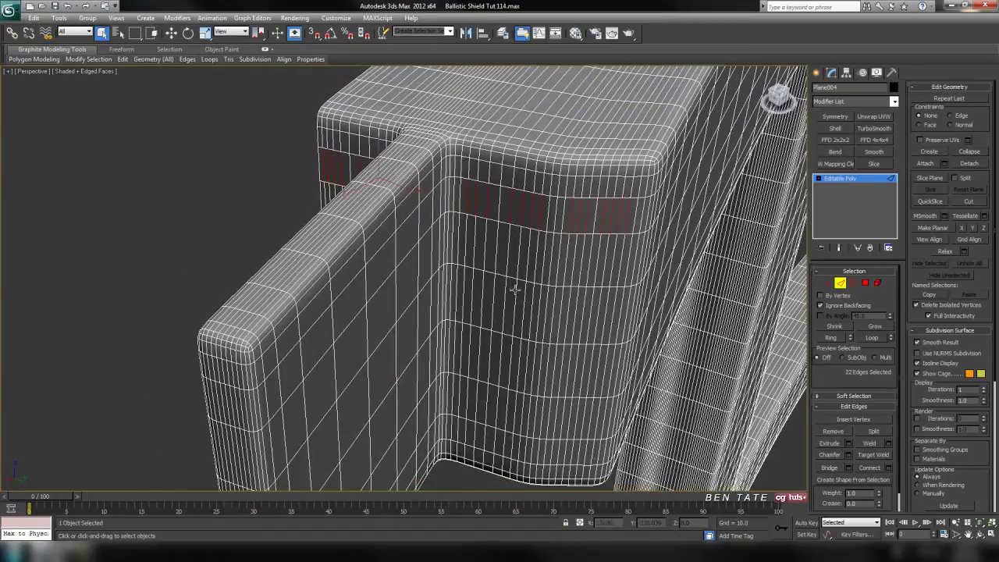
Extend the selected edges to full loops around the frame and remove those loops from the mesh.
left_click(872, 337)
scroll(555, 308, "down", 10)
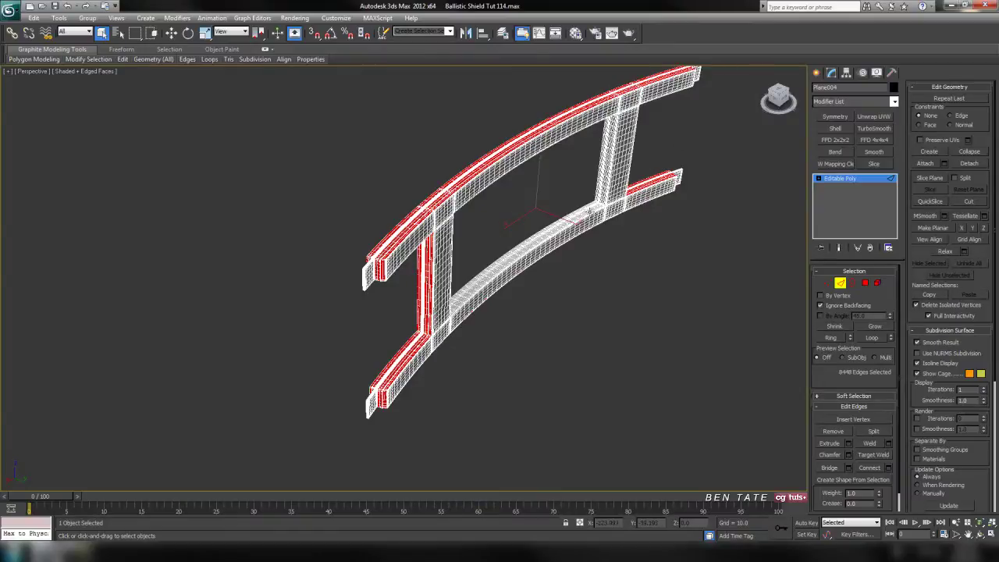
scroll(551, 257, "up", 8)
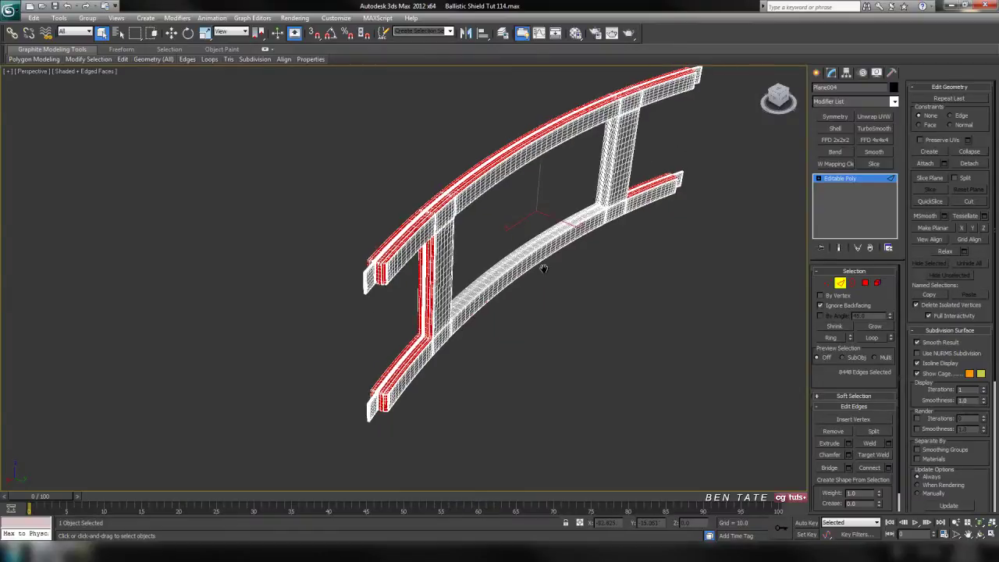
scroll(479, 286, "up", 5)
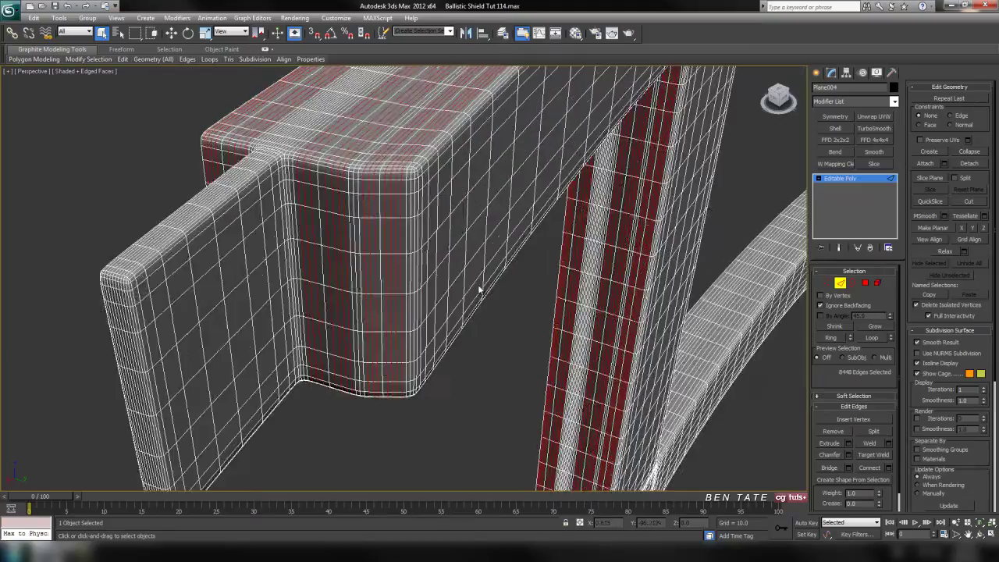
scroll(480, 330, "down", 5)
scroll(541, 374, "up", 2)
scroll(540, 374, "down", 2)
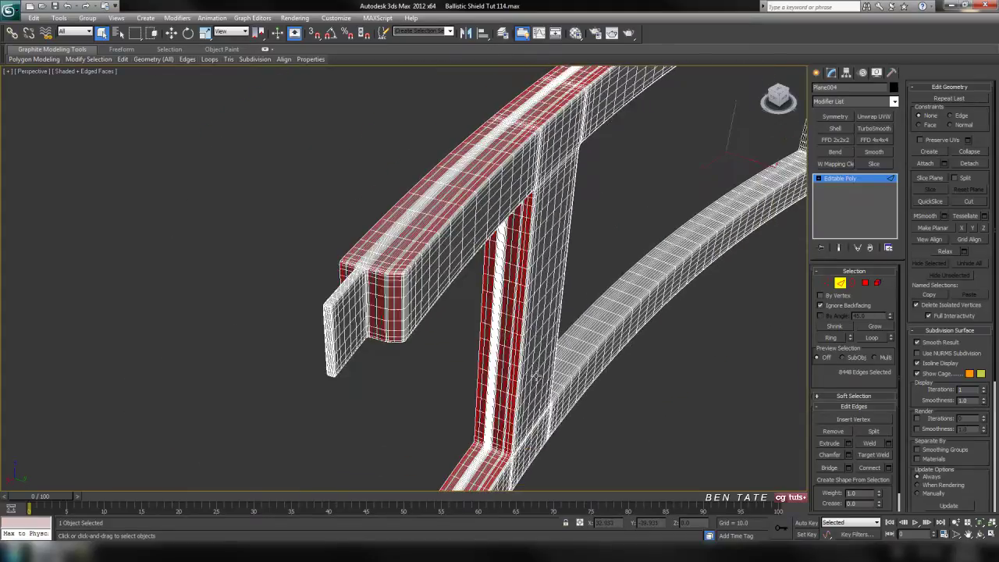
key("F4")
middle_click_drag(569, 377, 523, 383)
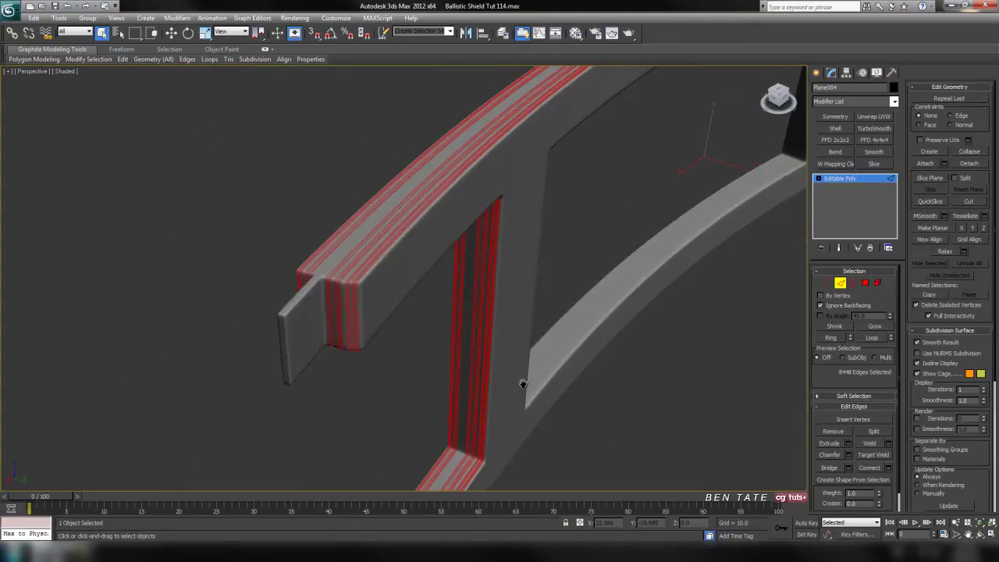
left_click(613, 407)
Select the redundant lengthwise edges across the rounded top of the thin tab, in the row near its tip.
mouse_move(589, 357)
middle_mouse_down("alt")
mouse_move(581, 401)
mouse_move(526, 370)
mouse_move(553, 404)
mouse_move(524, 362)
mouse_move(497, 377)
mouse_move(403, 374)
mouse_move(496, 368)
mouse_move(466, 346)
mouse_move(406, 332)
mouse_move(422, 320)
mouse_move(475, 315)
middle_mouse_up("alt")
scroll(505, 341, "up", 3)
scroll(475, 314, "up", 3)
key("F4")
middle_click_drag(482, 374, 512, 305)
scroll(511, 305, "up", 3)
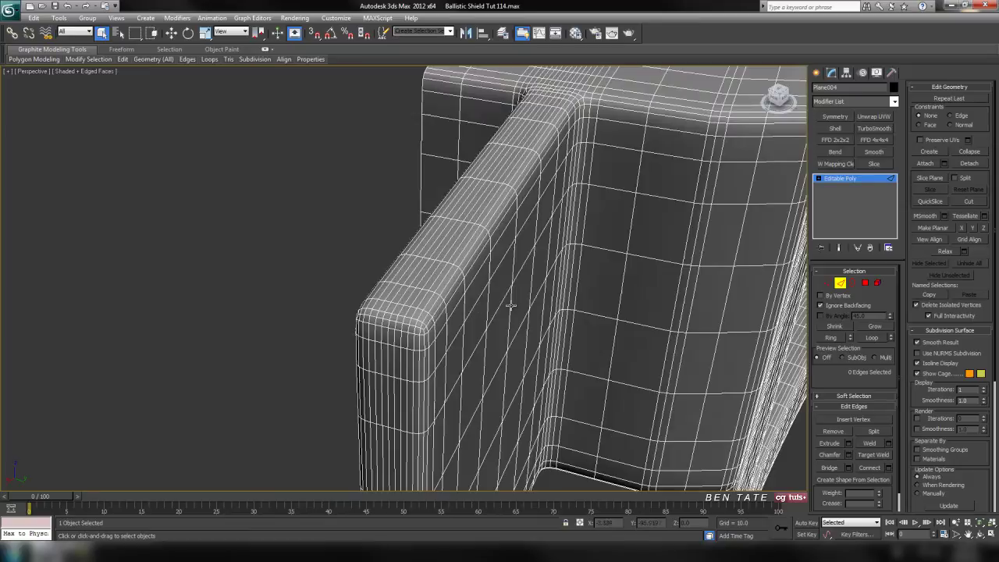
left_click(419, 299)
key("z")
scroll(451, 327, "down", 6)
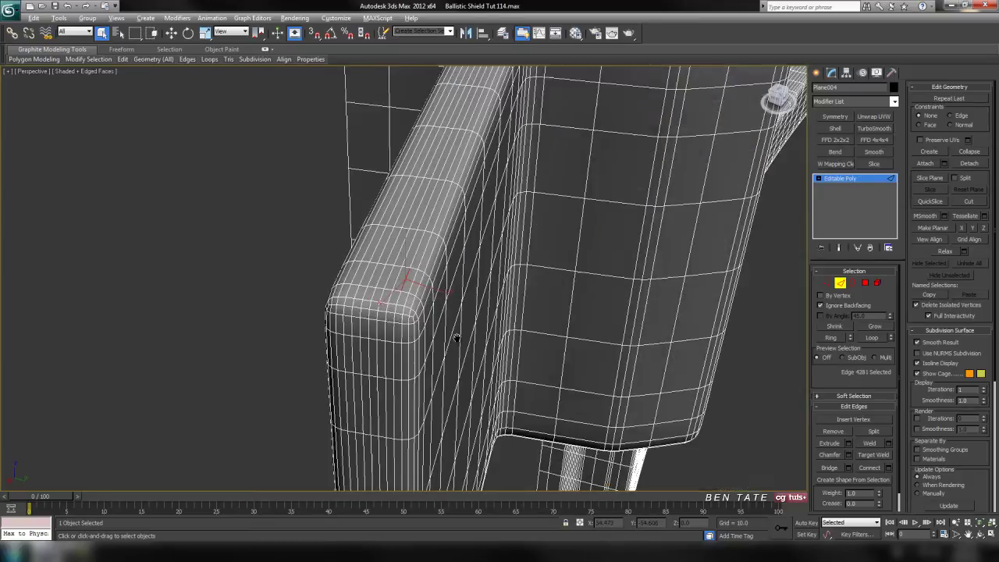
middle_click_drag(457, 338, 459, 318, "alt")
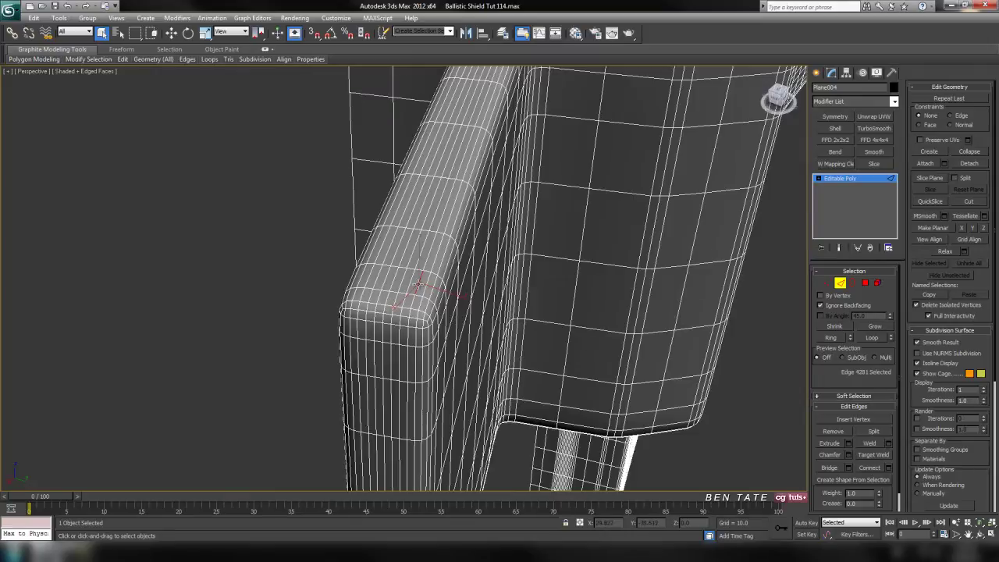
left_click(407, 286, "ctrl")
middle_click_drag(364, 285, 407, 284, "alt")
left_click(393, 278, "ctrl")
middle_click_drag(455, 314, 466, 330, "alt")
scroll(437, 333, "down", 4)
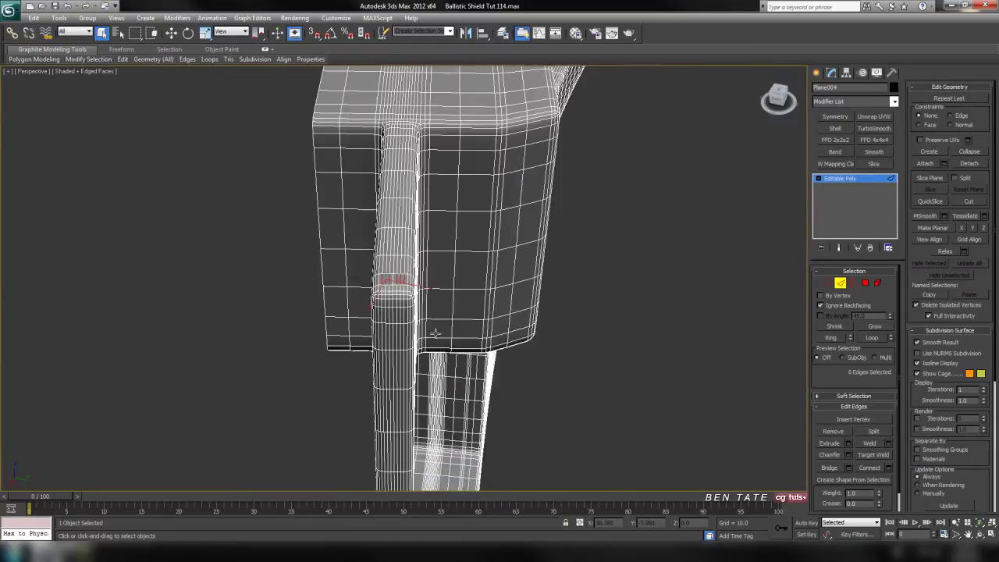
Extend the tab's selected edges to full loops, remove them and check the shaded surface without edges.
left_click(872, 337)
middle_click_drag(707, 370, 608, 343, "alt")
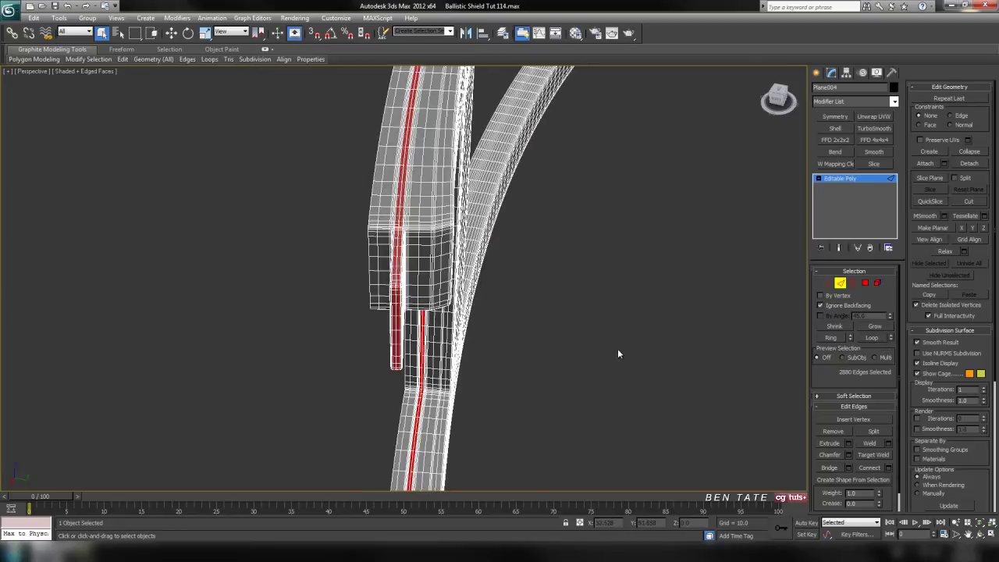
left_click(618, 354)
key("F4")
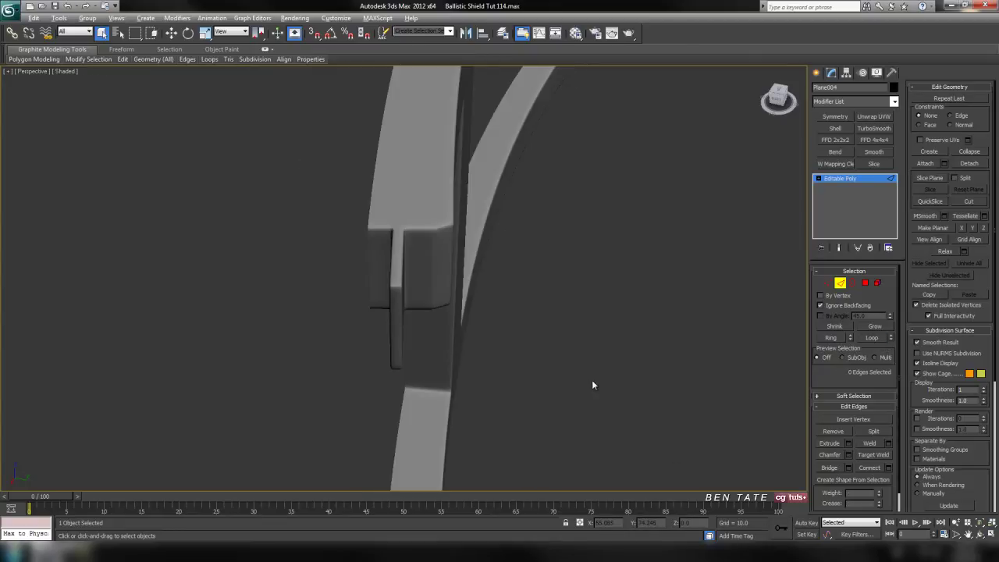
Show the wireframe again and select a vertical edge on the tab's flat side face, centring the view on it.
mouse_move(561, 392)
middle_mouse_down("alt")
mouse_move(536, 383)
mouse_move(625, 301)
mouse_move(567, 308)
mouse_move(586, 310)
mouse_move(570, 318)
mouse_move(524, 276)
mouse_move(508, 312)
mouse_move(533, 322)
mouse_move(474, 283)
mouse_move(383, 380)
mouse_move(364, 373)
mouse_move(474, 306)
mouse_move(412, 279)
mouse_move(644, 284)
mouse_move(361, 187)
mouse_move(554, 298)
mouse_move(390, 219)
mouse_move(310, 212)
middle_mouse_up("alt")
key("F4")
left_click(321, 204)
key("z")
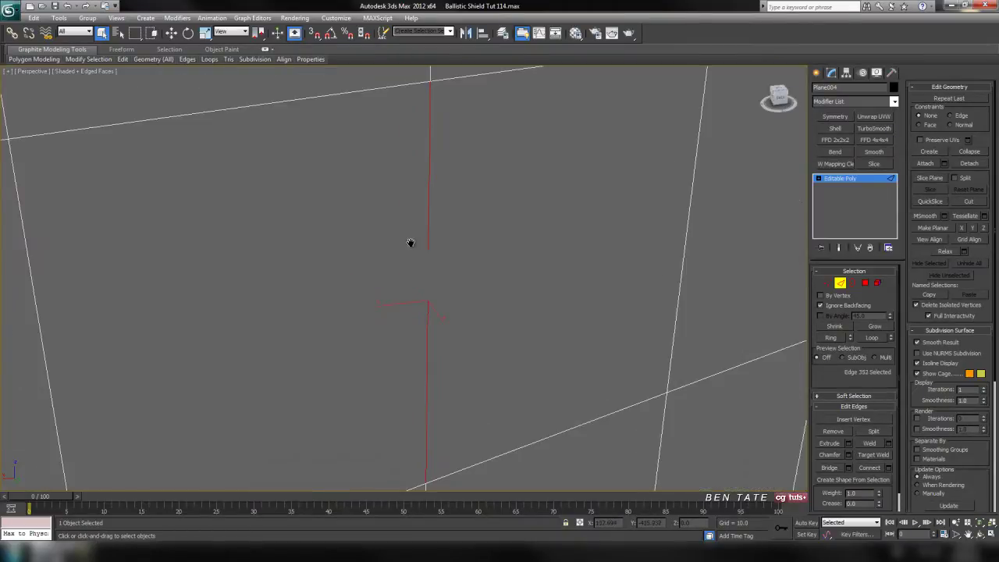
scroll(411, 242, "down", 6)
Select five lengthwise edges stacked in one column on the upper rail's outer face, near the tab end.
middle_click_drag(411, 243, 417, 326, "alt")
scroll(475, 270, "up", 3)
scroll(511, 348, "down", 3)
middle_click_drag(513, 350, 441, 246)
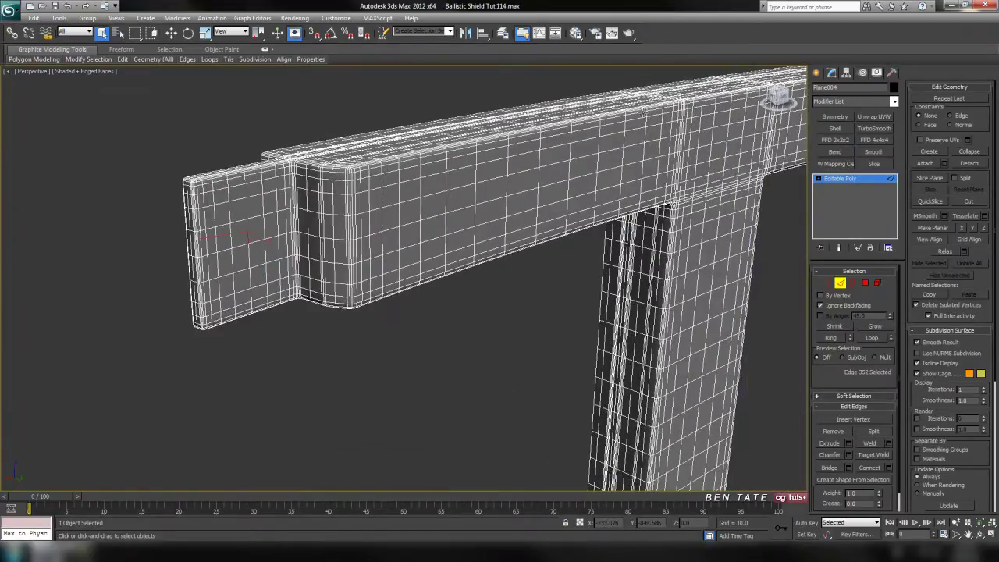
middle_click_drag(493, 213, 447, 201)
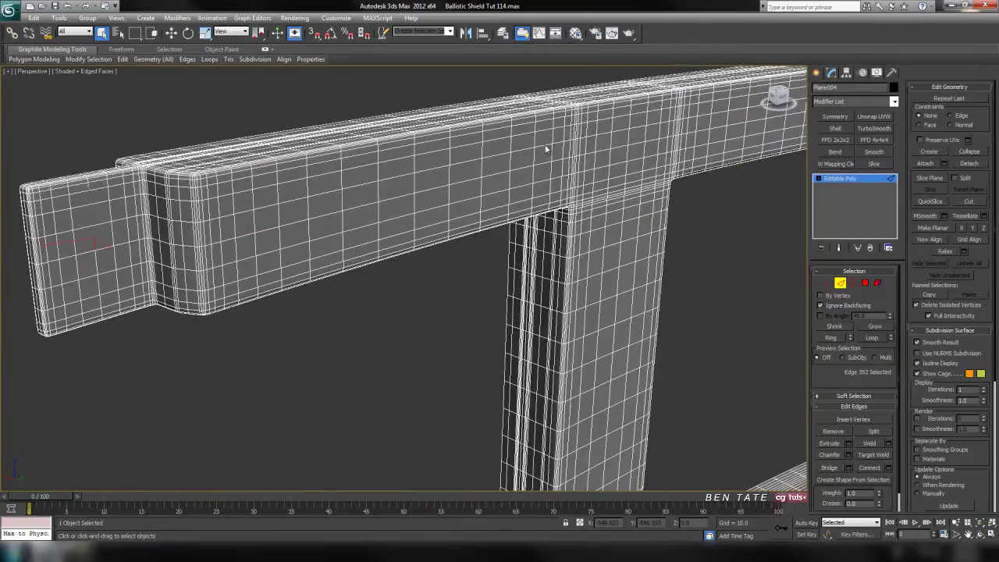
scroll(524, 208, "up", 2)
middle_click_drag(521, 301, 529, 268)
scroll(531, 196, "down", 2)
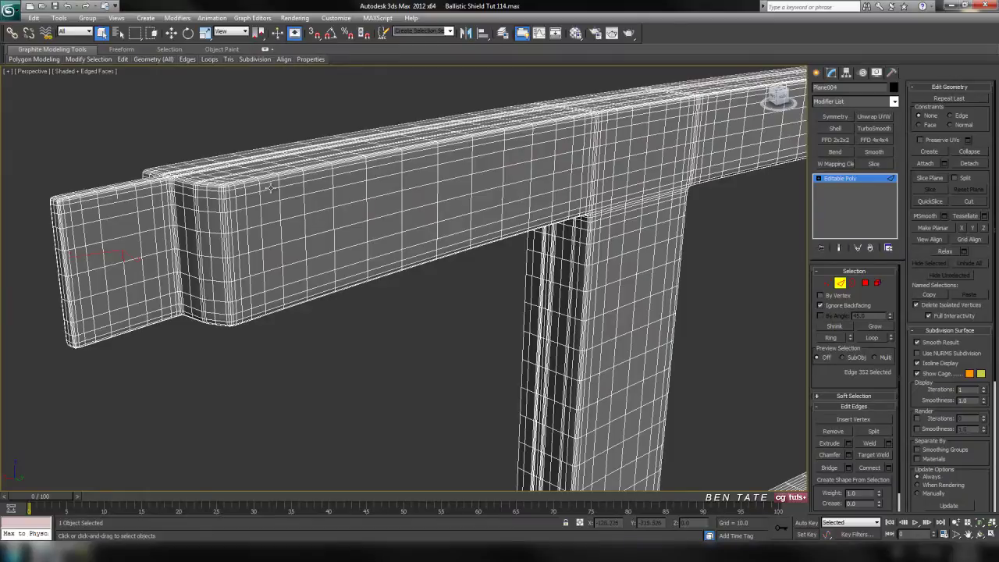
scroll(343, 227, "up", 3)
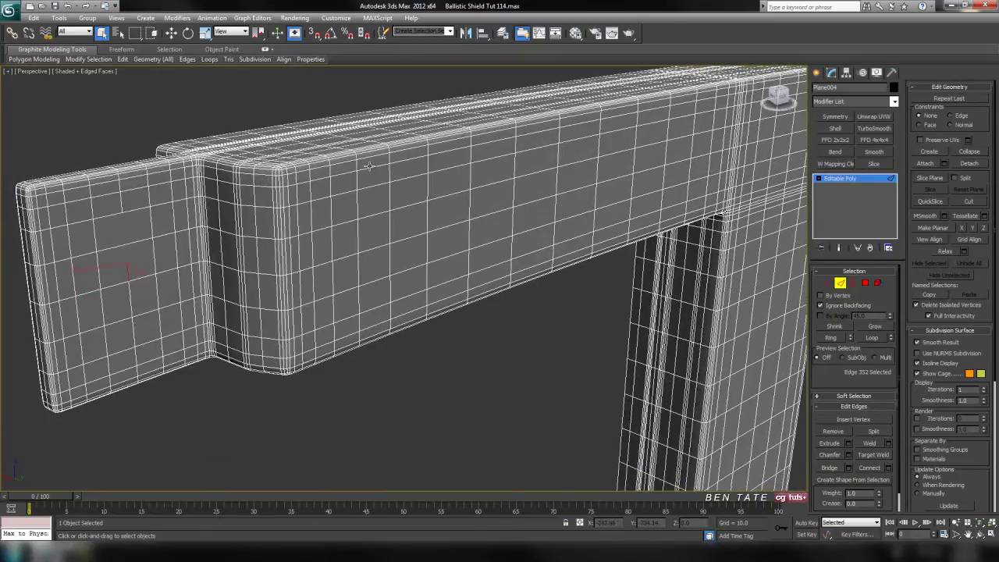
left_click(372, 175)
left_click(372, 190, "ctrl")
left_click(373, 214, "ctrl")
left_click(372, 249, "ctrl")
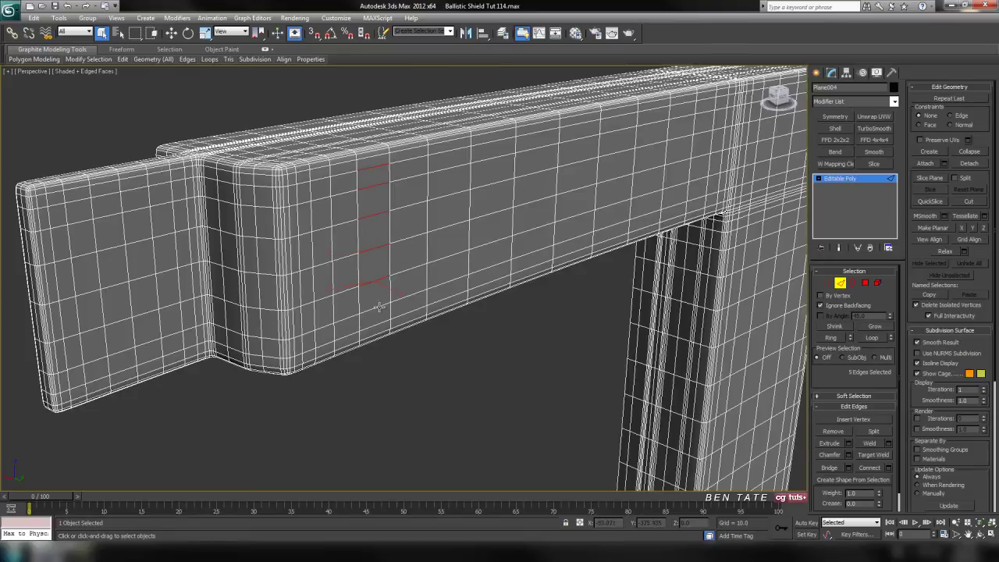
middle_click_drag(382, 299, 374, 280)
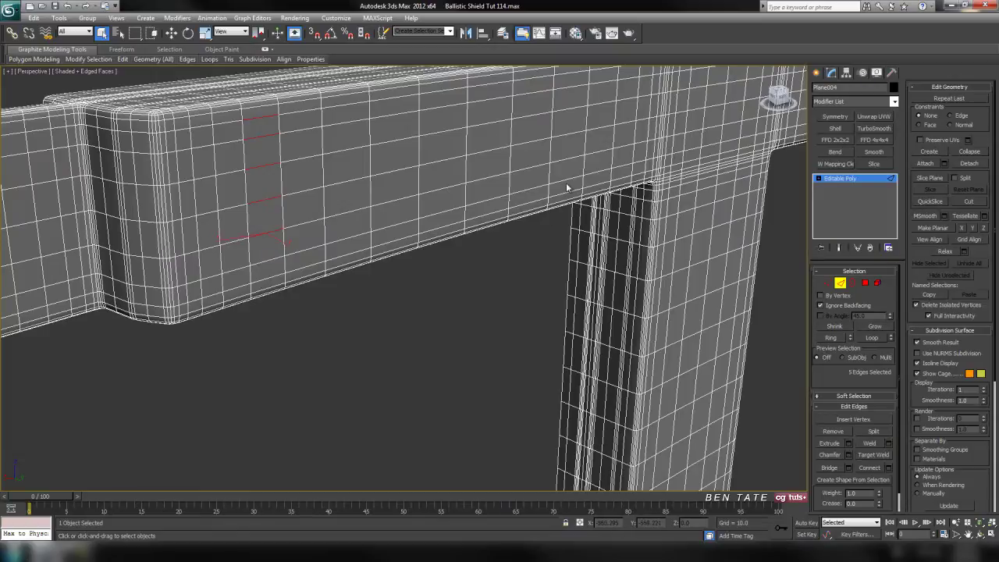
middle_click_drag(557, 193, 511, 256, "alt")
middle_click_drag(389, 286, 431, 314, "alt")
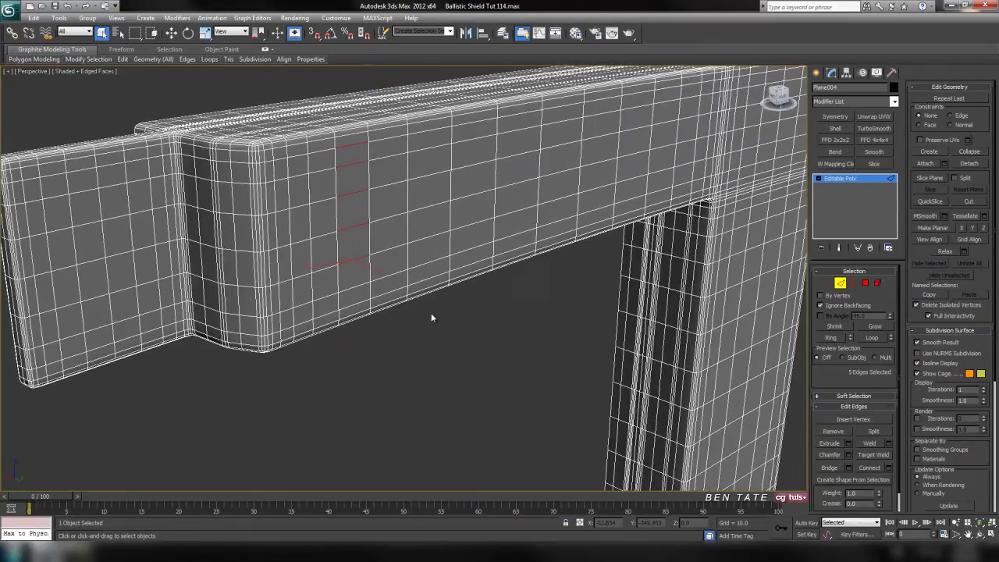
Extend the upper rail's five selected edges to full loops and remove those loops from the mesh.
left_click(879, 339)
mouse_move(626, 300)
middle_mouse_down()
mouse_move(453, 282)
mouse_move(499, 280)
middle_mouse_up()
scroll(599, 299, "down", 5)
scroll(598, 299, "up", 1)
key("F4")
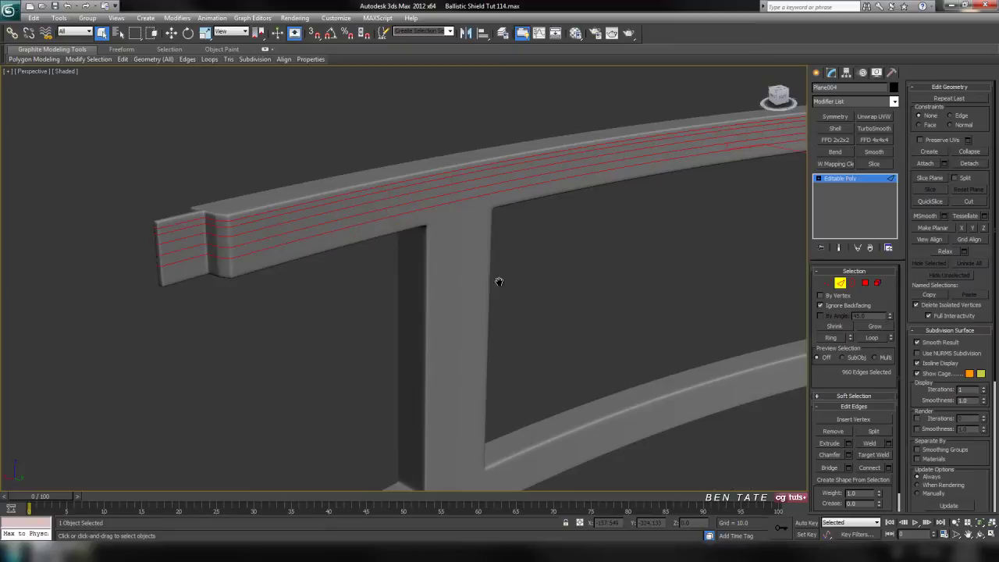
key("ctrl+d")
Show the wireframe again and select the matching column of lengthwise edges on the lower rail's outer face.
mouse_move(471, 283)
middle_mouse_down("alt")
mouse_move(372, 287)
mouse_move(417, 306)
mouse_move(440, 261)
mouse_move(432, 167)
mouse_move(428, 254)
mouse_move(437, 179)
middle_mouse_up("alt")
key("F4")
scroll(395, 330, "up", 4)
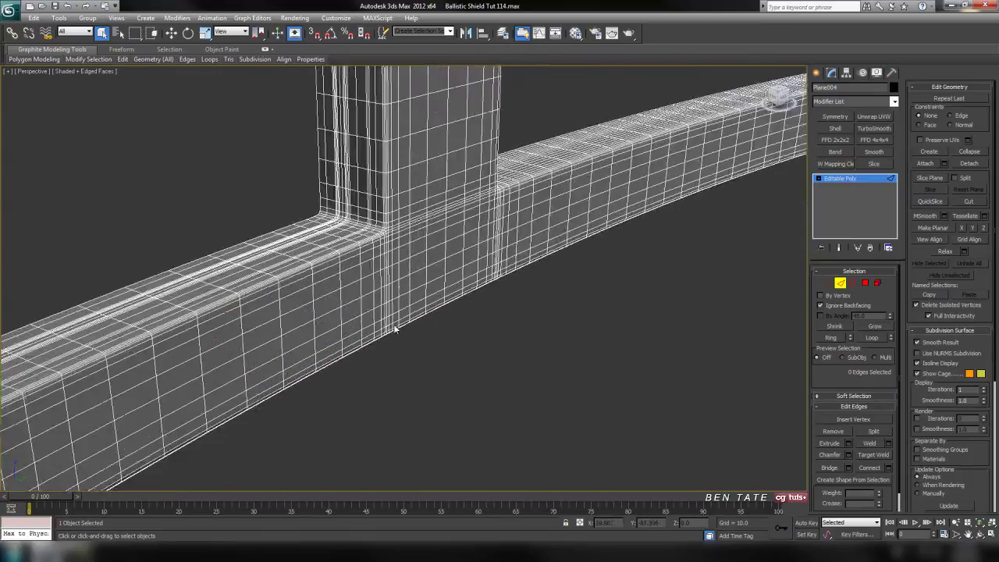
middle_click_drag(395, 330, 582, 216)
middle_click_drag(429, 320, 502, 276)
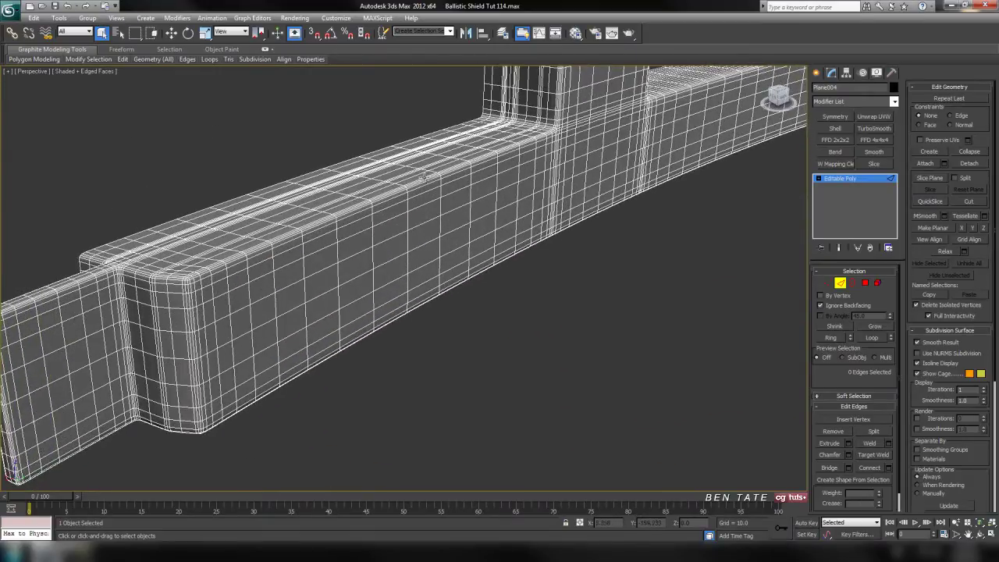
left_click(425, 223)
left_click(426, 244, "ctrl")
left_click(424, 265, "ctrl")
left_click(425, 286, "ctrl")
middle_click_drag(475, 305, 490, 307)
Extend the lower rail's selected edges to full loops and remove those loops from the mesh.
left_click(874, 338)
middle_click_drag(680, 349, 361, 192, "alt")
key("ctrl+BackSpace")
scroll(508, 354, "down", 4)
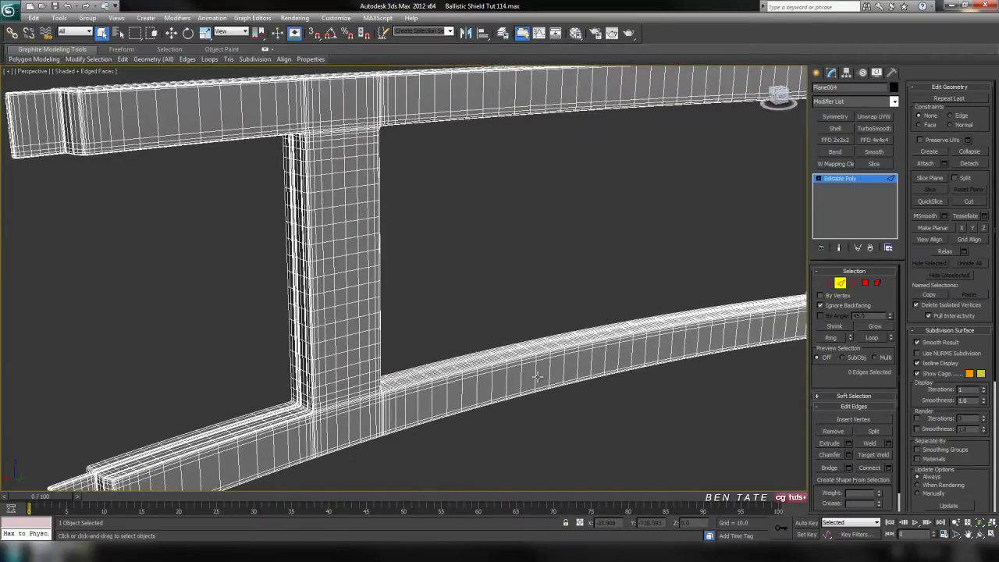
In a full-size Back view, select the redundant horizontal edges down the middle of the first vertical post, skipping the rows that should stay.
key("alt+w")
left_click(560, 224)
mouse_move(531, 267)
middle_mouse_down()
mouse_move(486, 253)
mouse_move(530, 263)
middle_mouse_up()
key("j")
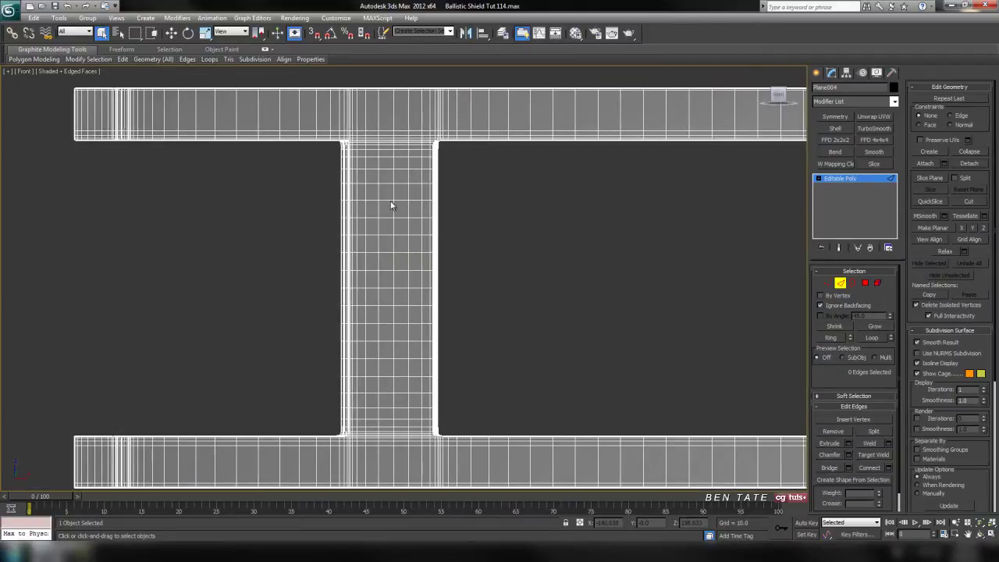
left_click(23, 72)
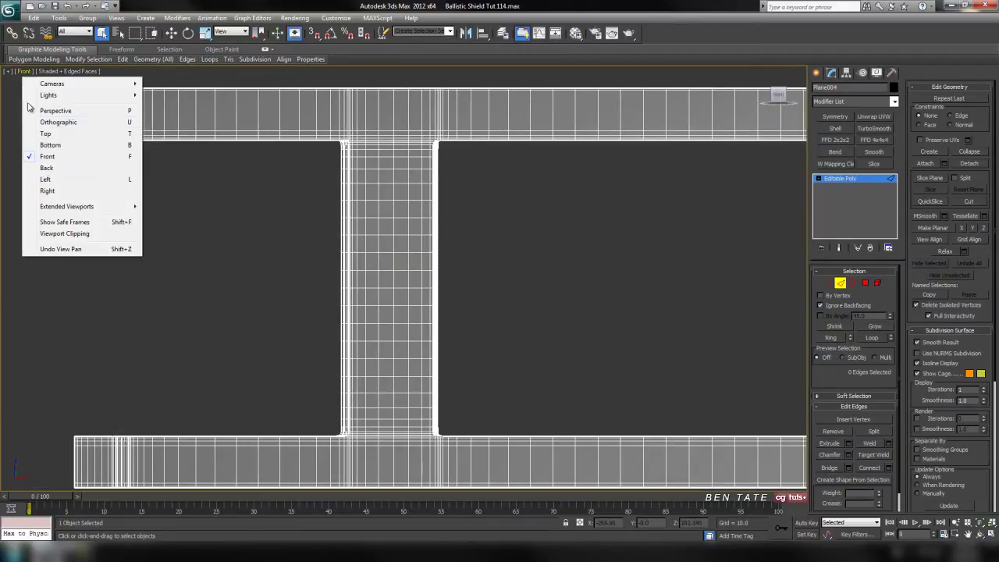
left_click(47, 168)
middle_click_drag(153, 140, 419, 180)
middle_click_drag(52, 107, 281, 167)
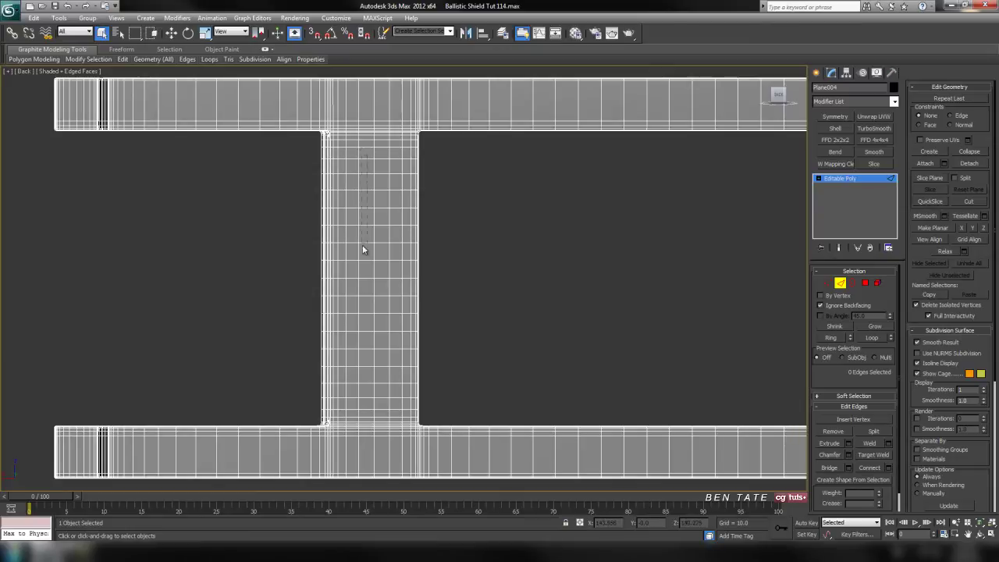
double_click(370, 407)
middle_click_drag(501, 340, 459, 333)
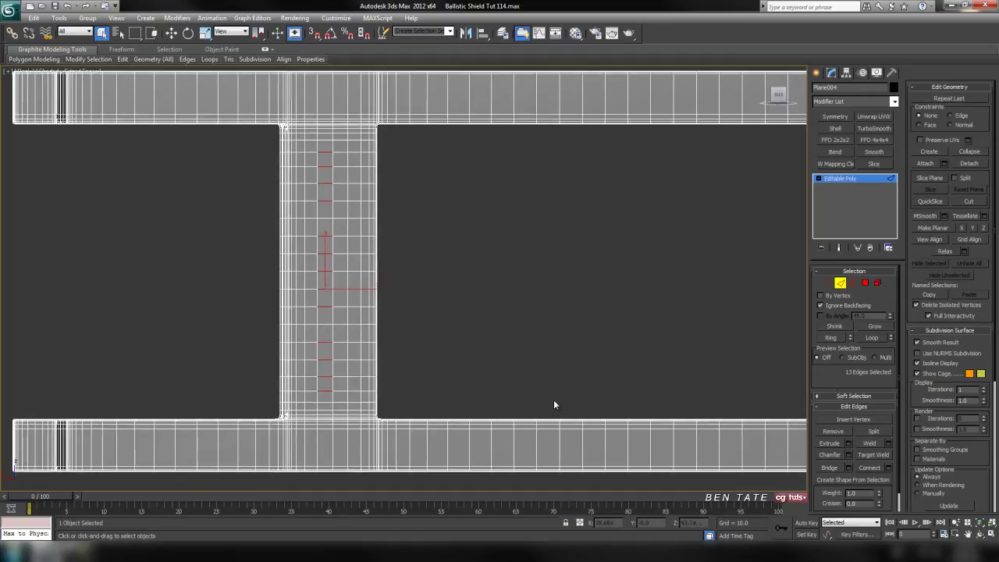
Extend the first post's selected edges to full loops and remove those loops from the mesh.
left_click(873, 338)
middle_click_drag(561, 296, 371, 204)
left_click(543, 301)
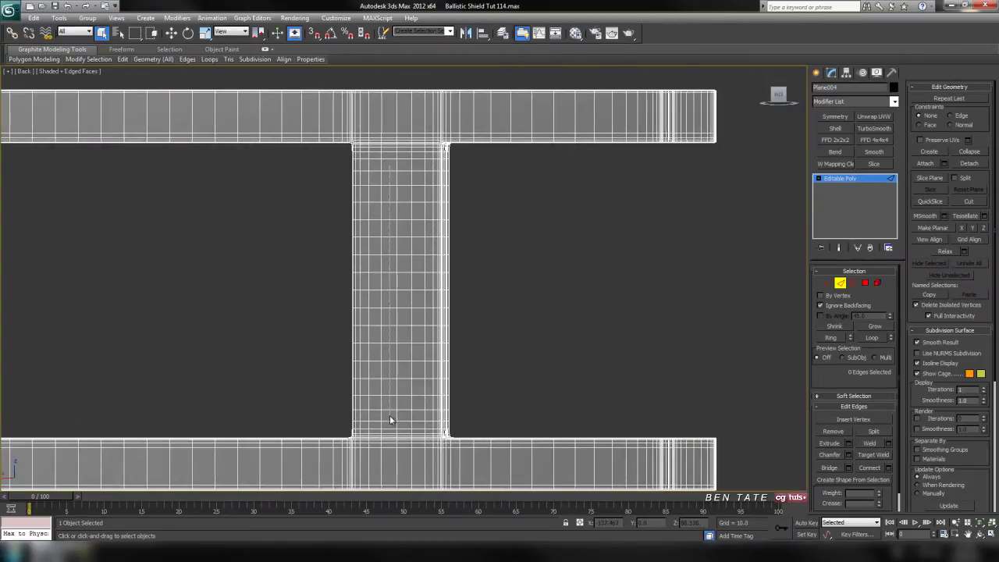
Remove the redundant horizontal edge loops from the other vertical post, keeping two spaced-out rows.
left_click_drag(389, 416, 394, 415)
middle_click_drag(515, 303, 520, 276)
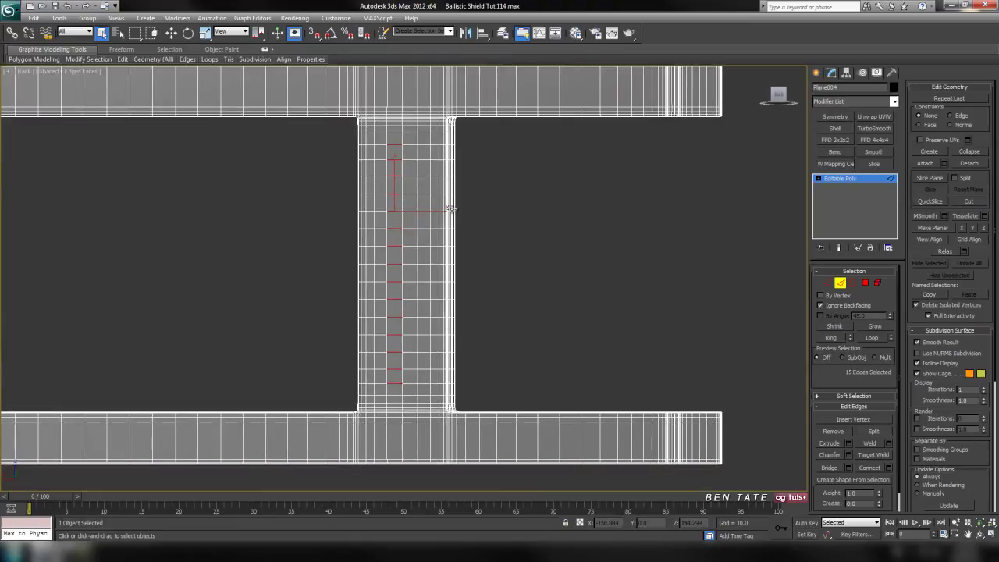
left_click(390, 210, "alt")
left_click(396, 317, "alt")
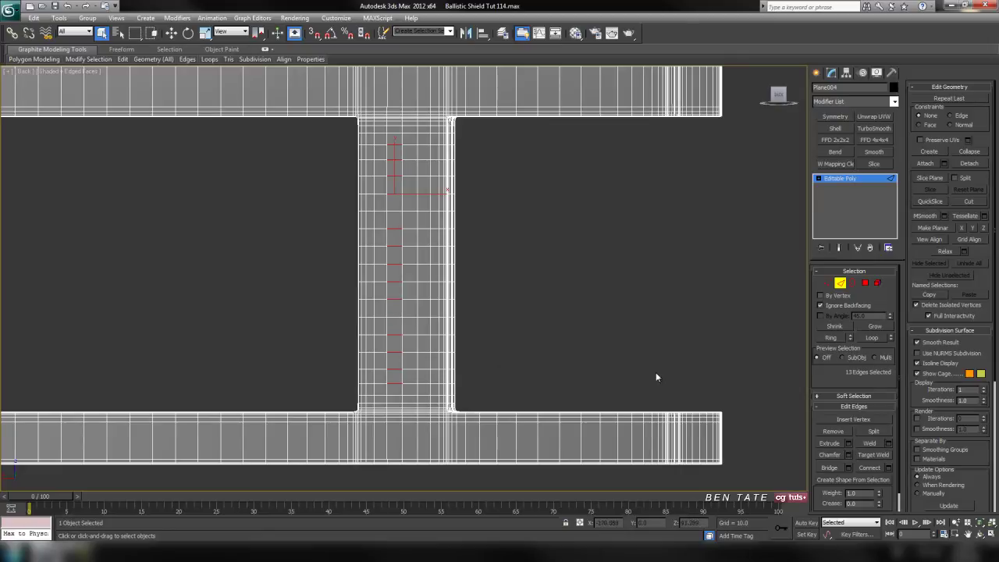
left_click(863, 341)
left_click(697, 350)
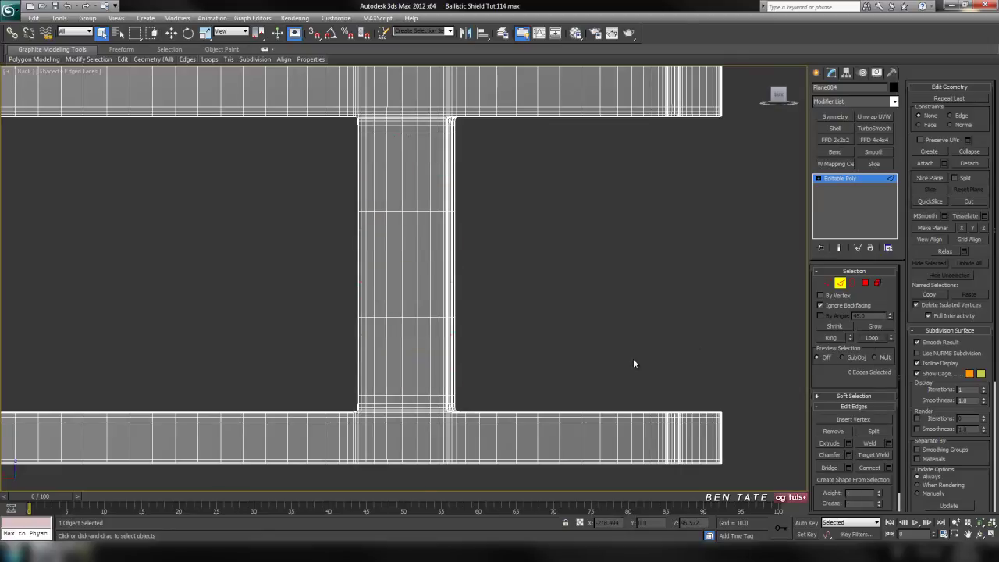
Return to the full-size Perspective view and examine the whole frame's shading without edges.
key("alt+w")
key("alt+w")
key("F4")
scroll(610, 323, "down", 4)
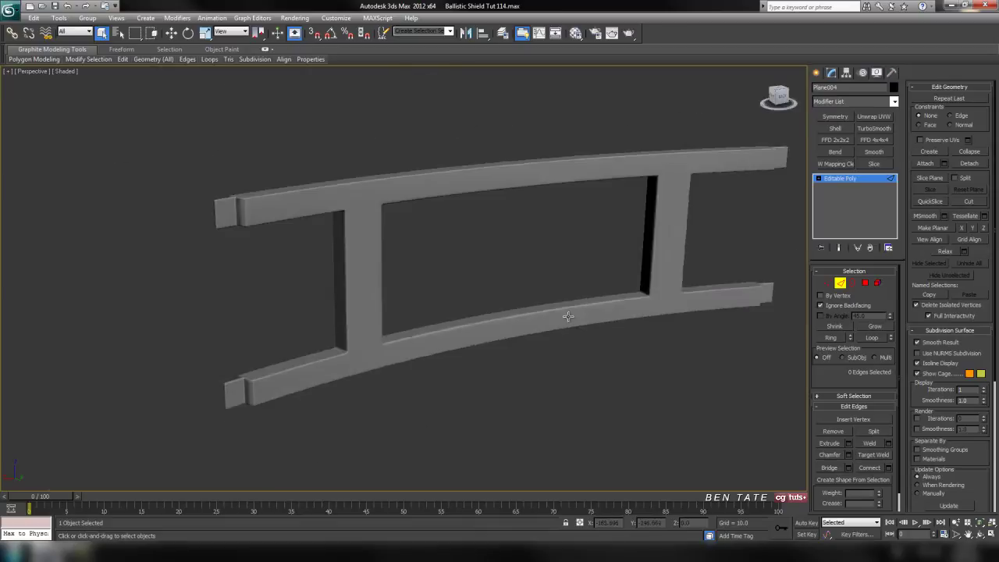
mouse_move(610, 324)
middle_mouse_down("alt")
mouse_move(553, 337)
mouse_move(519, 302)
mouse_move(512, 343)
mouse_move(593, 345)
mouse_move(539, 336)
mouse_move(537, 290)
mouse_move(595, 326)
mouse_move(598, 350)
mouse_move(588, 333)
middle_mouse_up("alt")
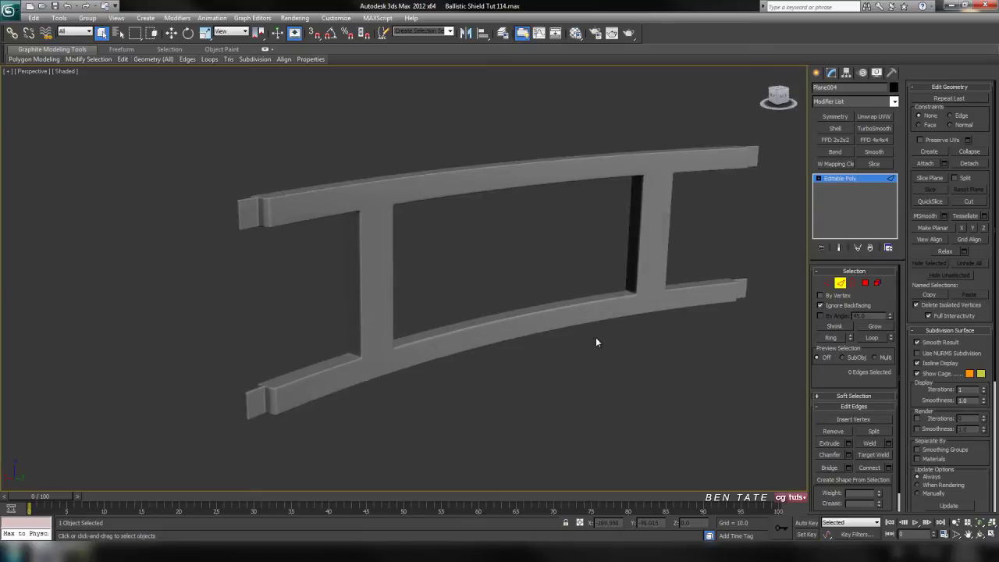
Show the wireframe and select the lengthwise edges across one segment of the lower rail's inner top face, leaving out the middle one.
key("F4")
mouse_move(570, 292)
middle_mouse_down("alt")
mouse_move(487, 327)
mouse_move(495, 346)
mouse_move(393, 250)
middle_mouse_up("alt")
scroll(495, 345, "up", 4)
left_click(402, 234)
scroll(491, 331, "up", 6)
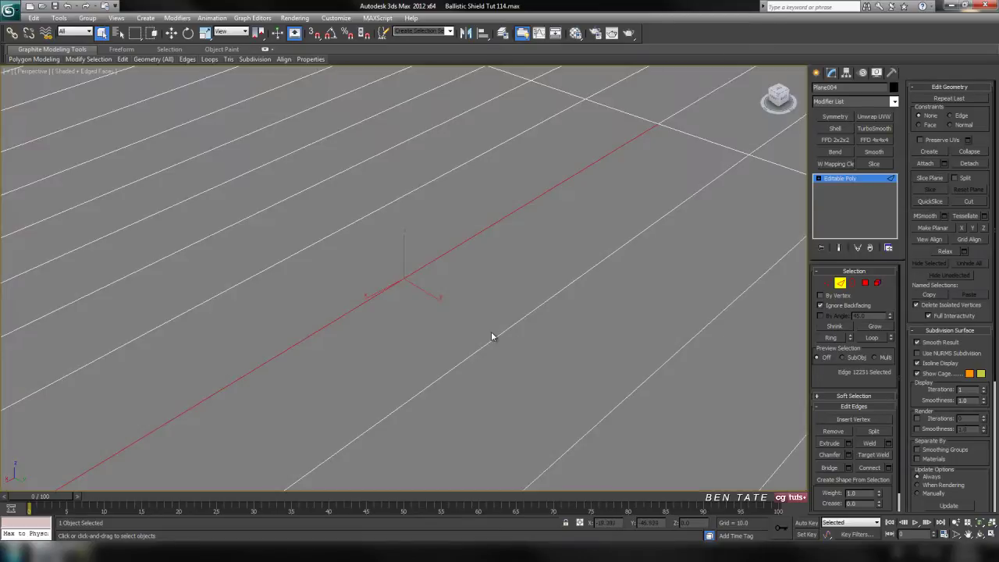
scroll(489, 331, "down", 2)
mouse_move(490, 331)
middle_mouse_down()
mouse_move(486, 260)
mouse_move(516, 304)
middle_mouse_up()
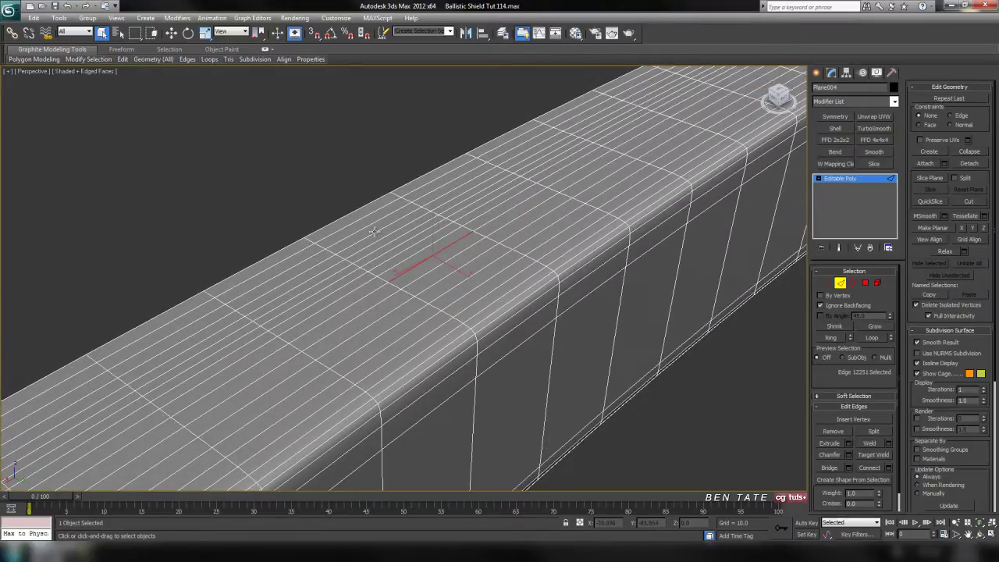
left_click(375, 211)
left_click(382, 218, "ctrl")
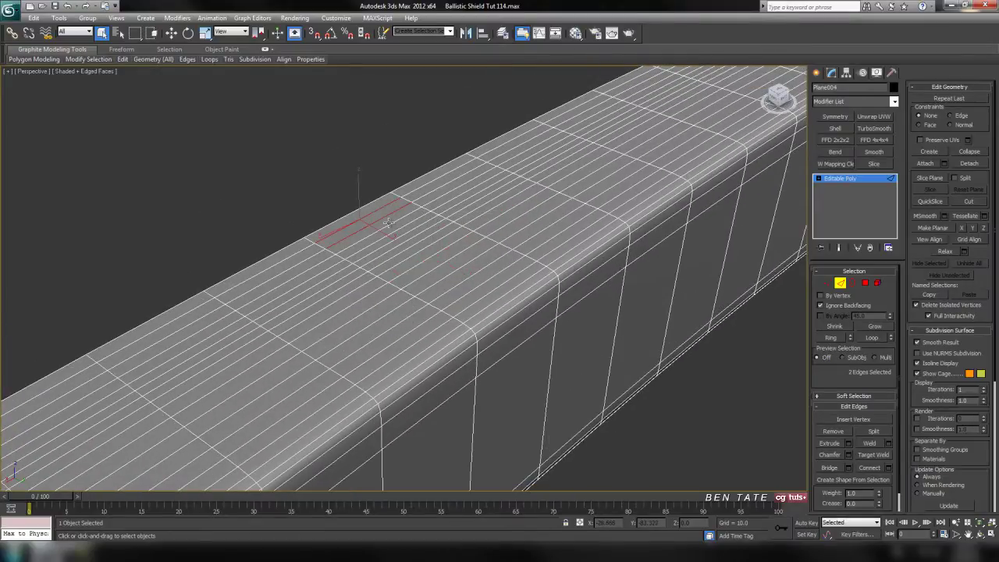
left_click(398, 231, "ctrl")
left_click(405, 236, "ctrl")
left_click(411, 241, "ctrl")
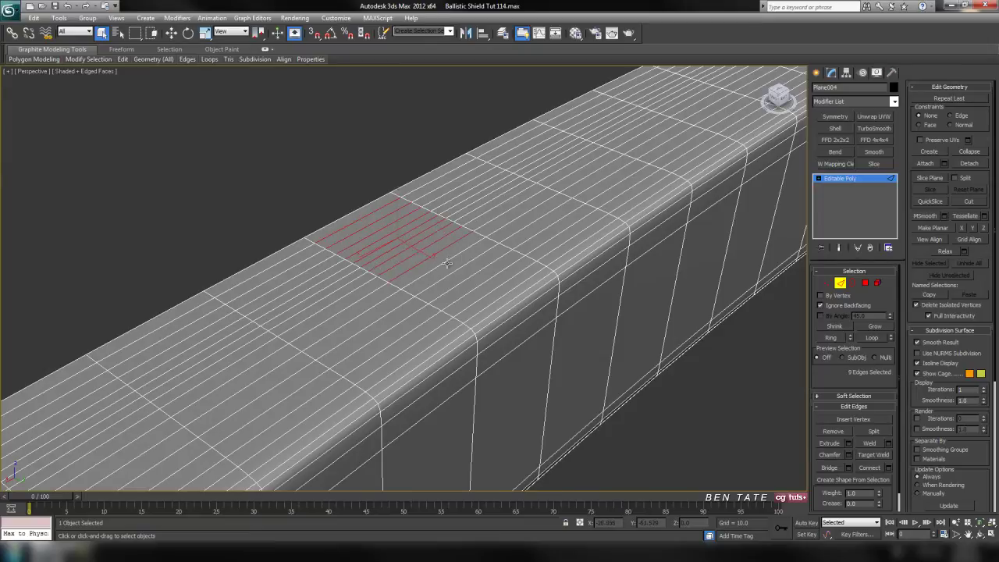
left_click(471, 278, "ctrl")
left_click(483, 285, "ctrl")
left_click(493, 293, "ctrl")
mouse_move(557, 335)
middle_mouse_down()
mouse_move(545, 328)
mouse_move(495, 346)
mouse_move(549, 327)
middle_mouse_up()
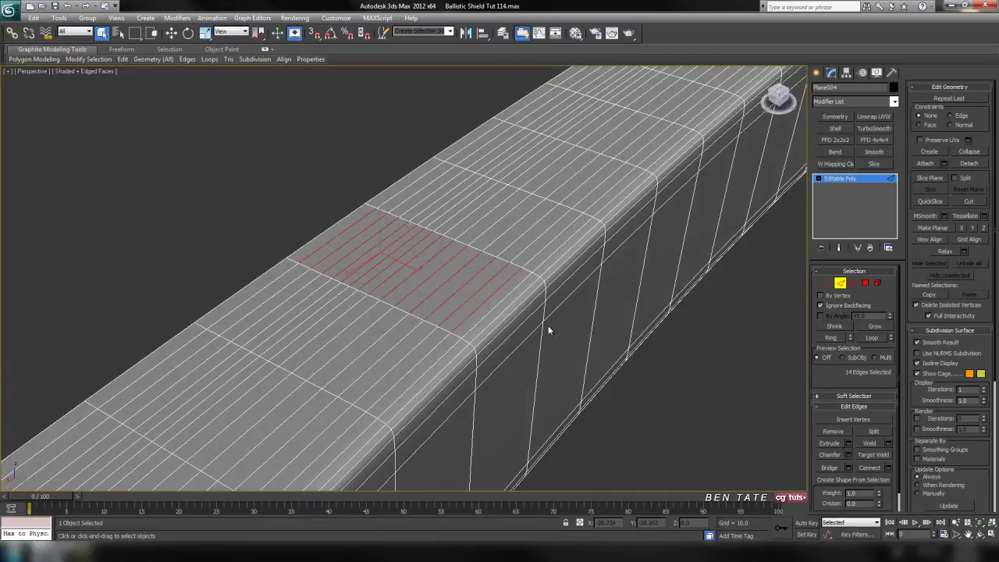
left_click(420, 252, "alt")
Extend the selected edges to full loops around the frame's inner opening, remove them and check the shaded surface.
left_click(871, 337)
scroll(601, 409, "down", 8)
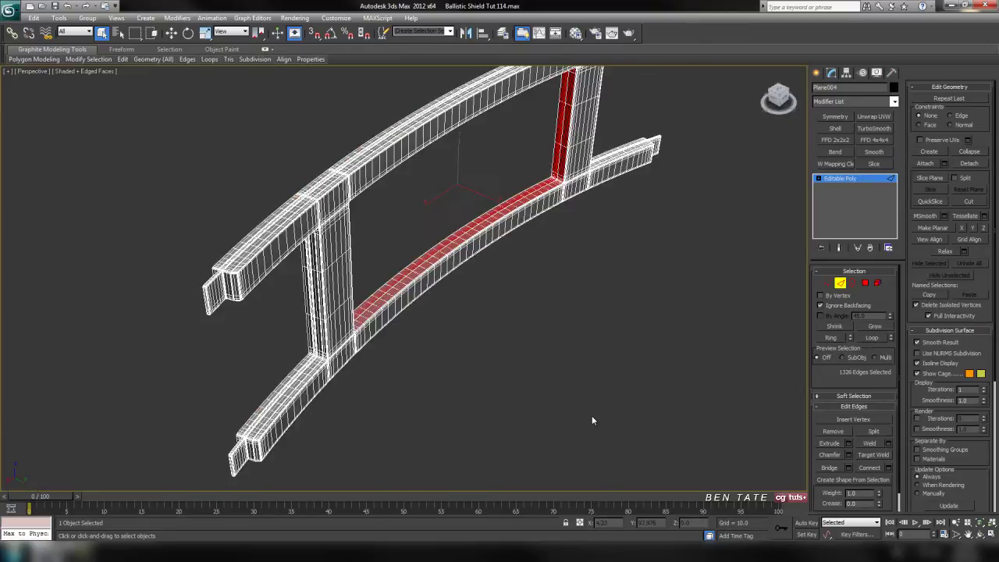
left_click(591, 415)
key("F4")
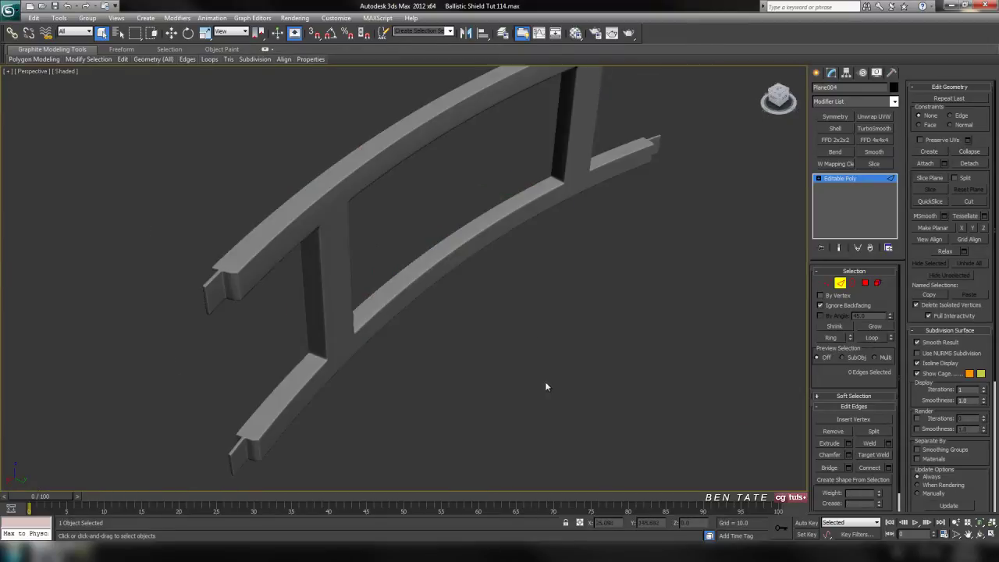
Show the wireframe again and select six vertical edges on the thin end tab's flat side face, leaving out the middle one.
mouse_move(546, 387)
middle_mouse_down("alt")
mouse_move(517, 334)
mouse_move(403, 335)
mouse_move(486, 280)
mouse_move(497, 224)
mouse_move(494, 330)
mouse_move(530, 344)
mouse_move(466, 335)
mouse_move(562, 228)
middle_mouse_up("alt")
key("F4")
scroll(457, 339, "up", 4)
mouse_move(493, 297)
middle_mouse_down()
mouse_move(552, 194)
mouse_move(533, 200)
middle_mouse_up()
scroll(441, 263, "up", 6)
middle_click_drag(313, 259, 400, 359)
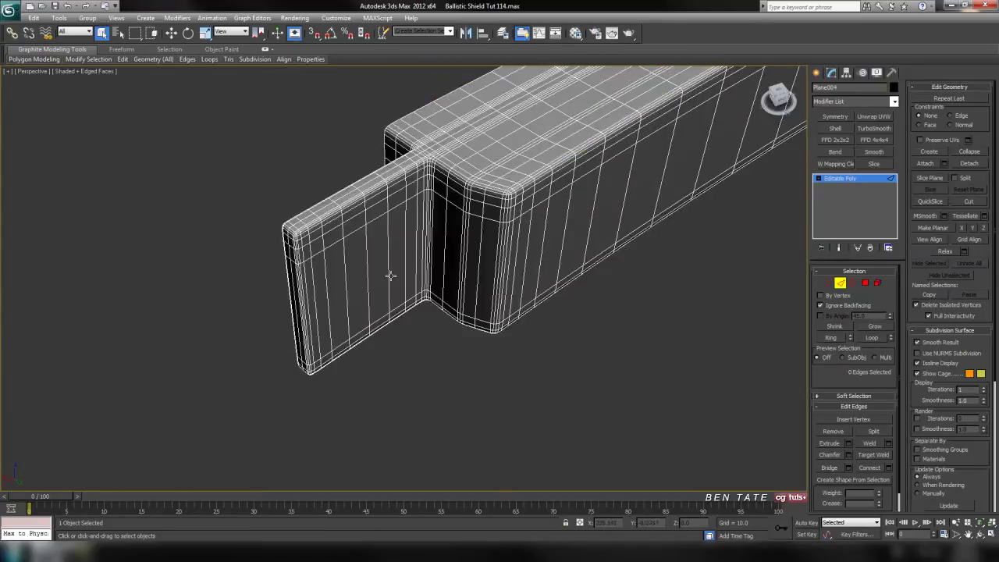
left_click(329, 282)
scroll(421, 313, "up", 5)
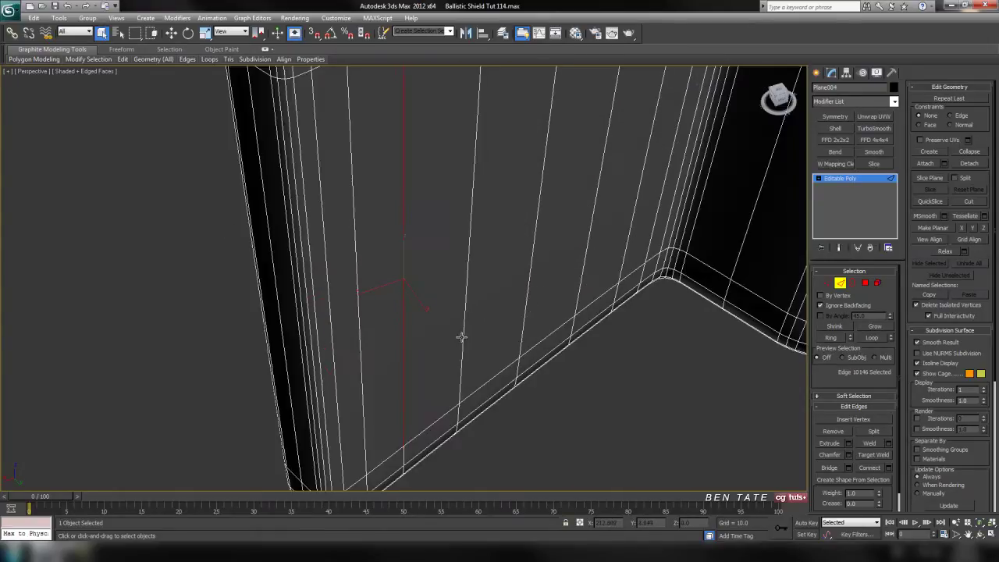
middle_click_drag(459, 335, 331, 370)
scroll(445, 335, "down", 5)
scroll(401, 335, "up", 4)
scroll(384, 346, "down", 2)
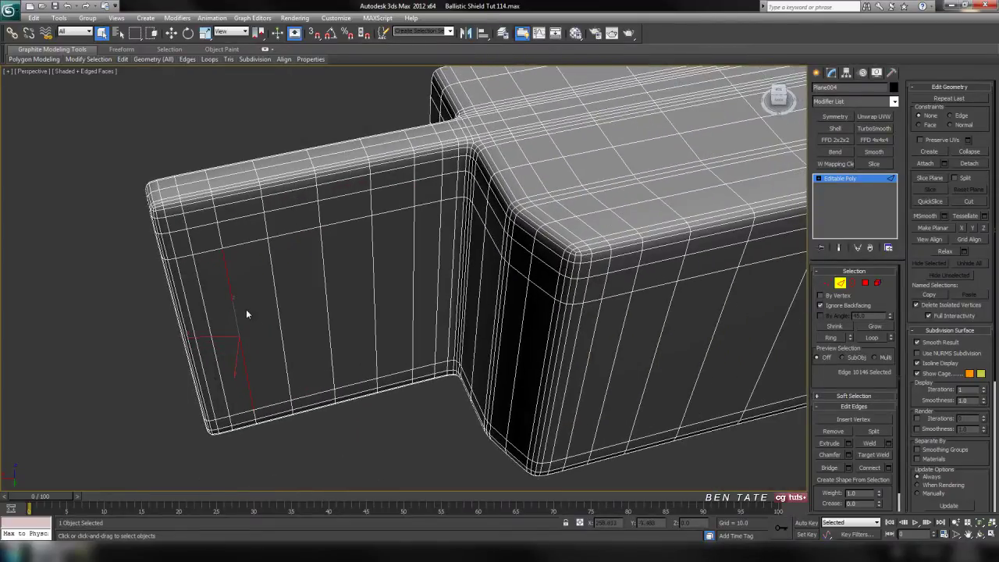
left_click(275, 281, "ctrl")
left_click(375, 282, "ctrl")
left_click(413, 275, "ctrl")
middle_click_drag(410, 273, 483, 291)
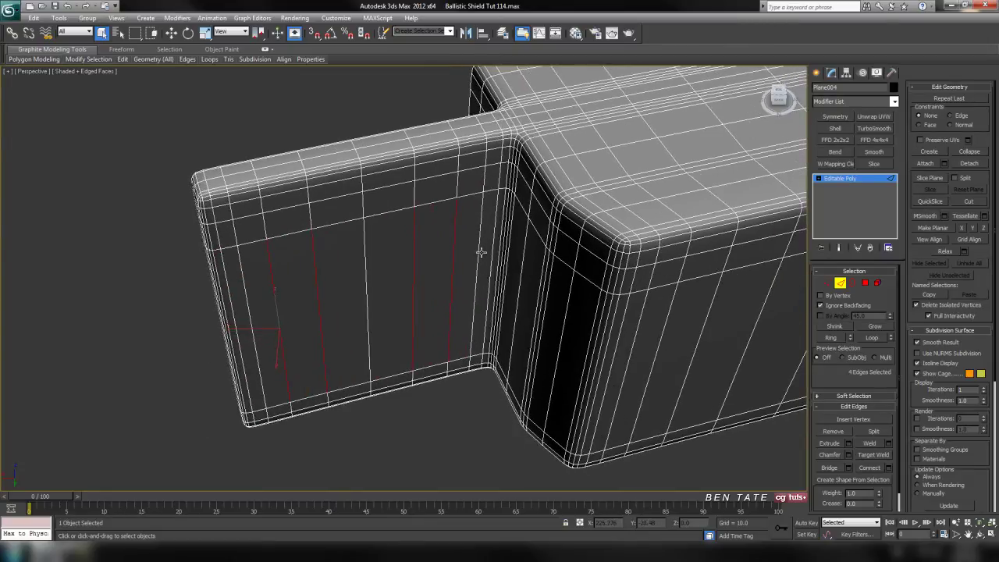
left_click(482, 252, "ctrl")
left_click(245, 288, "ctrl")
middle_click_drag(355, 352, 361, 377)
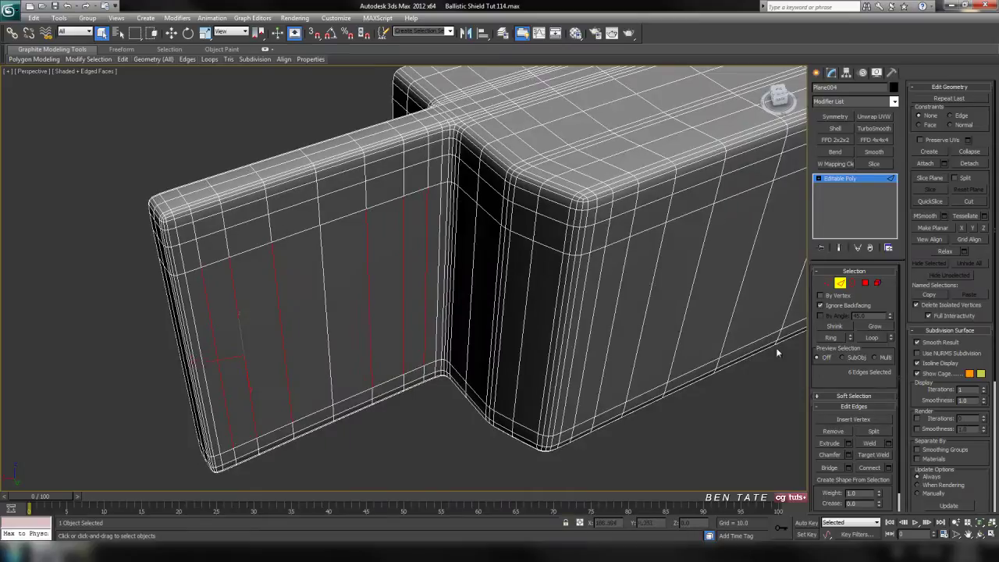
Extend the tab's six selected vertical edges to full loops and remove them, checking the shaded surface without edges.
left_click(873, 337)
key("F4")
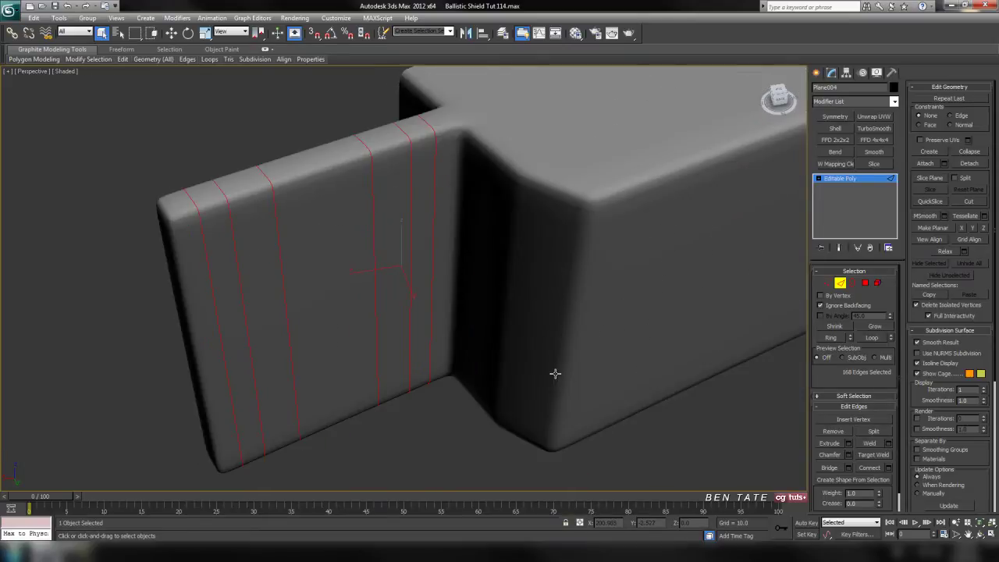
left_click(555, 374)
key("z")
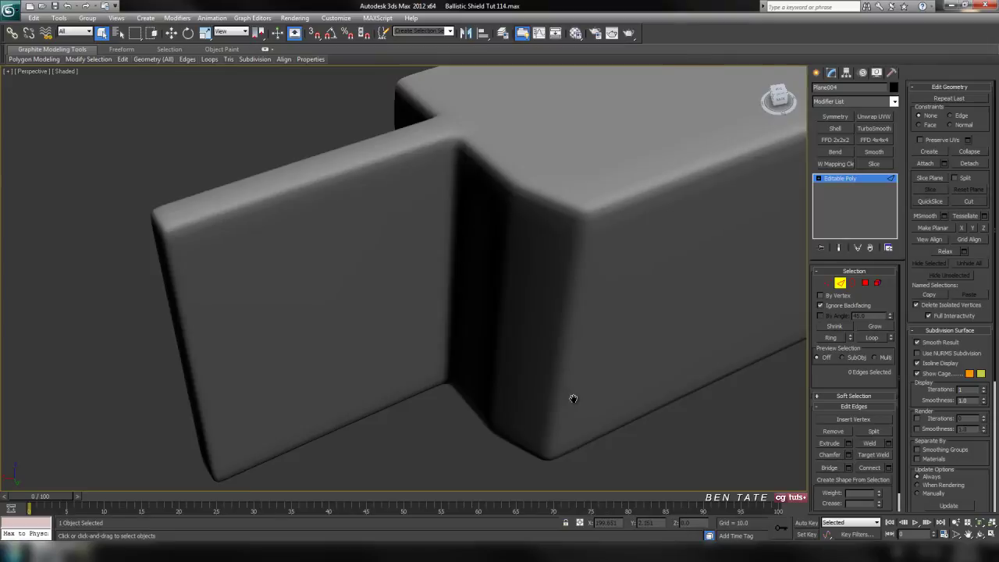
Show the wireframe, select six vertical edges on the upper rail's near end tab, sparing the middle one, and remove their full loops.
middle_click_drag(557, 366, 435, 345, "alt")
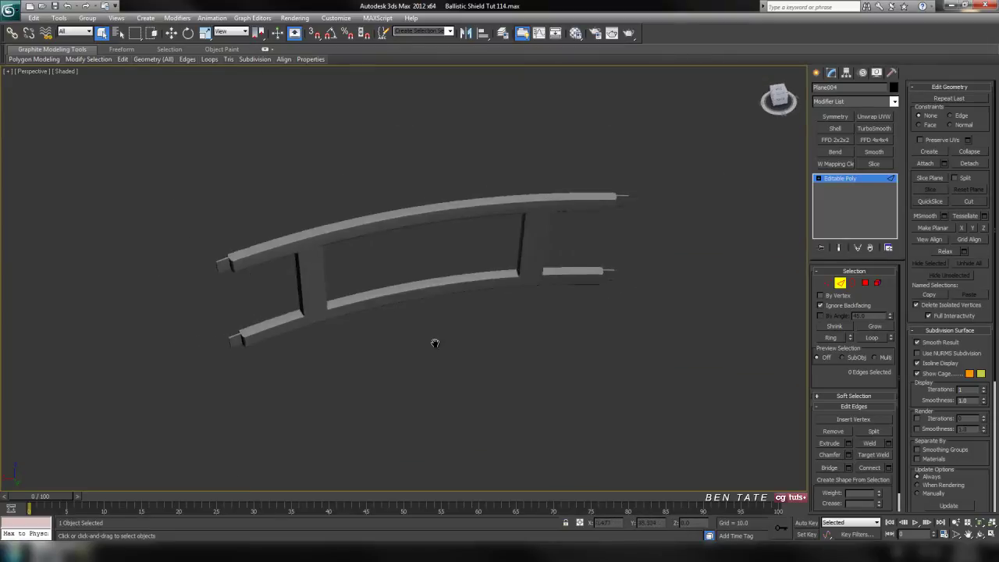
scroll(469, 332, "up", 5)
key("F4")
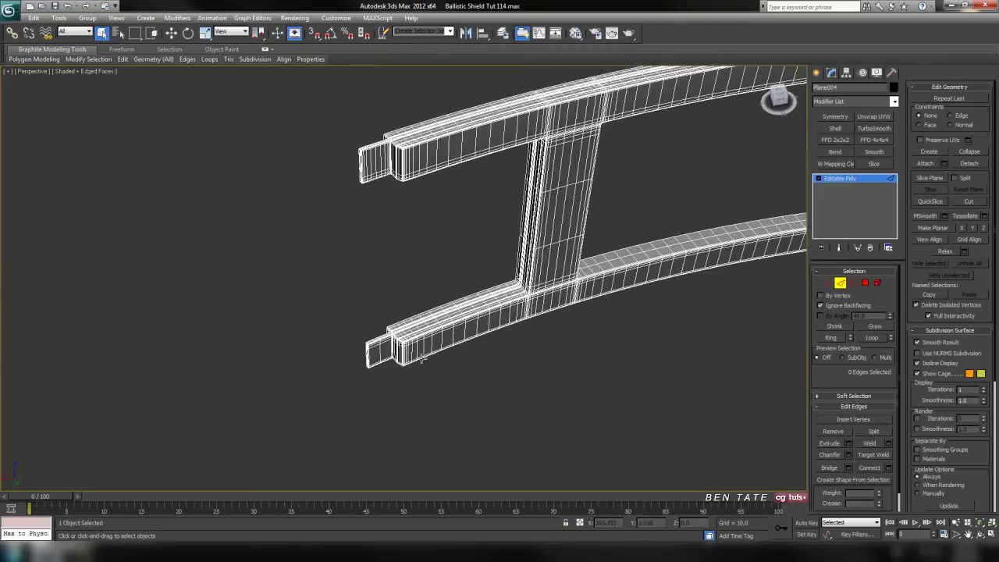
left_click(372, 162)
scroll(483, 348, "up", 5)
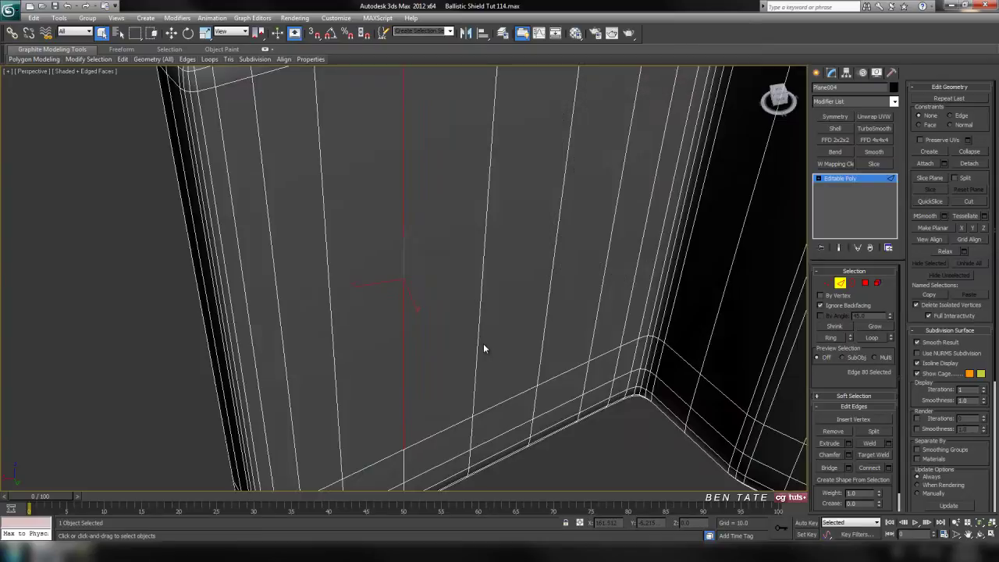
scroll(445, 352, "down", 3)
scroll(406, 320, "down", 1)
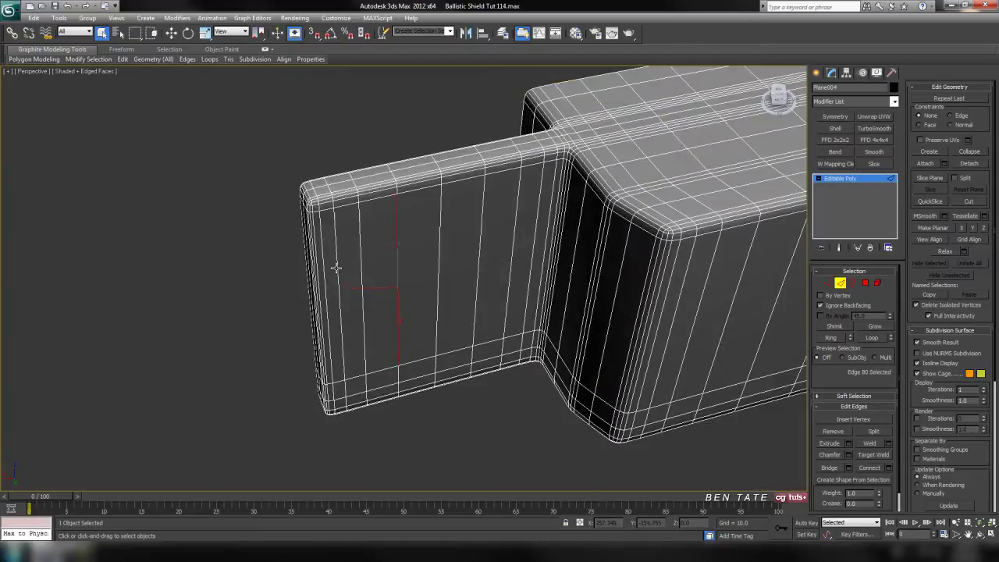
left_click(336, 268)
left_click(362, 263, "ctrl")
left_click(399, 257, "ctrl")
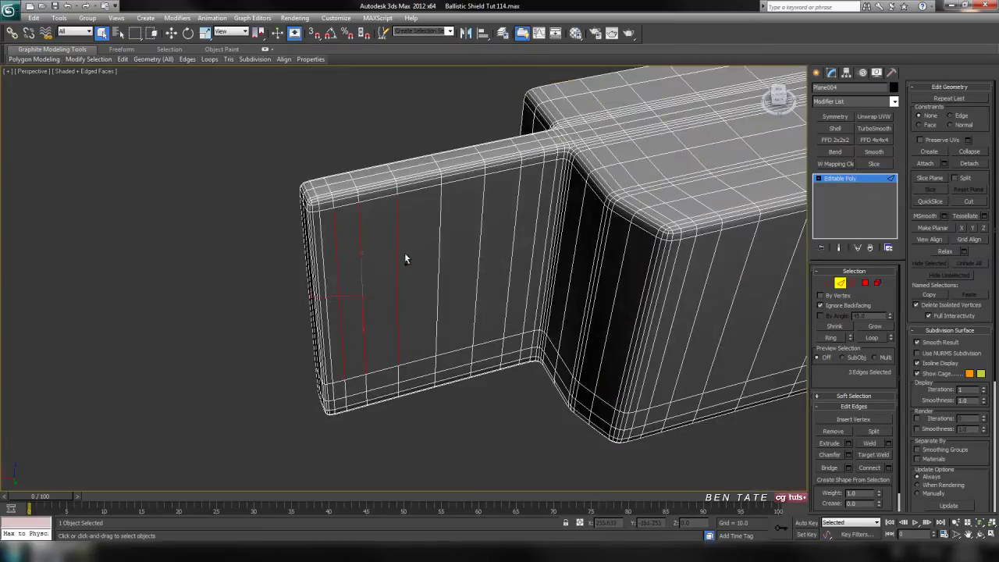
left_click(486, 242, "ctrl")
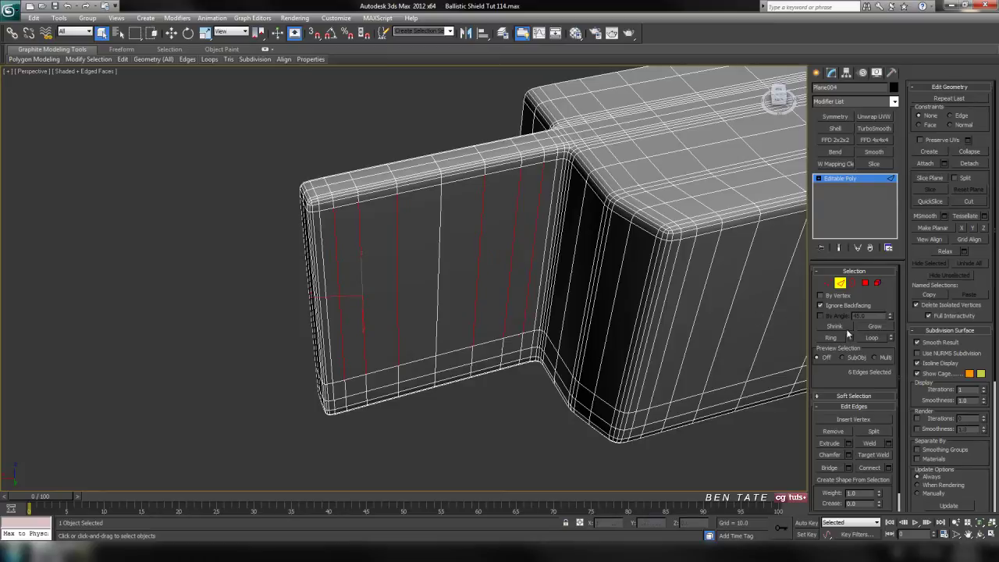
left_click(864, 337)
key("ctrl+BackSpace")
Select six vertical edges on the end tab at the upper rail's opposite end, leaving out the middle one, and remove their full loops.
mouse_move(601, 341)
middle_mouse_down()
mouse_move(540, 354)
mouse_move(499, 344)
mouse_move(273, 344)
middle_mouse_up()
scroll(540, 354, "down", 5)
middle_click_drag(648, 321, 35, 331)
left_click(584, 262)
scroll(582, 296, "up", 6)
scroll(558, 310, "down", 4)
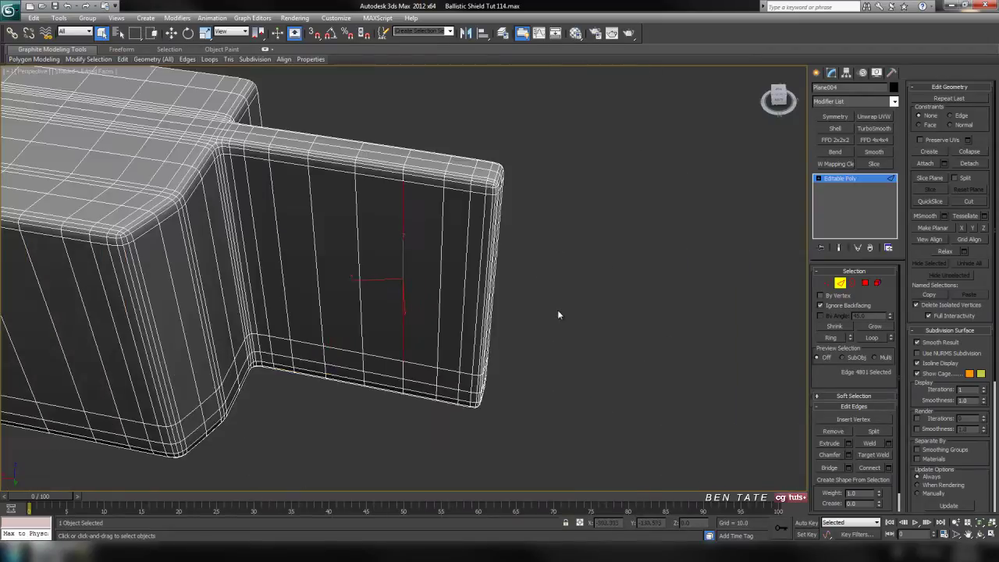
middle_click_drag(557, 310, 523, 245, "alt")
left_click(523, 241)
left_click(504, 233, "ctrl")
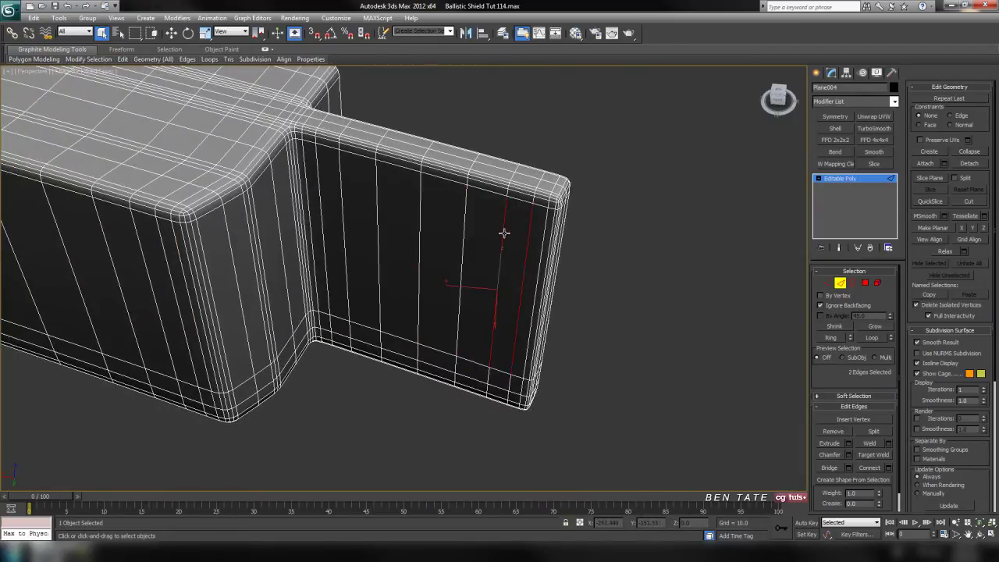
left_click(466, 226, "ctrl")
left_click(378, 205, "ctrl")
left_click(341, 195, "ctrl")
left_click(319, 196, "ctrl")
left_click(873, 338)
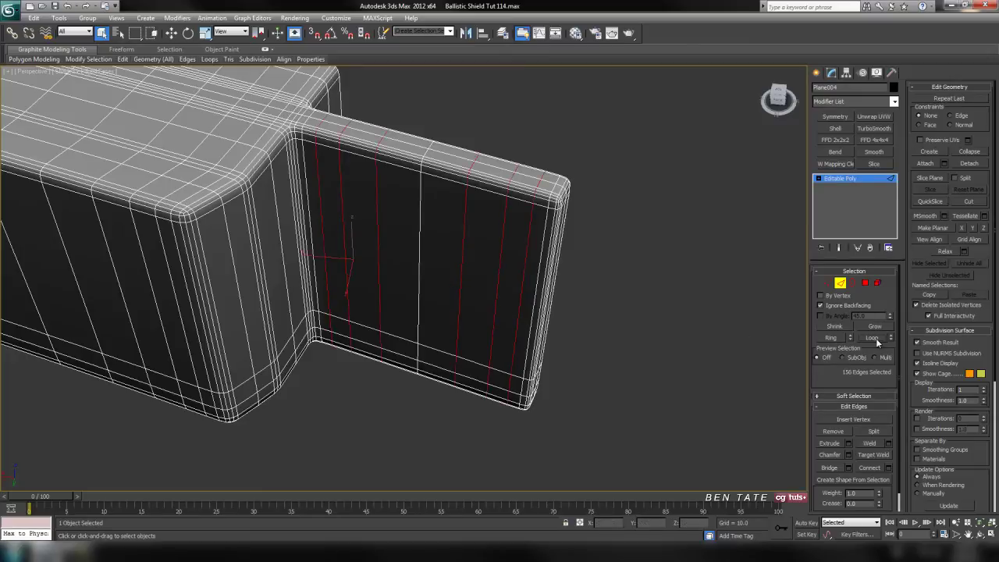
key("ctrl+BackSpace")
Select six vertical edges on the lower rail's end tab below, three on each side of the middle edge.
middle_click_drag(574, 382, 544, 176)
scroll(560, 227, "down", 8)
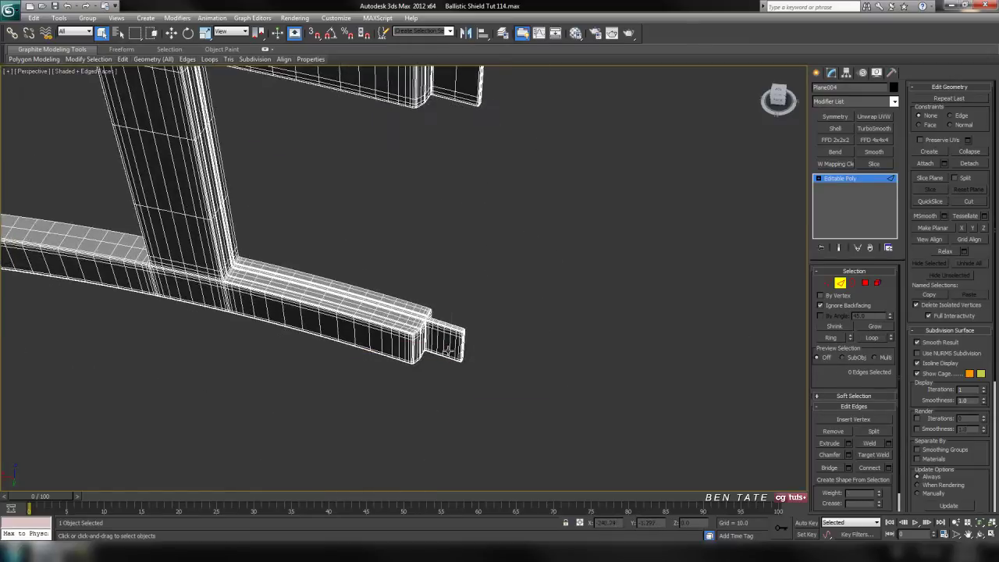
scroll(447, 350, "up", 5)
scroll(486, 395, "down", 3)
scroll(500, 314, "up", 1)
left_click(528, 224)
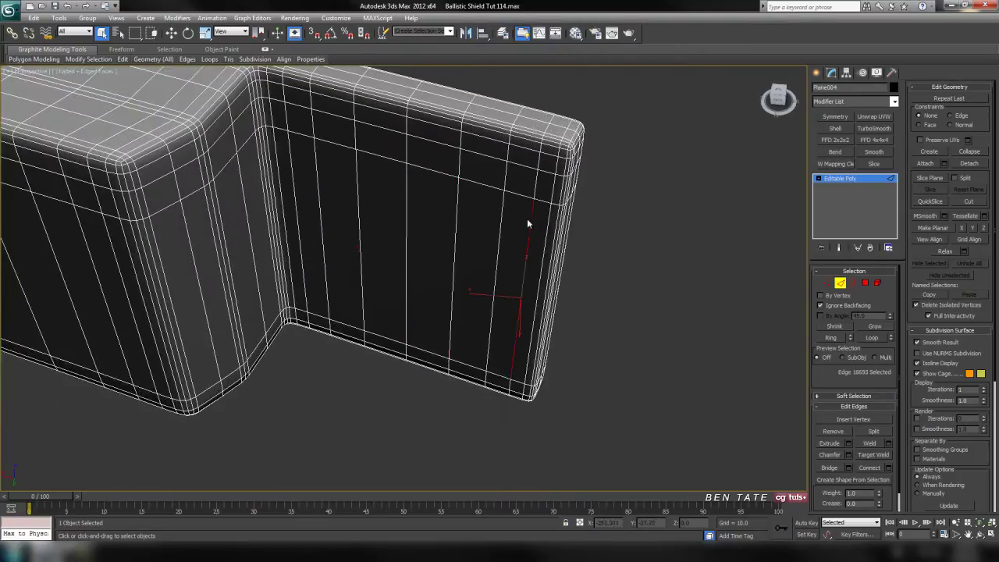
left_click(501, 213, "ctrl")
left_click(458, 201, "ctrl")
left_click(355, 190, "ctrl")
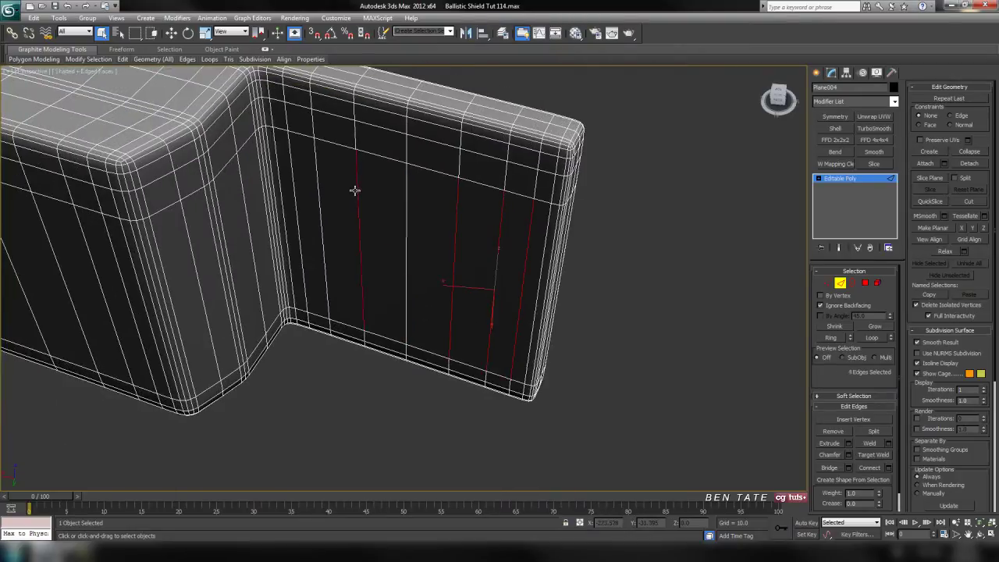
left_click(318, 181, "ctrl")
left_click(290, 179, "ctrl")
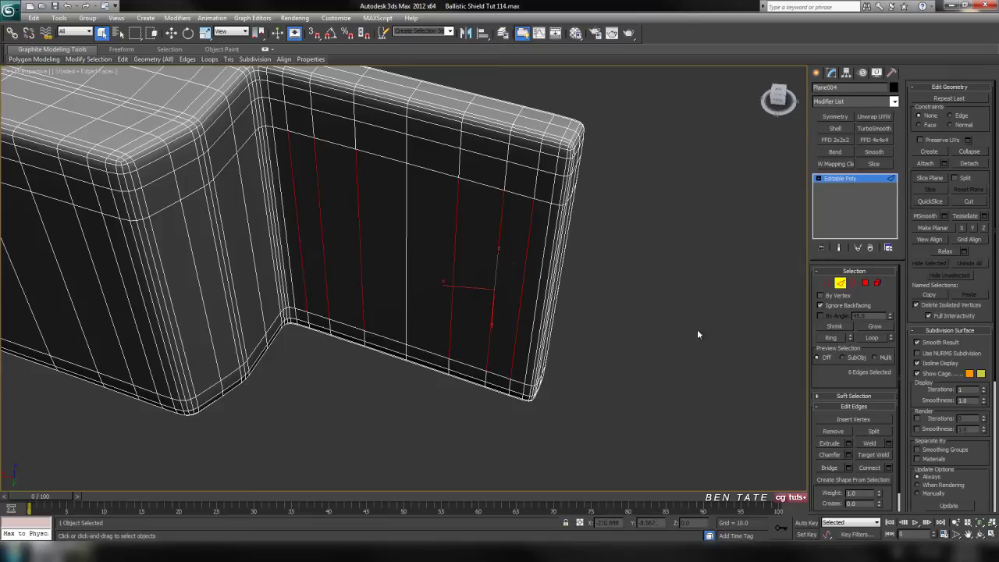
Remove the lower tab's selected edges as full loops and check the whole frame shaded without edges.
key("BackSpace")
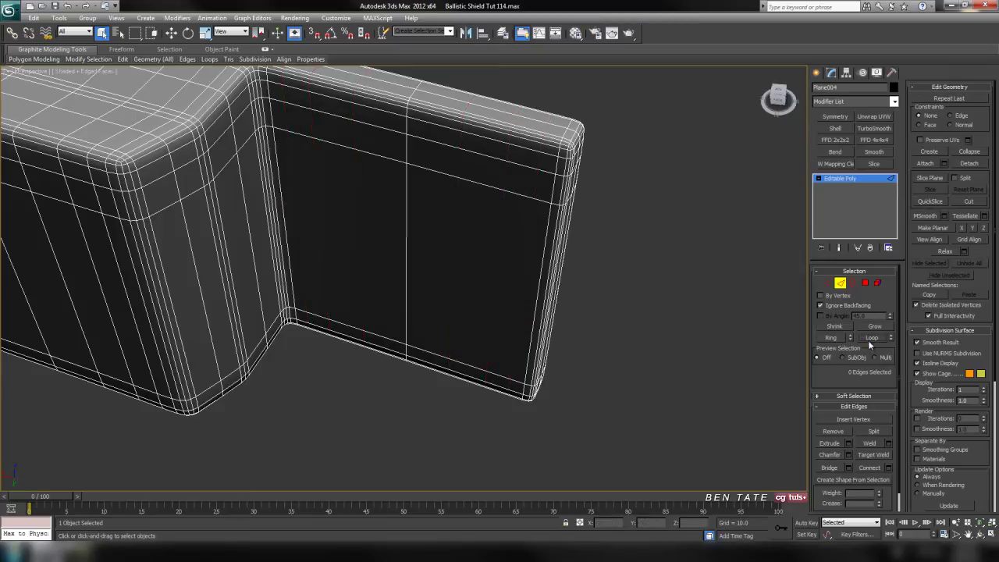
scroll(579, 352, "down", 4)
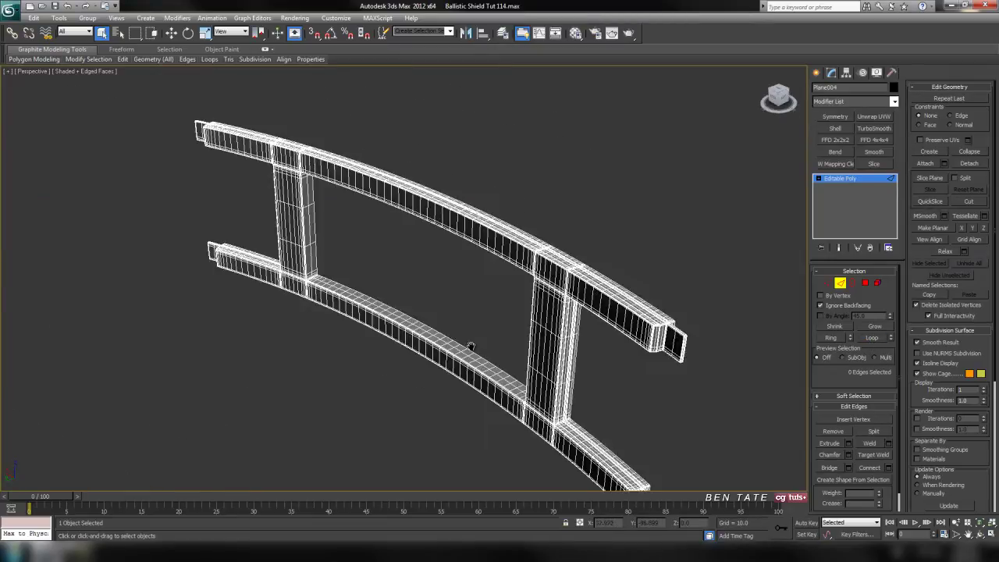
key("F4")
mouse_move(544, 362)
middle_mouse_down("alt")
mouse_move(551, 375)
mouse_move(622, 353)
mouse_move(621, 286)
mouse_move(609, 366)
mouse_move(506, 330)
middle_mouse_up("alt")
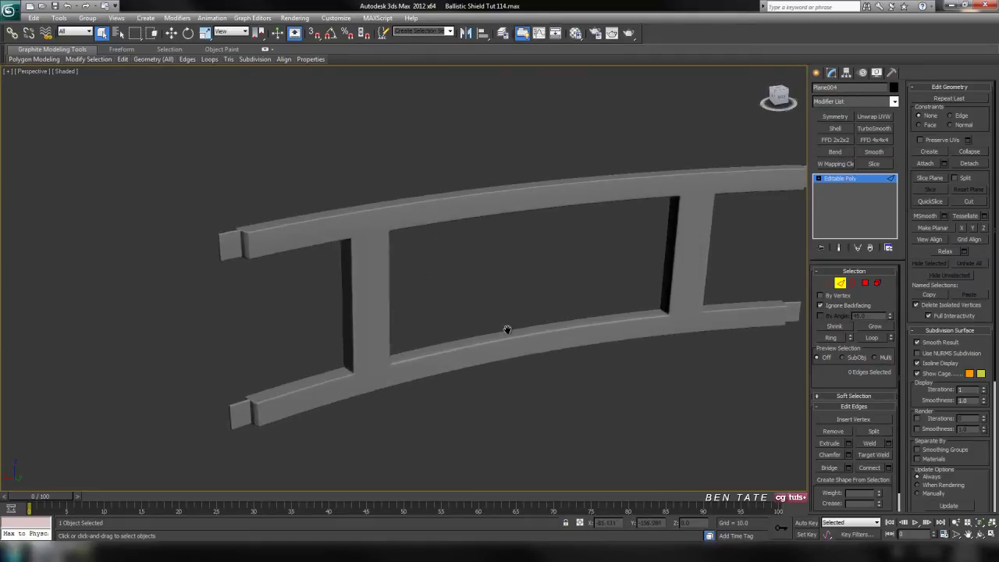
scroll(514, 349, "up", 3)
scroll(515, 349, "down", 2)
Show the wireframe and select every second vertical edge on the lower rail's side face, from the end block to the first post.
key("F4")
mouse_move(570, 386)
middle_mouse_down("alt")
mouse_move(551, 341)
mouse_move(466, 376)
middle_mouse_up("alt")
middle_click_drag(652, 334, 524, 336)
mouse_move(462, 385)
middle_mouse_down("alt")
mouse_move(403, 387)
mouse_move(491, 414)
mouse_move(451, 369)
middle_mouse_up("alt")
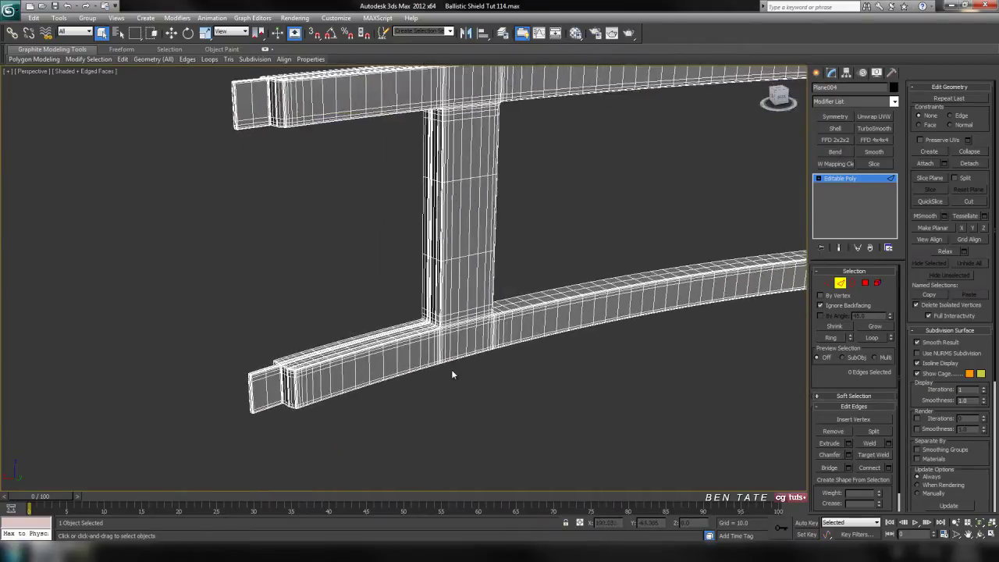
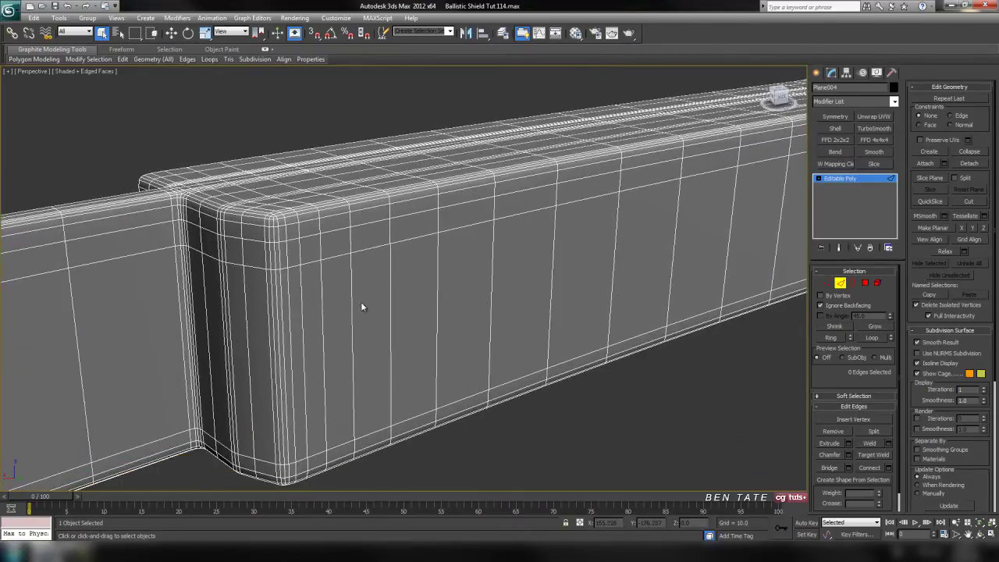
left_click(324, 304)
left_click(390, 320, "ctrl")
left_click(490, 309, "ctrl")
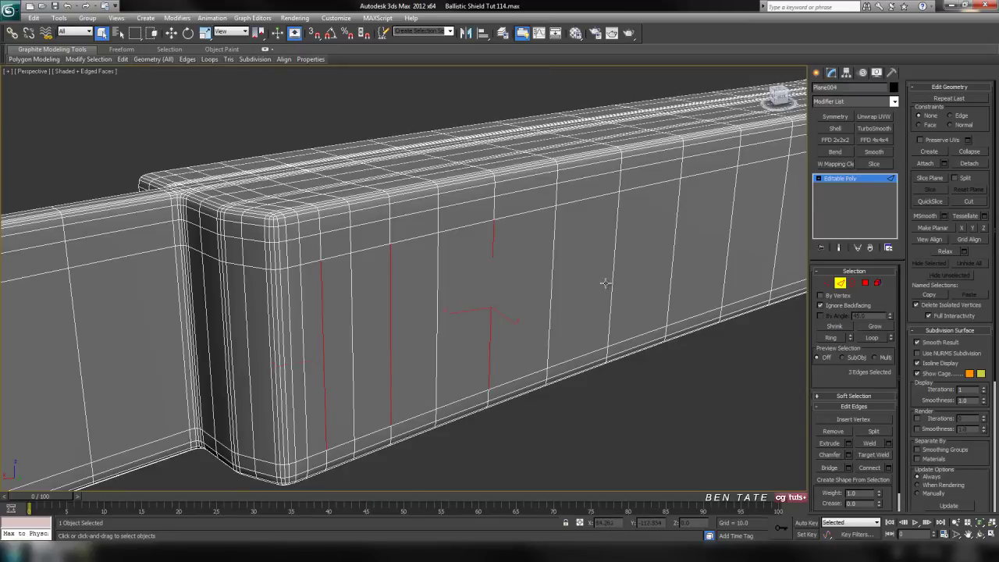
left_click(728, 250, "ctrl")
middle_click_drag(728, 249, 478, 320, "alt")
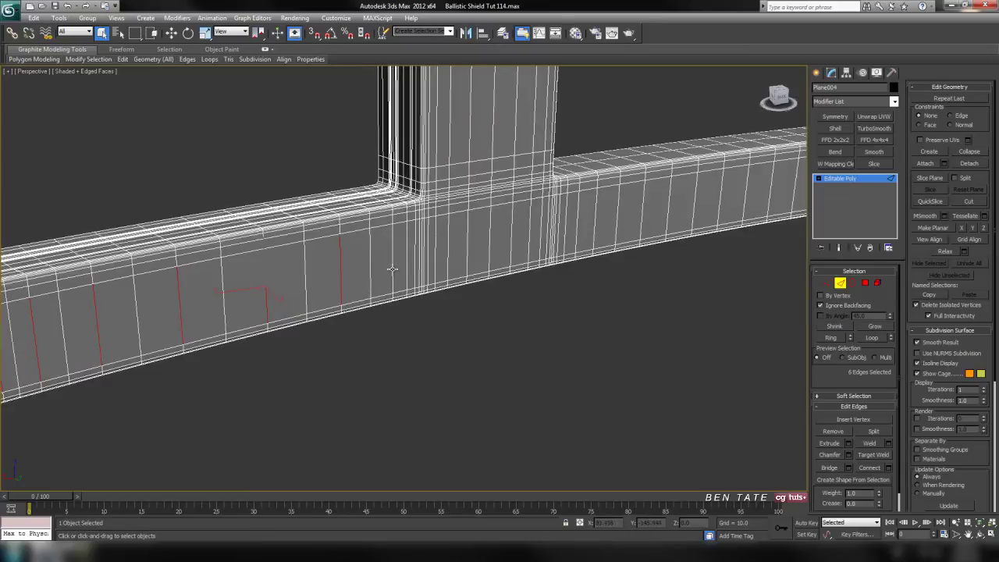
middle_click_drag(405, 260, 484, 257)
scroll(414, 313, "down", 3)
scroll(415, 308, "down", 3)
scroll(448, 323, "up", 4)
In the full-size Back view, add four vertical edges on the lower rail beneath the first post, two on each side of the middle edge.
key("alt+w")
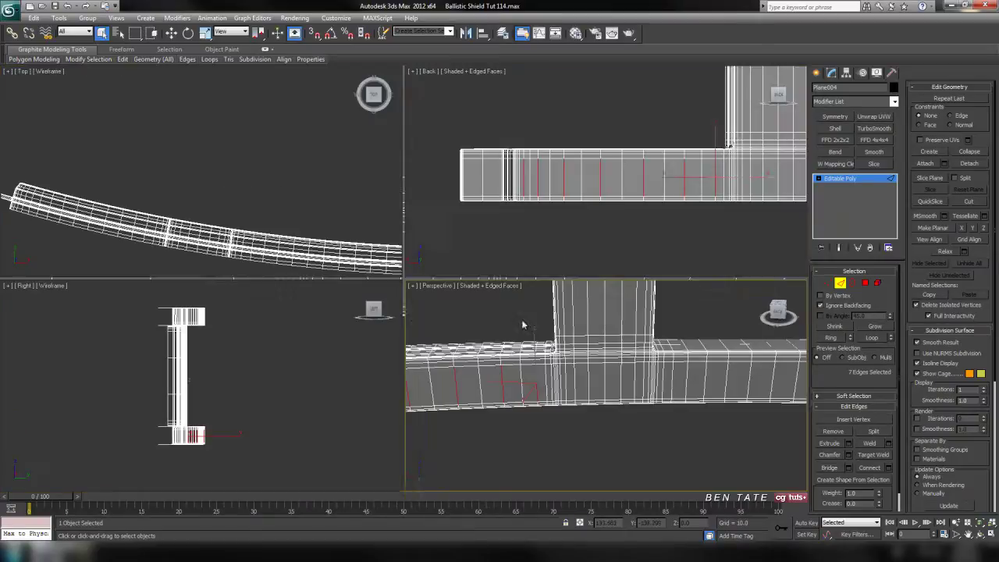
right_click(673, 262)
key("alt+w")
middle_click_drag(713, 298, 422, 323)
scroll(508, 310, "up", 2)
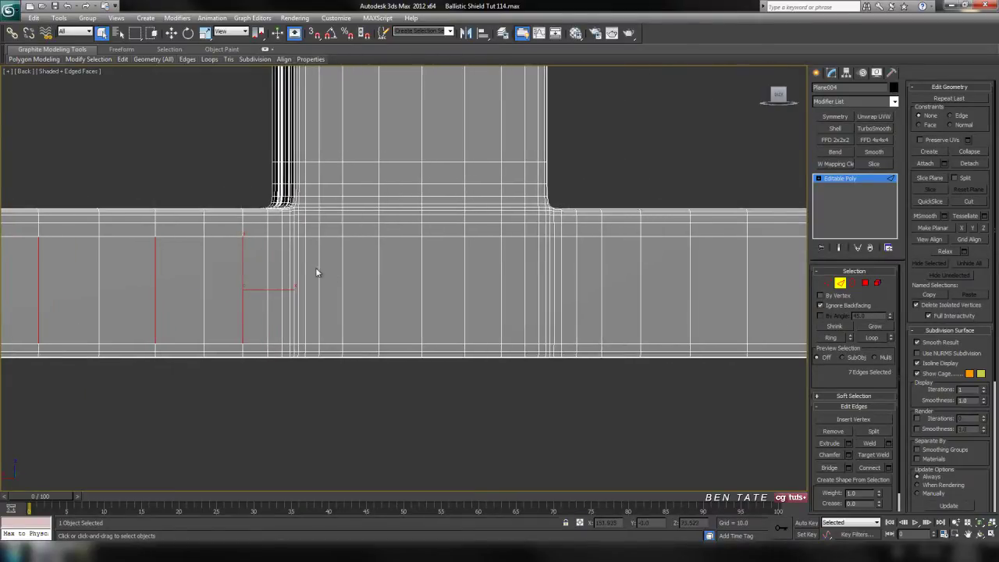
middle_click_drag(316, 272, 299, 273)
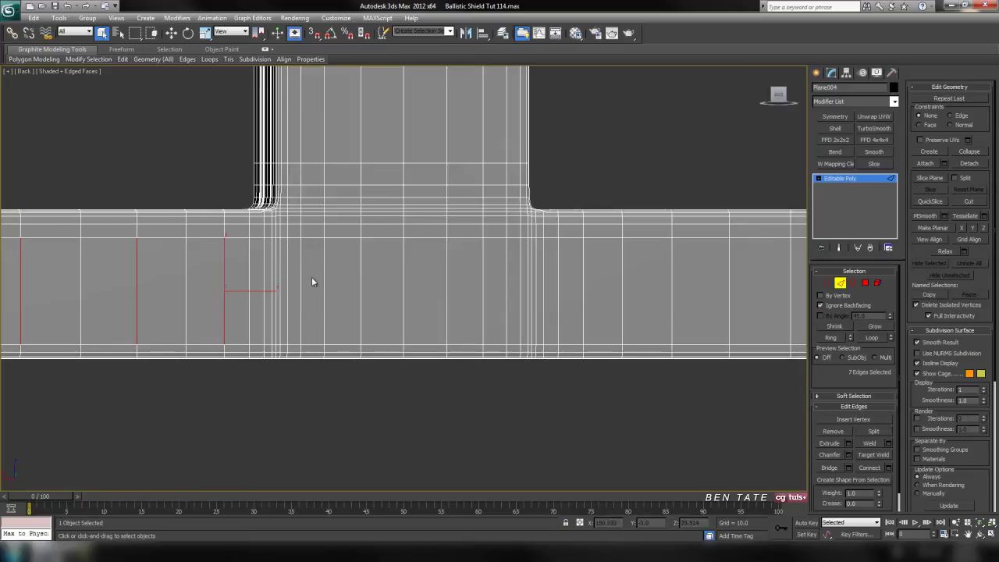
left_click(324, 275, "ctrl")
left_click(360, 284, "ctrl")
left_click(448, 302, "ctrl")
left_click(481, 303, "ctrl")
middle_click_drag(501, 312, 465, 316)
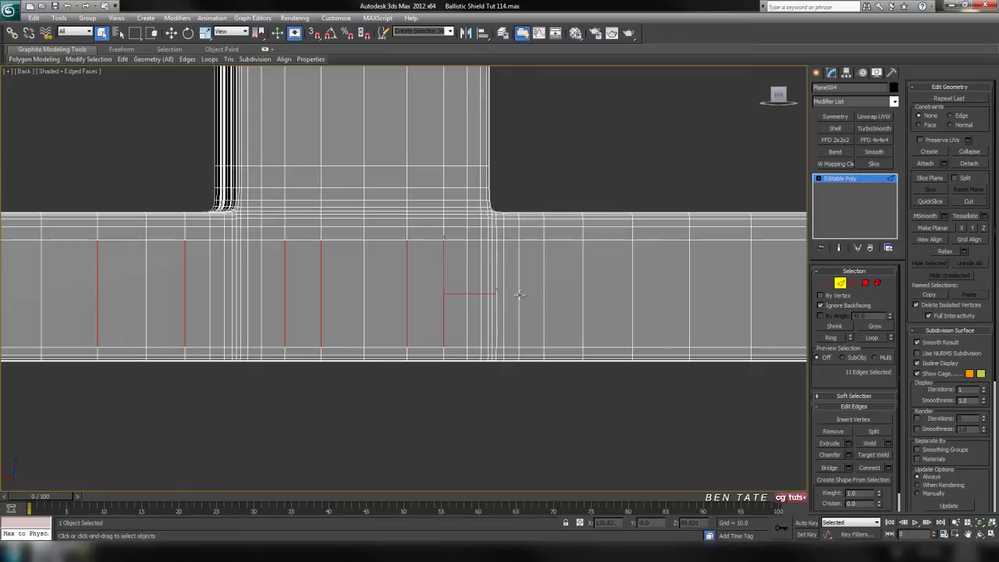
Add every second vertical edge along the lower rail's middle span between the two posts to the selection.
left_click(543, 295, "ctrl")
middle_click_drag(602, 314, 460, 310)
left_click(456, 300, "ctrl")
left_click(572, 294, "ctrl")
middle_click_drag(575, 346, 435, 308)
left_click(431, 307, "ctrl")
left_click(559, 312, "ctrl")
left_click(689, 303, "ctrl")
middle_click_drag(716, 338, 322, 348)
left_click(425, 315, "ctrl")
left_click(554, 320, "ctrl")
left_click(683, 316, "ctrl")
middle_click_drag(683, 316, 415, 330)
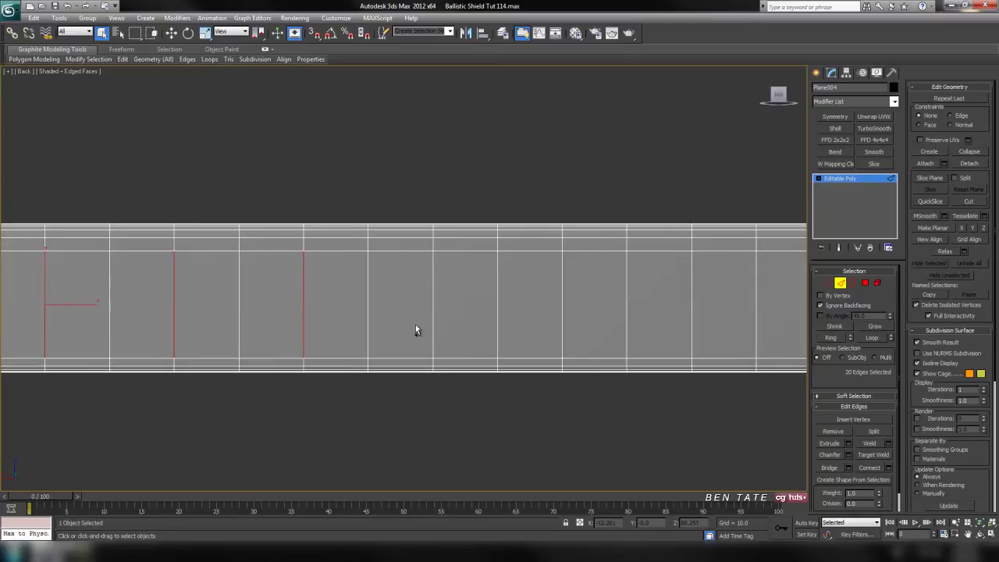
left_click(432, 317, "ctrl")
left_click(563, 316, "ctrl")
left_click(691, 316, "ctrl")
middle_click_drag(692, 316, 324, 327)
left_click(272, 310, "ctrl")
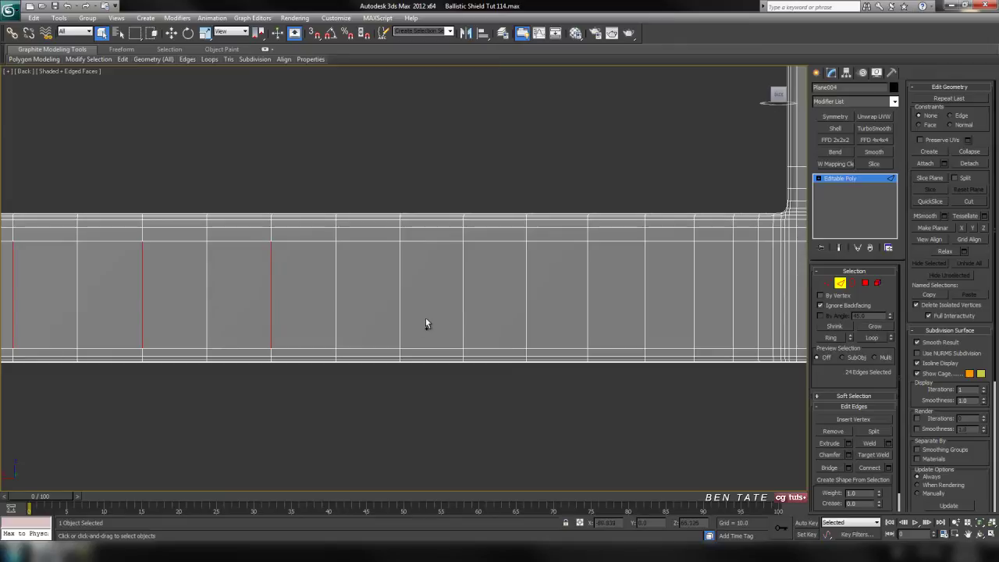
left_click(400, 317, "ctrl")
left_click(527, 312, "ctrl")
left_click(643, 312, "ctrl")
middle_click_drag(643, 313, 435, 413)
left_click(310, 312, "ctrl")
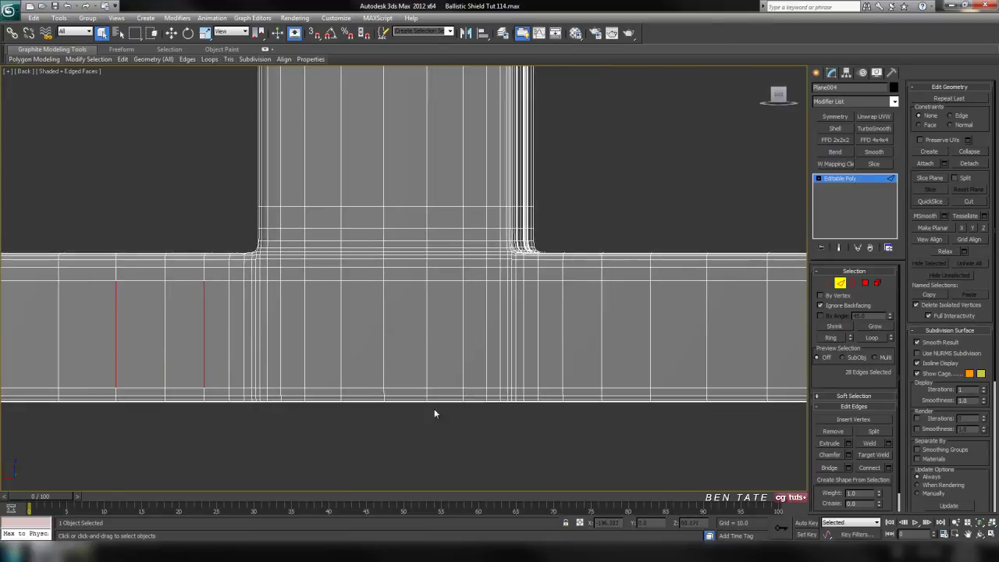
Add four vertical edges on the lower rail beneath the second post to the selection, leaving out the middle one.
left_click(306, 328, "ctrl")
left_click(340, 331, "ctrl")
left_click(426, 336, "ctrl")
left_click(463, 334, "ctrl")
middle_click_drag(509, 357, 477, 333)
Add every second vertical edge on the lower rail from the second post to the far end block.
left_click(523, 334, "ctrl")
left_click(611, 335, "ctrl")
middle_click_drag(611, 335, 446, 377)
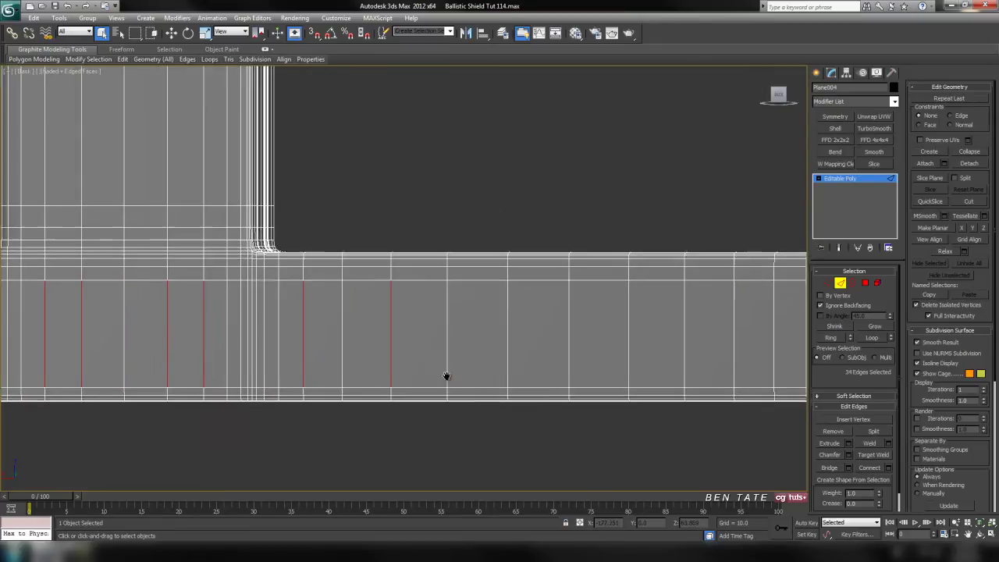
left_click(505, 354, "ctrl")
left_click(626, 350, "ctrl")
left_click(733, 352, "ctrl")
middle_click_drag(739, 362, 425, 372)
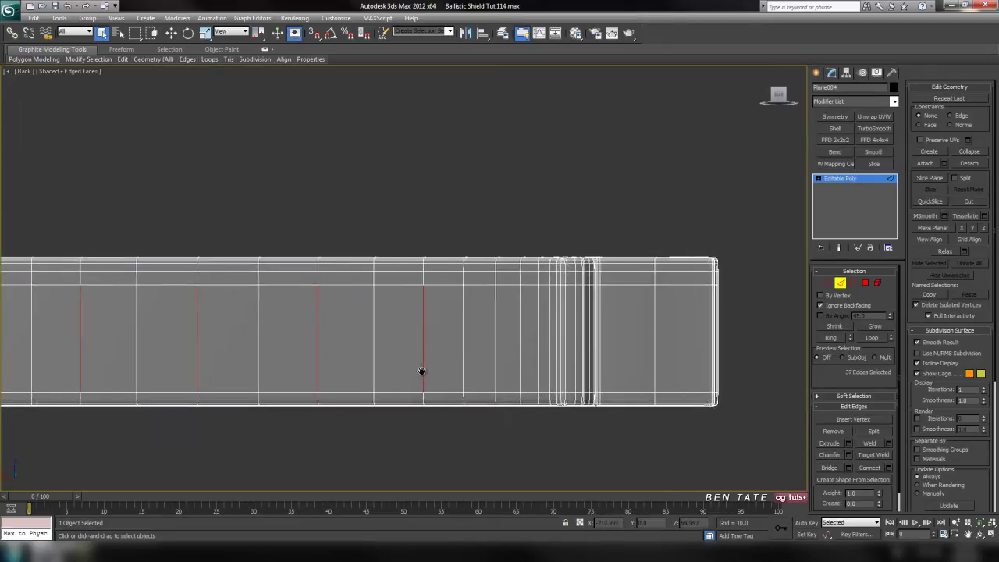
left_click(492, 352, "ctrl")
Return to the full-size Perspective view, extend the selected lower rail edges to full loops, remove them and check the frame.
key("alt+w")
right_click(718, 454)
key("alt+w")
middle_click_drag(718, 454, 432, 388)
scroll(323, 419, "down", 5)
scroll(446, 368, "up", 5)
middle_click_drag(548, 406, 429, 335)
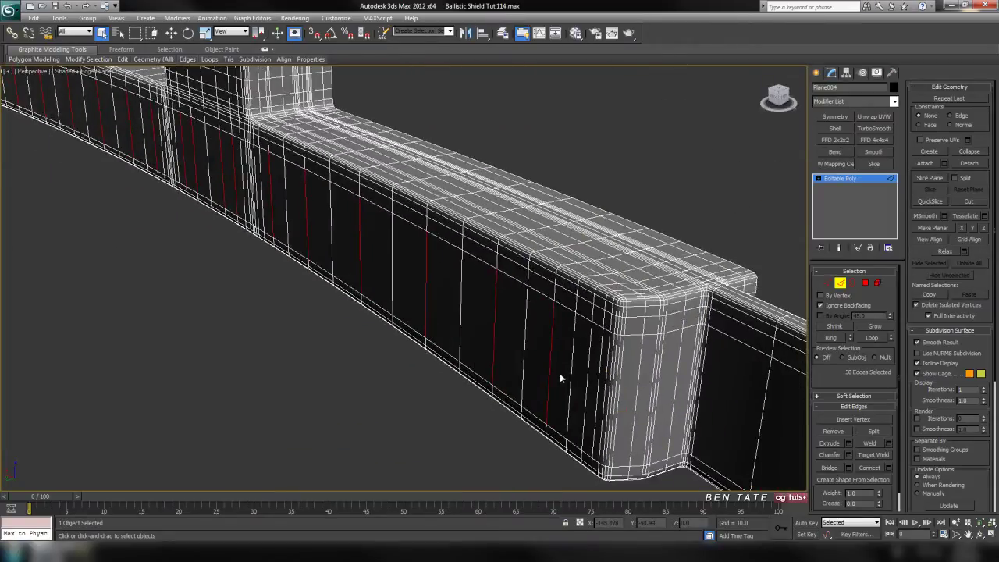
middle_click_drag(570, 412, 589, 375, "alt")
left_click(876, 340)
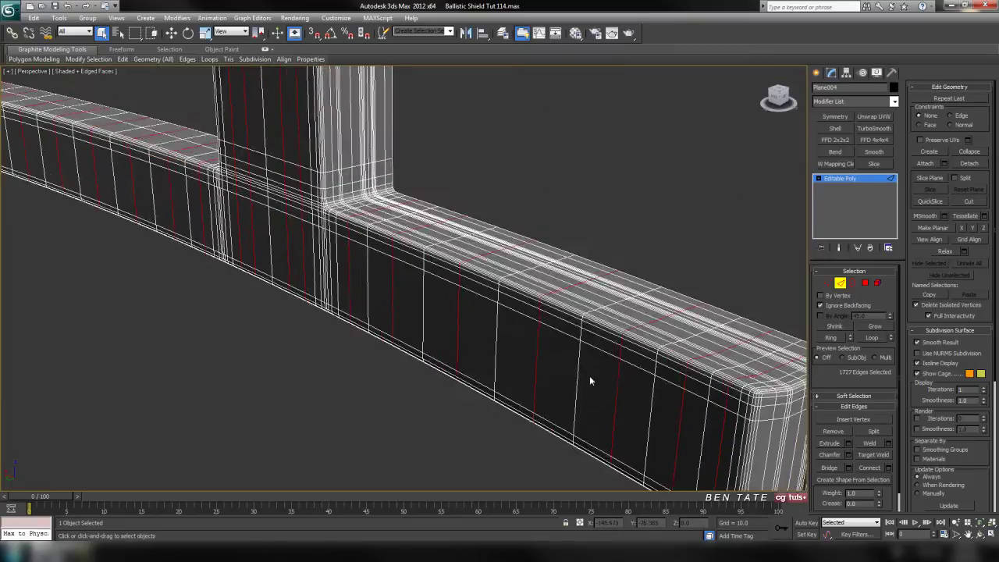
scroll(589, 375, "down", 5)
middle_click_drag(388, 316, 424, 373)
key("F4")
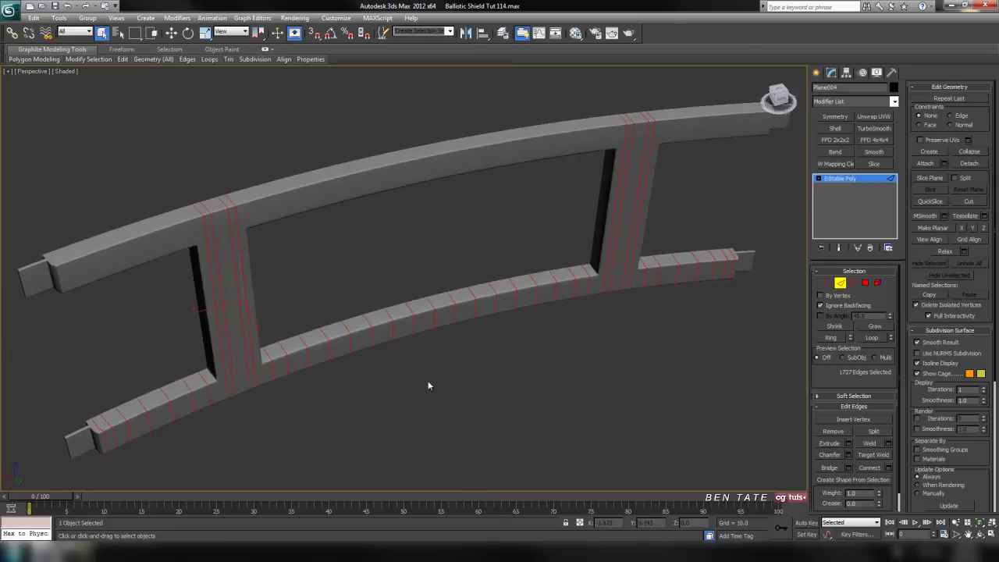
middle_click_drag(430, 381, 469, 397, "alt")
key("F4")
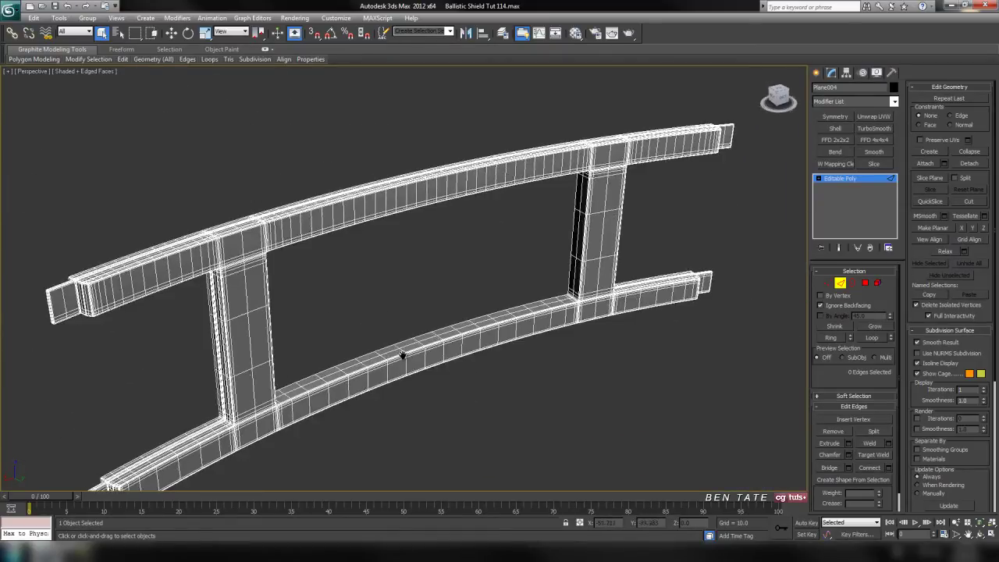
In the Back view, select every second vertical edge on the upper rail between its end block and the first post.
key("alt+w")
right_click(518, 254)
key("alt+w")
scroll(506, 273, "down", 10)
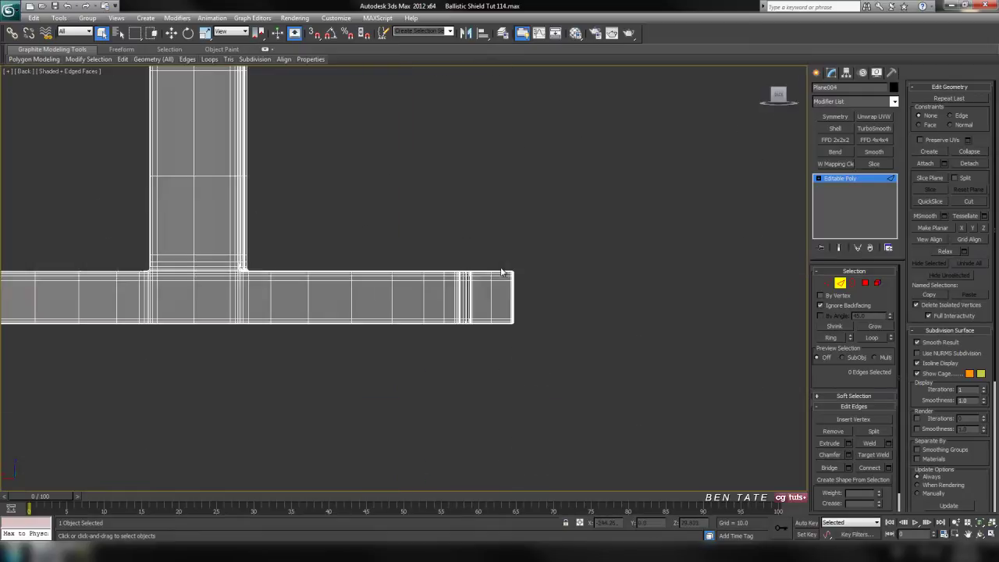
middle_click_drag(333, 261, 351, 263)
scroll(351, 263, "up", 8)
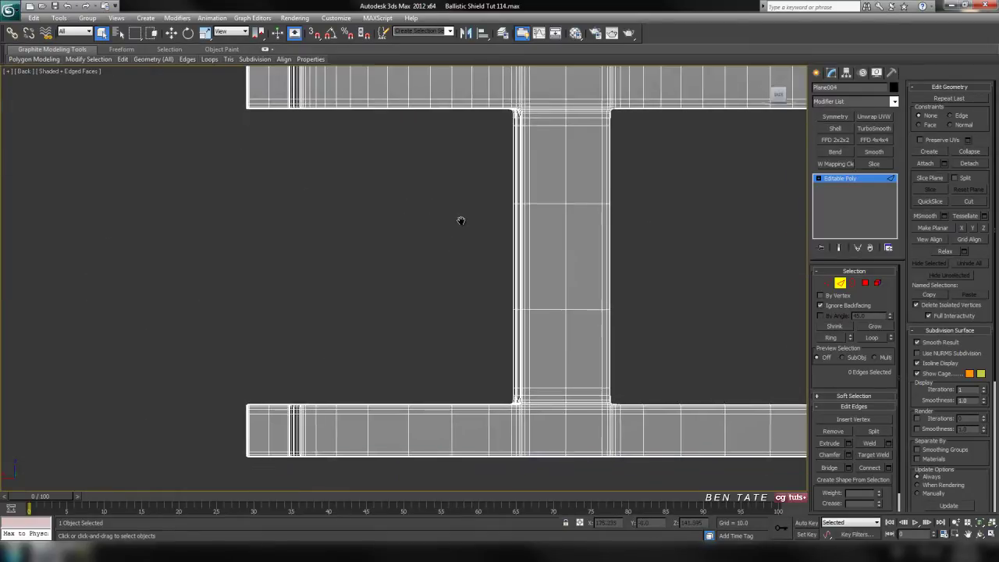
middle_click_drag(459, 228, 431, 247)
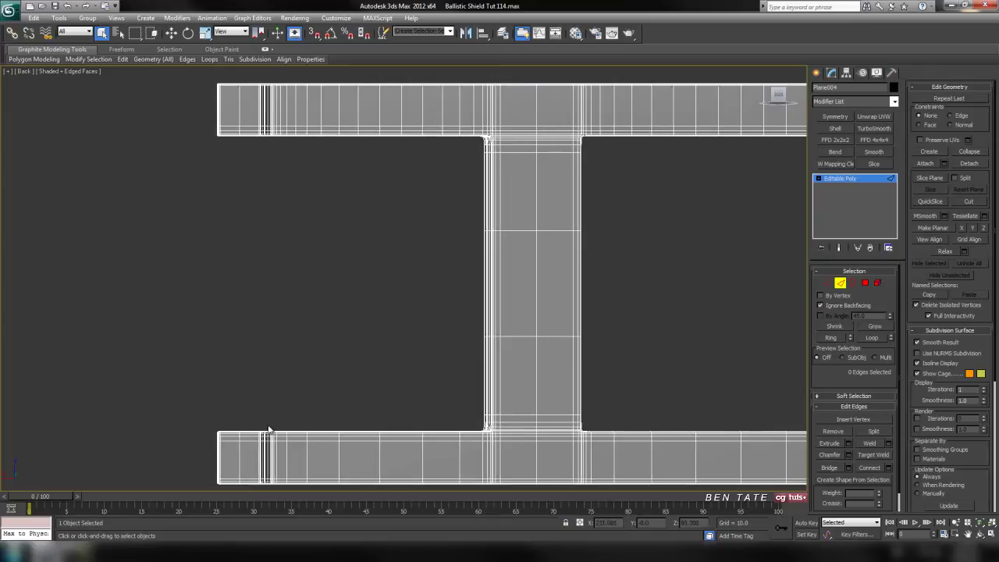
left_click(296, 114)
left_click(320, 117, "ctrl")
left_click(357, 113, "ctrl")
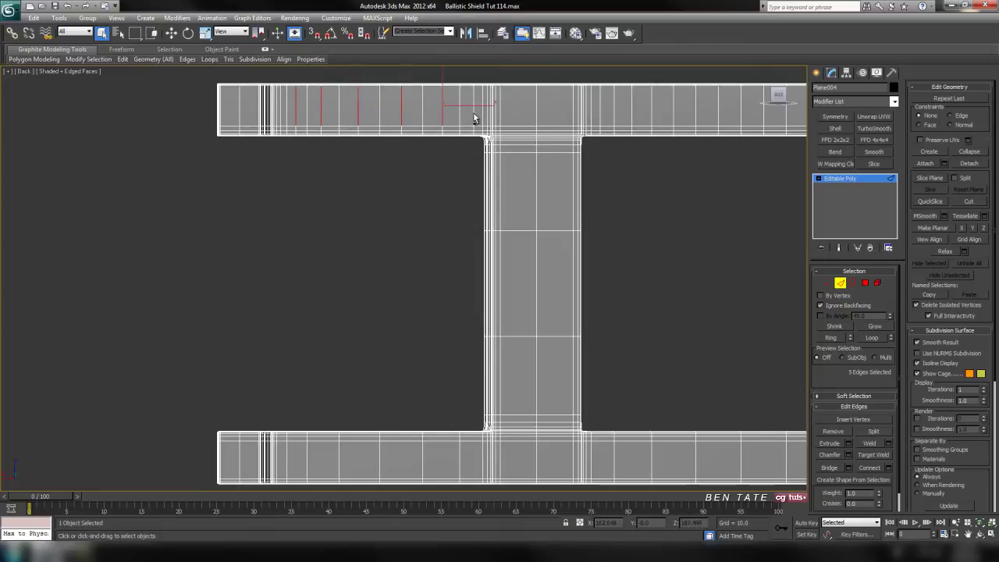
Add every second vertical edge on the upper rail from the first post to about the middle of the central span.
middle_click_drag(627, 307, 468, 306)
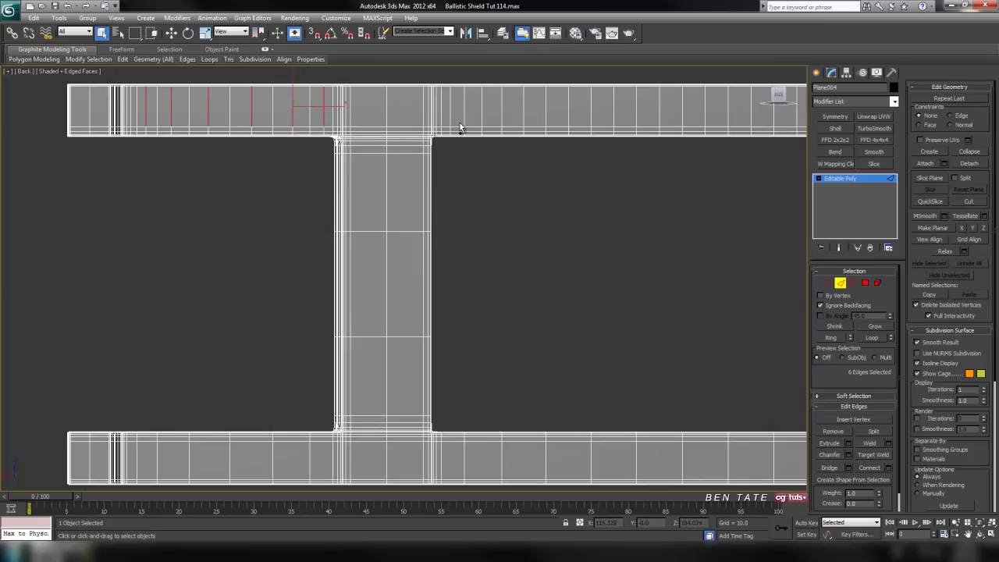
left_click(524, 119, "ctrl")
left_click(569, 121, "ctrl")
left_click(614, 117, "ctrl")
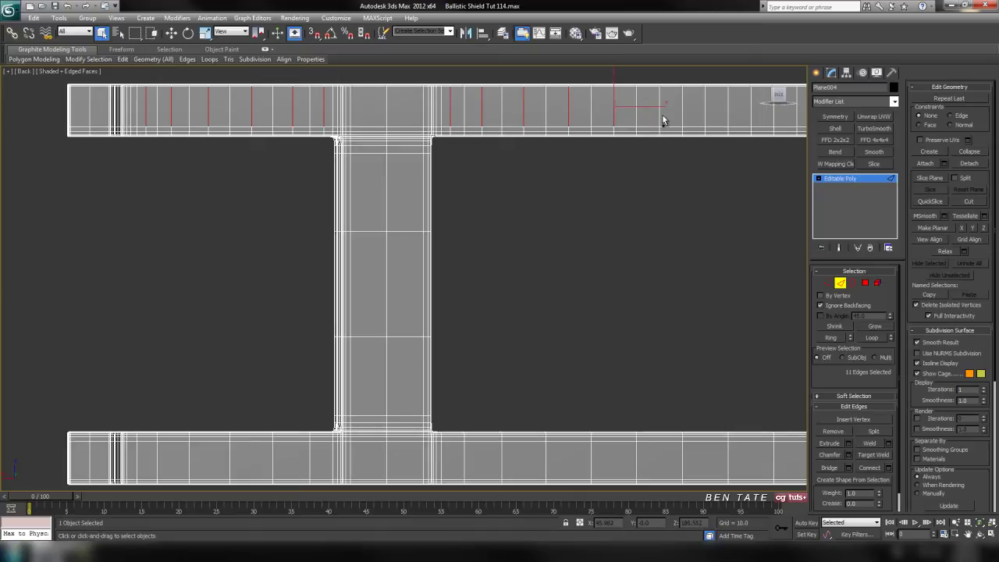
middle_click_drag(686, 187, 505, 198)
key("ctrl+z")
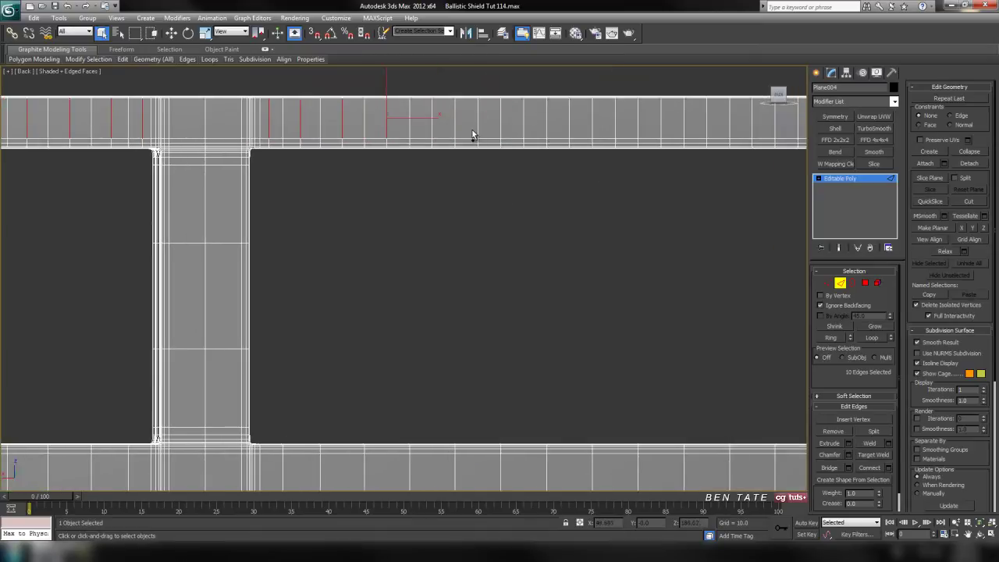
left_click(432, 123, "ctrl")
left_click(478, 125, "ctrl")
left_click(524, 125, "ctrl")
left_click(573, 128, "ctrl")
left_click(612, 125, "ctrl")
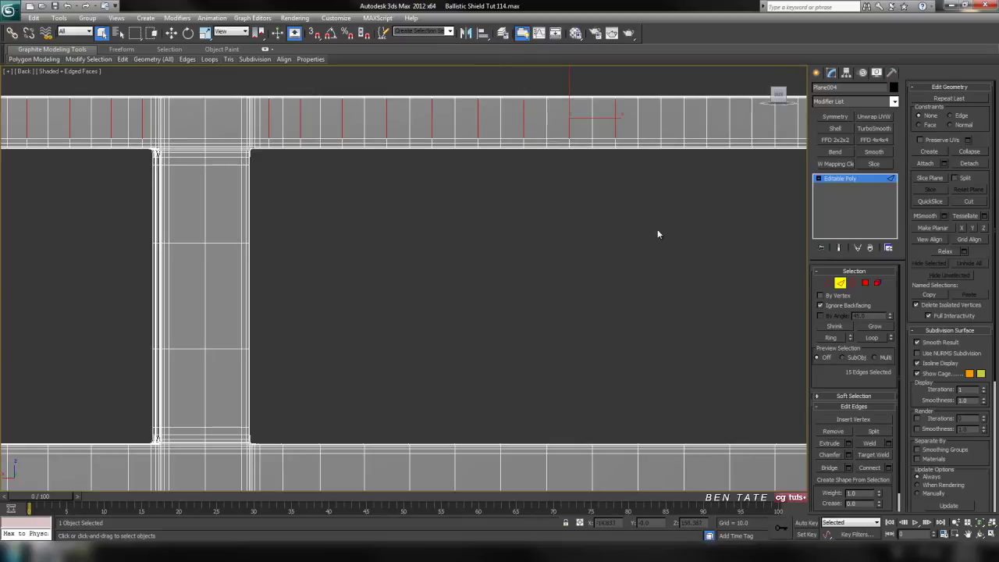
Add every second vertical edge on the remaining half of the upper rail's central span, up to the second post.
middle_click_drag(658, 234, 358, 259)
left_click(412, 138, "ctrl")
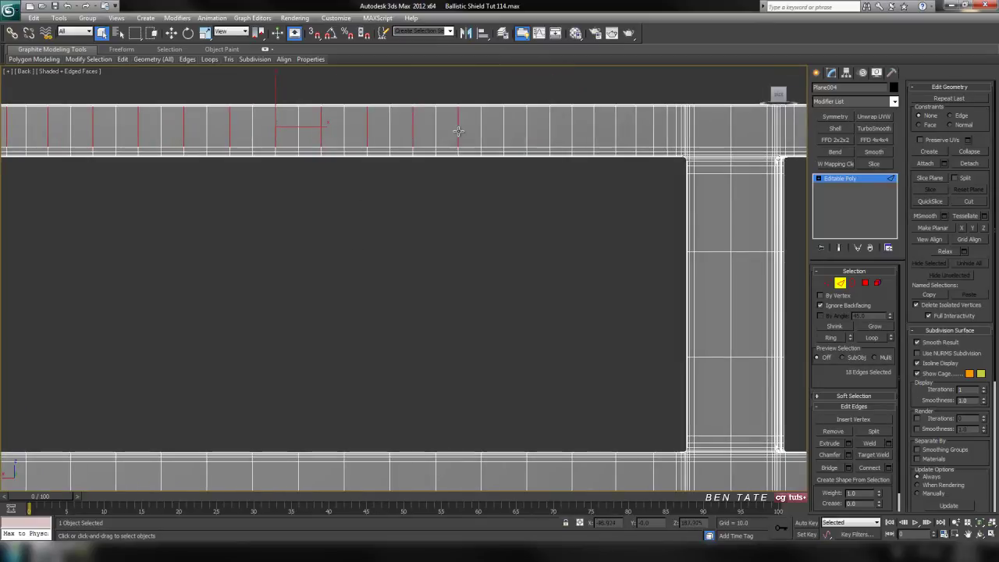
left_click(503, 119, "ctrl")
left_click(549, 120, "ctrl")
left_click(593, 121, "ctrl")
middle_click_drag(662, 162, 435, 151)
left_click(435, 109, "ctrl")
Add every second vertical edge on the upper rail from the second post to the far end block.
middle_click_drag(536, 197, 438, 204)
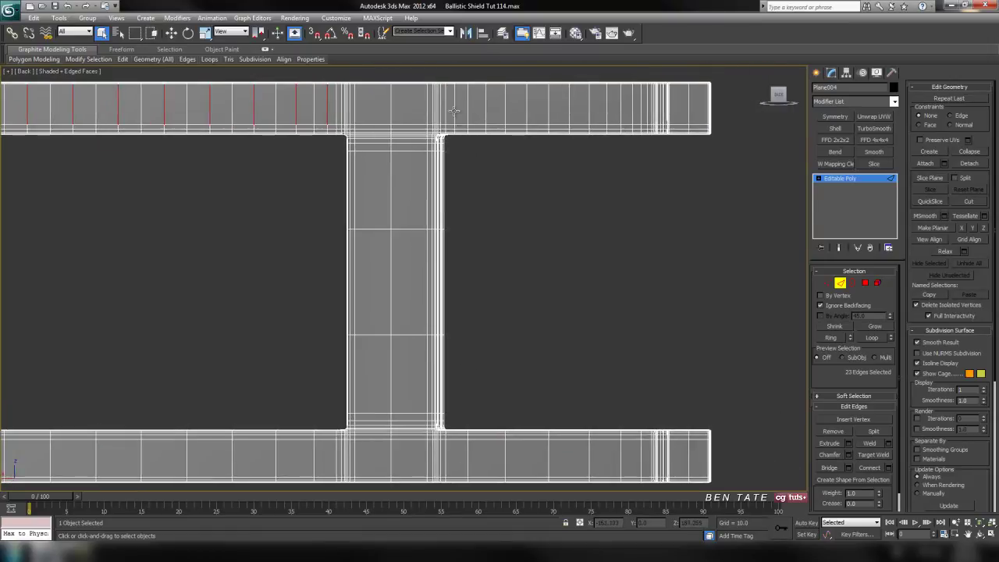
left_click(455, 111, "ctrl")
left_click(485, 113, "ctrl")
left_click(527, 110, "ctrl")
left_click(569, 109, "ctrl")
left_click(608, 110, "ctrl")
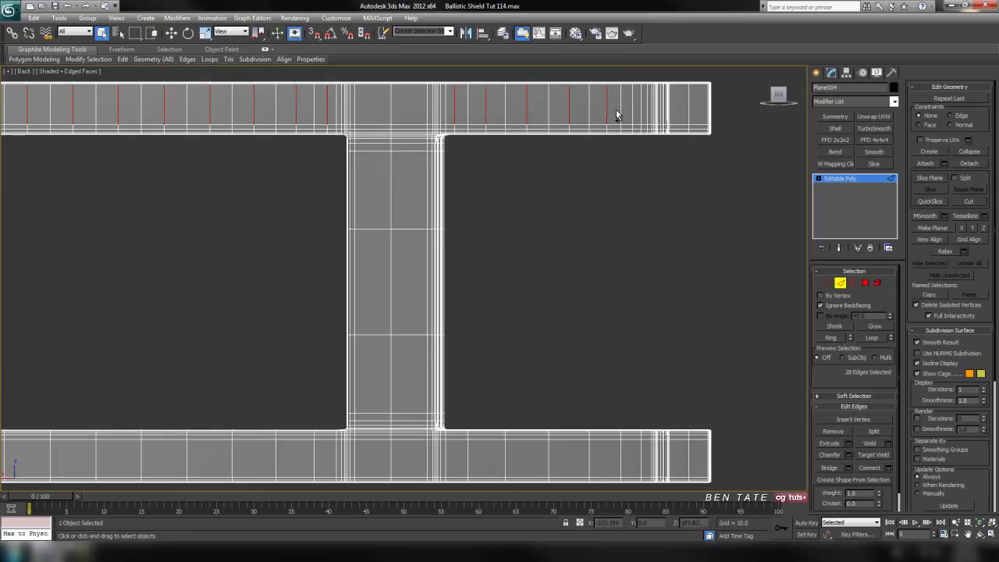
left_click(633, 111, "ctrl")
In the Perspective view, add the last vertical edge beside the end block, extend the upper rail selection to full loops and remove them.
middle_click_drag(681, 332, 551, 317)
key("p")
middle_click_drag(591, 404, 354, 292, "alt")
scroll(443, 304, "up", 3)
middle_click_drag(445, 304, 485, 321)
left_click(472, 195, "ctrl")
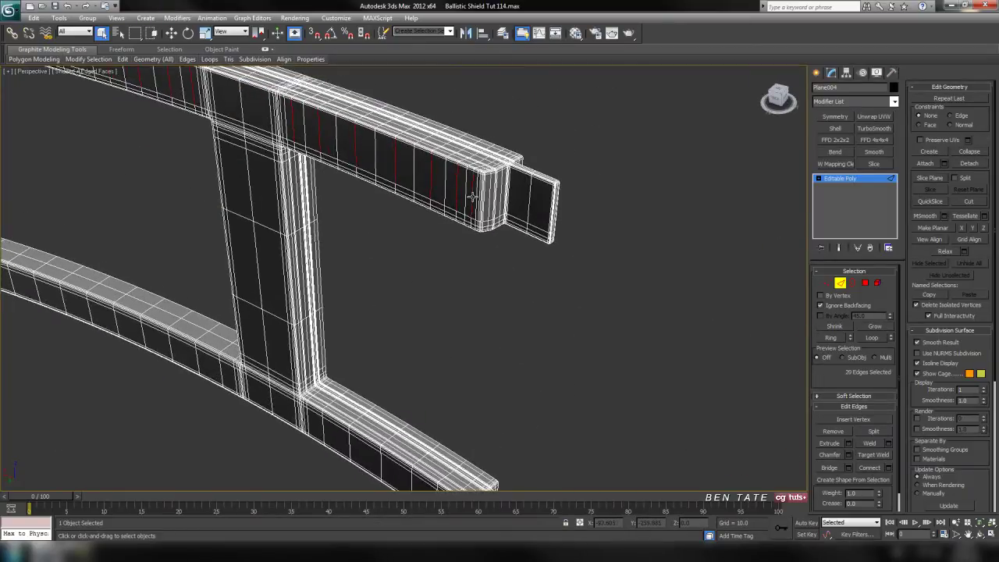
left_click(872, 337)
scroll(515, 336, "down", 6)
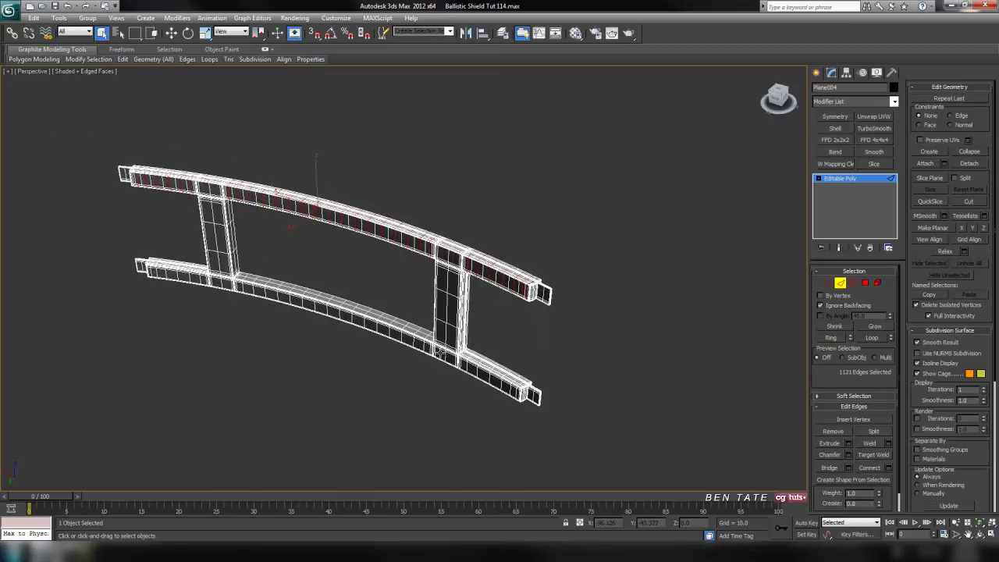
key("F4")
mouse_move(443, 354)
middle_mouse_down("alt")
mouse_move(508, 343)
mouse_move(505, 263)
mouse_move(495, 336)
mouse_move(461, 370)
mouse_move(479, 364)
mouse_move(479, 324)
mouse_move(459, 352)
mouse_move(488, 331)
mouse_move(487, 219)
mouse_move(476, 325)
mouse_move(486, 305)
middle_mouse_up("alt")
Try to remove the lengthwise centre edge loops running over the rail's end block and tab.
scroll(497, 360, "up", 5)
key("F4")
scroll(471, 248, "up", 3)
scroll(469, 249, "down", 1)
middle_click_drag(487, 399, 487, 377)
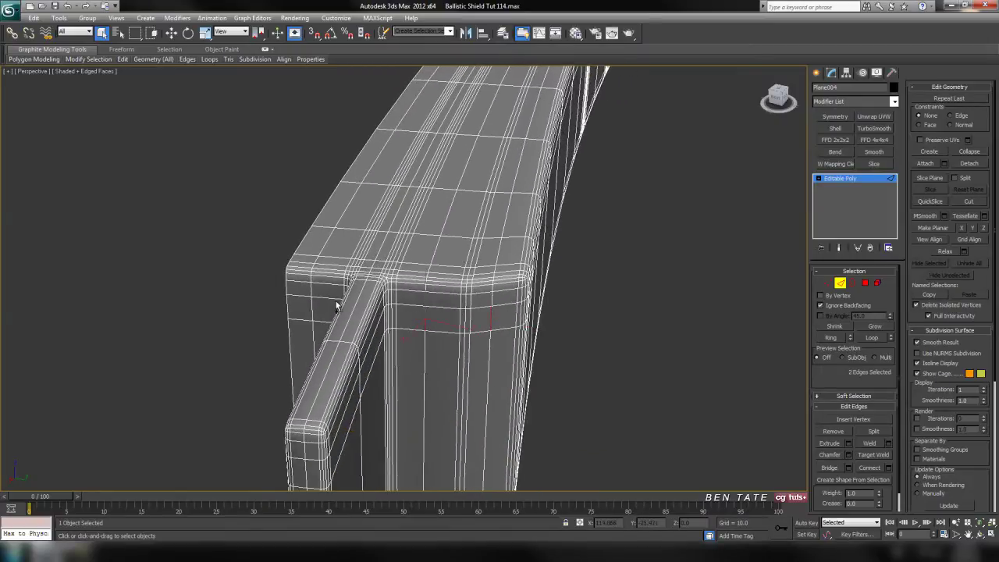
middle_click_drag(352, 321, 699, 393, "alt")
left_click(872, 337)
mouse_move(781, 364)
middle_mouse_down("alt")
mouse_move(694, 384)
mouse_move(552, 364)
mouse_move(617, 424)
middle_mouse_up("alt")
scroll(687, 387, "down", 3)
key("F4")
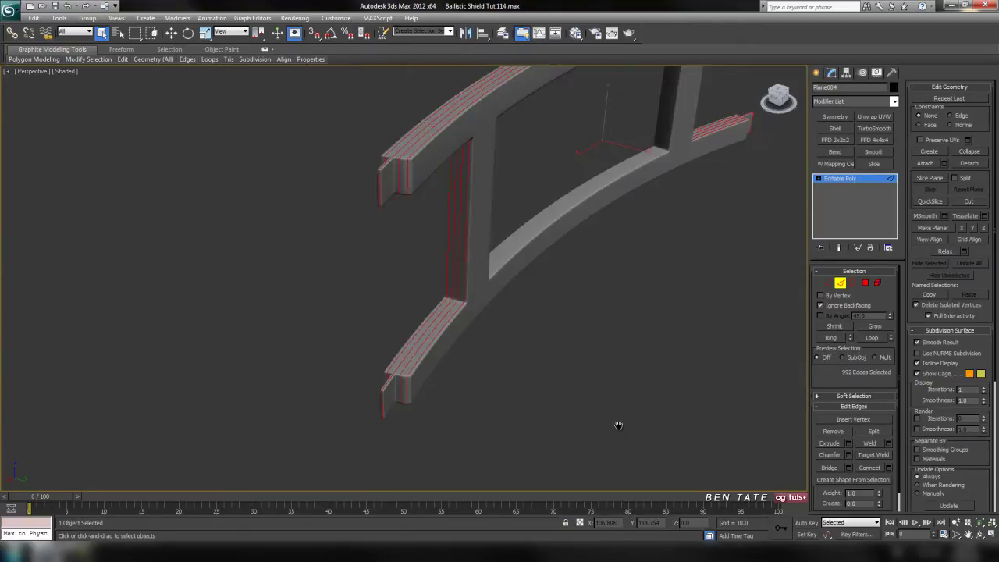
left_click(618, 425)
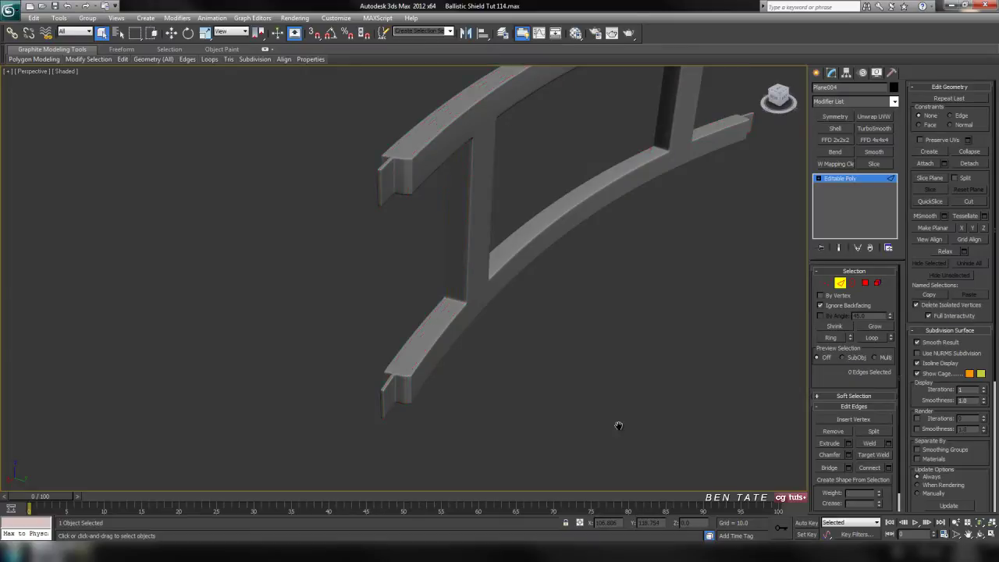
Examine the end block, post corner and lower rail in plain shading and with the edges shown.
scroll(584, 434, "up", 5)
middle_click_drag(564, 434, 522, 432, "alt")
middle_click_drag(502, 199, 520, 351)
middle_click_drag(519, 351, 562, 430)
scroll(538, 413, "down", 5)
scroll(535, 357, "up", 5)
middle_click_drag(535, 356, 530, 408)
scroll(530, 415, "down", 3)
middle_click_drag(530, 409, 528, 401)
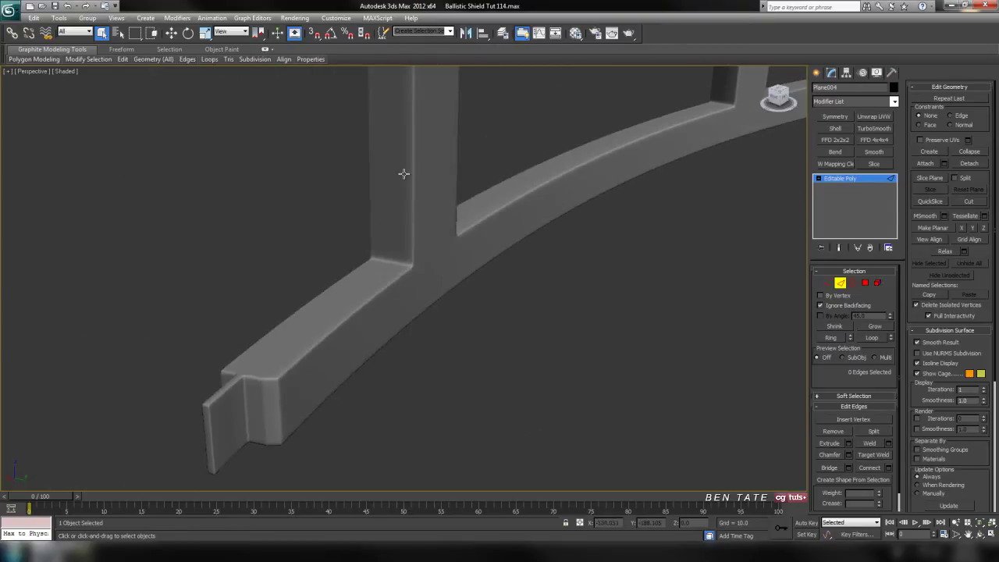
middle_click_drag(418, 312, 432, 371)
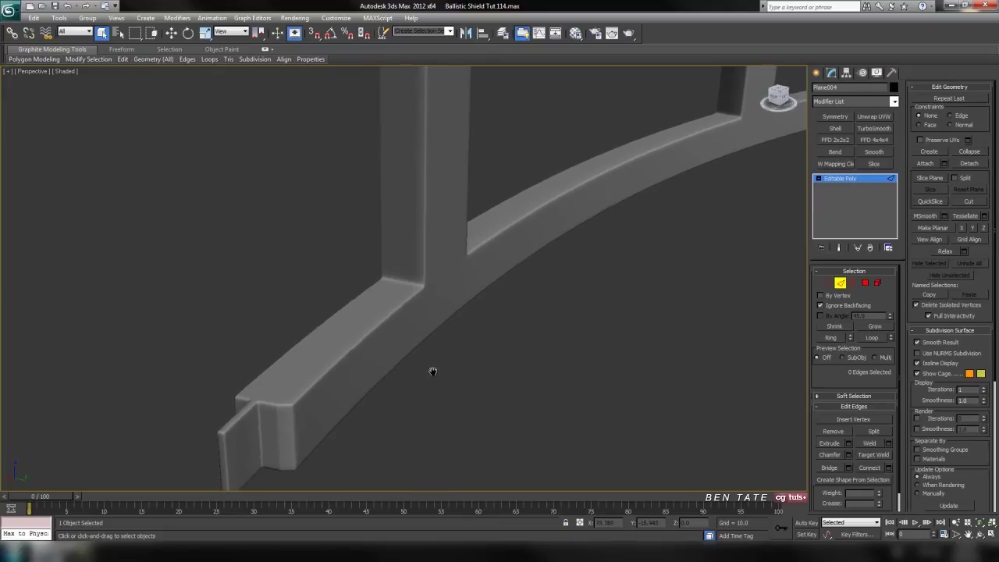
key("F4")
key("ctrl+a")
key("F4")
left_click(465, 431)
middle_click_drag(484, 414, 395, 275)
key("F4")
middle_click_drag(471, 466, 351, 352, "alt")
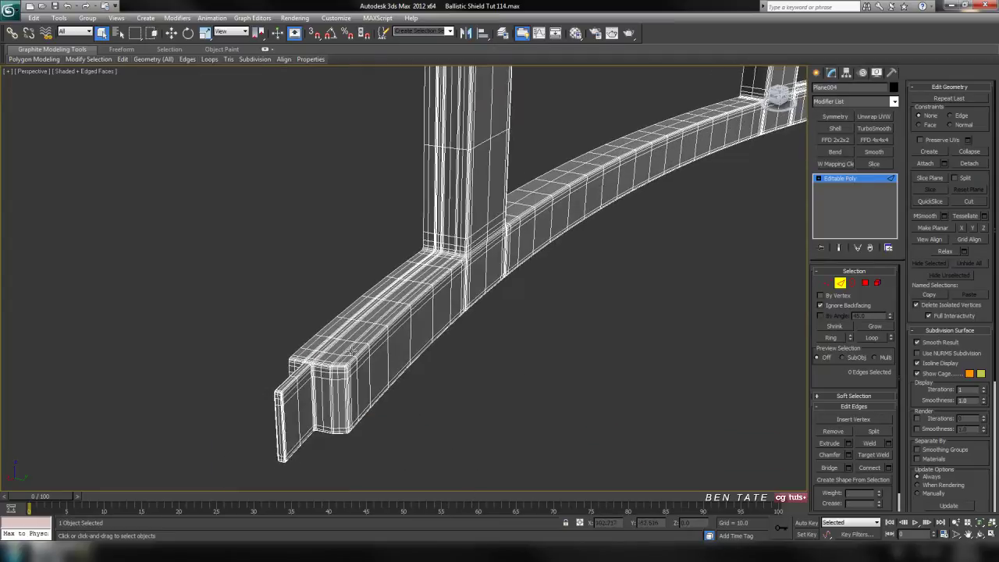
Select the lengthwise centre edges on the end tab and on the block either side of it, extend them to loops and remove them.
middle_click_drag(420, 428, 472, 407)
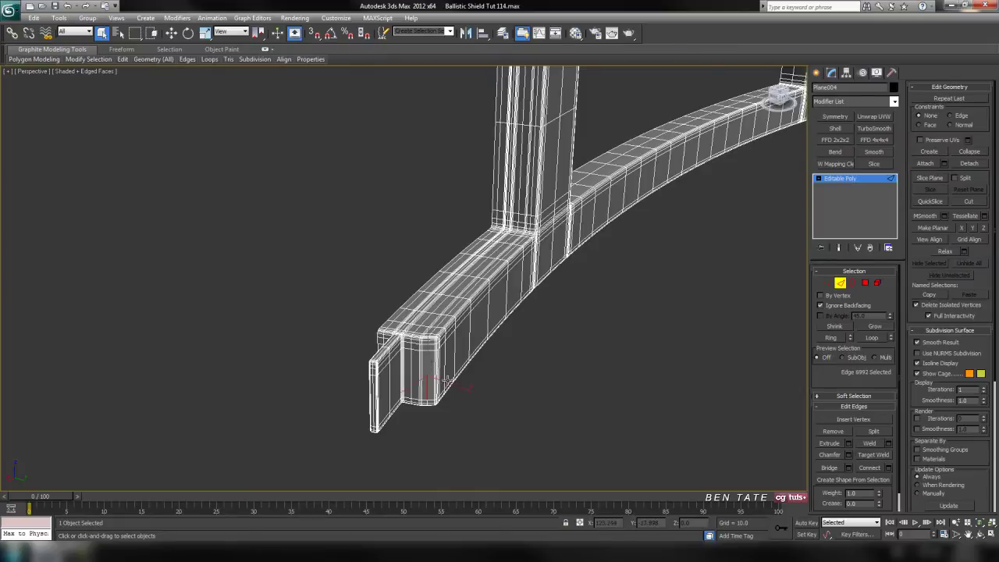
key("z")
scroll(464, 397, "down", 5)
middle_click_drag(428, 348, 473, 384, "alt")
middle_click_drag(473, 384, 539, 468)
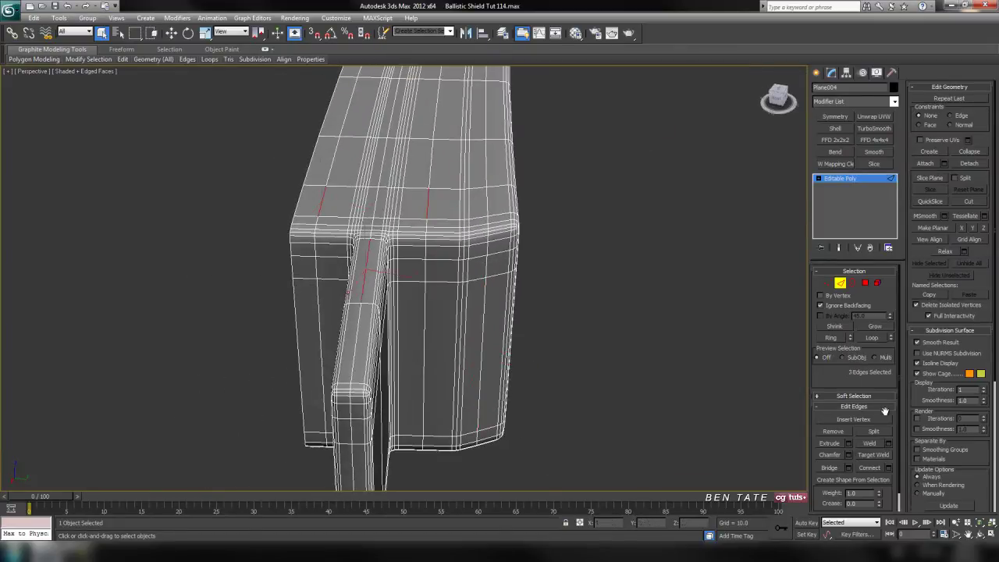
left_click(877, 339)
left_click(667, 352)
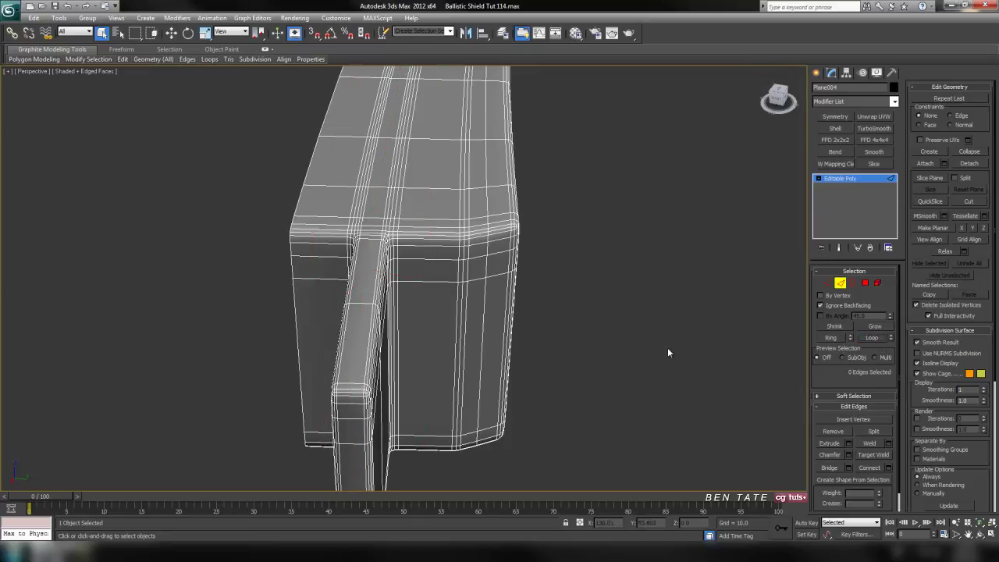
Inspect the frame from several sides in plain shading and with edges shown for further redundant loops.
key("F4")
middle_click_drag(625, 360, 578, 363)
scroll(544, 429, "down", 3)
mouse_move(542, 399)
middle_mouse_down("alt")
mouse_move(508, 395)
mouse_move(551, 411)
mouse_move(521, 390)
mouse_move(368, 390)
mouse_move(260, 344)
mouse_move(392, 338)
mouse_move(519, 351)
mouse_move(520, 292)
mouse_move(554, 149)
mouse_move(542, 174)
middle_mouse_up("alt")
scroll(261, 345, "up", 5)
key("F4")
scroll(532, 292, "down", 6)
middle_click_drag(533, 292, 429, 330, "alt")
middle_click_drag(344, 355, 435, 343)
scroll(435, 344, "up", 5)
middle_click_drag(350, 356, 524, 256)
Remove the three closely spaced vertical edge loops beside the upper rail's end block corner and compare the shading with and without edges.
key("z")
middle_click_drag(388, 350, 520, 346)
scroll(461, 341, "down", 6)
scroll(460, 349, "down", 4)
middle_click_drag(551, 272, 279, 299, "alt")
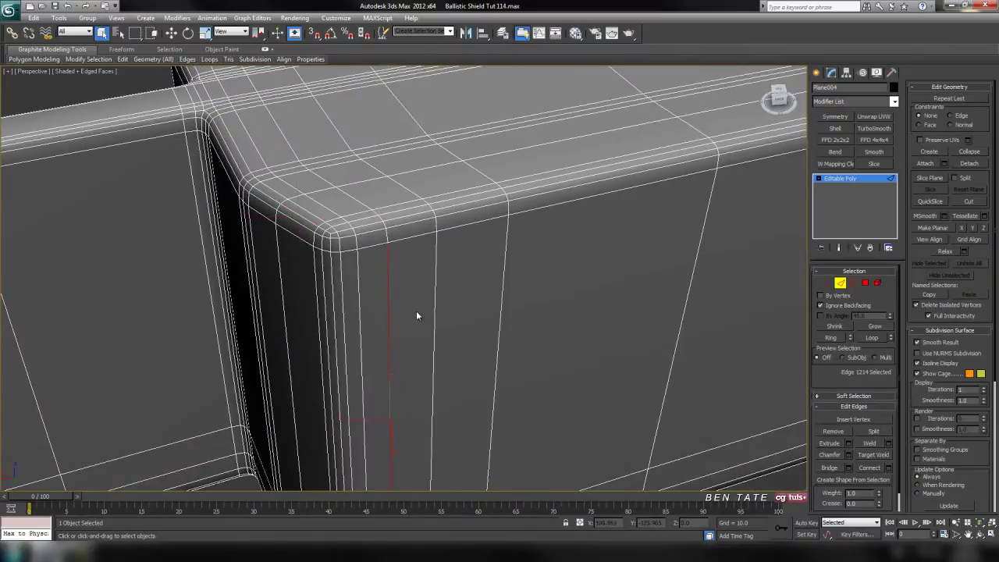
left_click(435, 295)
left_click(503, 281, "ctrl")
scroll(524, 320, "down", 5)
middle_click_drag(524, 319, 515, 390, "alt")
mouse_move(633, 361)
middle_mouse_down("alt")
mouse_move(546, 401)
mouse_move(547, 306)
mouse_move(540, 386)
mouse_move(535, 358)
middle_mouse_up("alt")
key("F4")
key("F4")
key("F4")
key("F4")
scroll(535, 362, "down", 6)
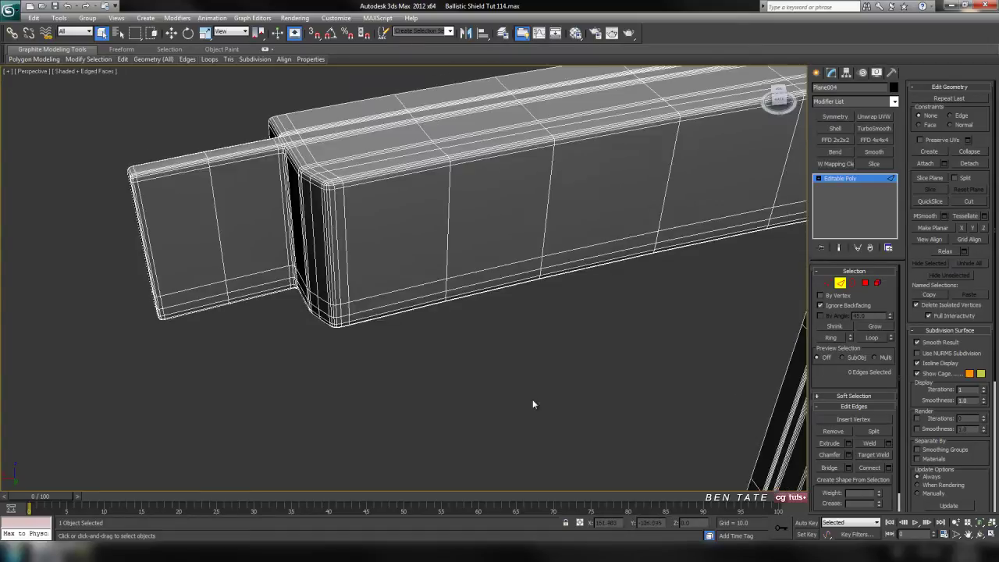
Remove the extra vertical edge loop beside the corner of the lower rail's end block at the same end of the frame.
scroll(497, 283, "up", 4)
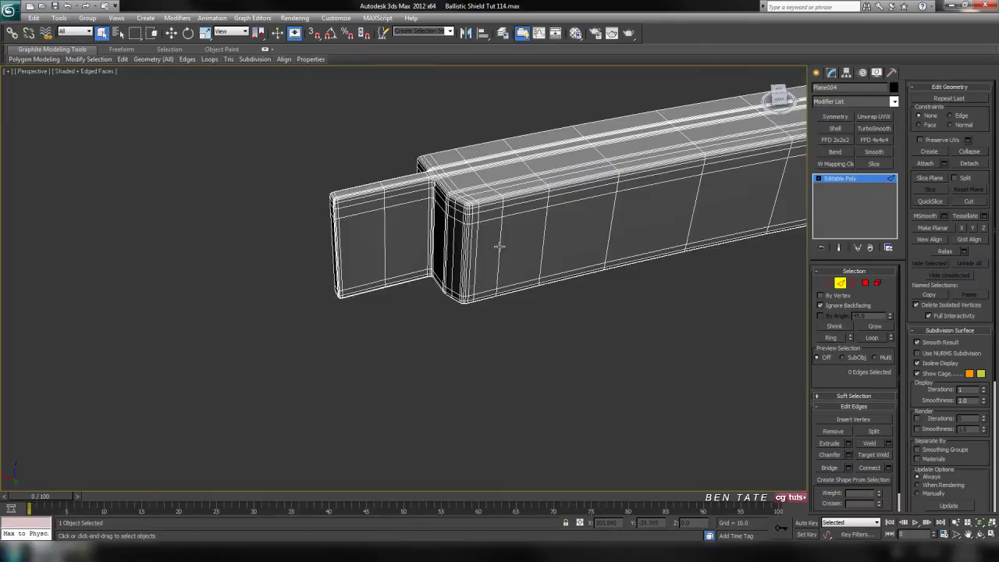
middle_click_drag(498, 248, 473, 265)
scroll(445, 290, "up", 4)
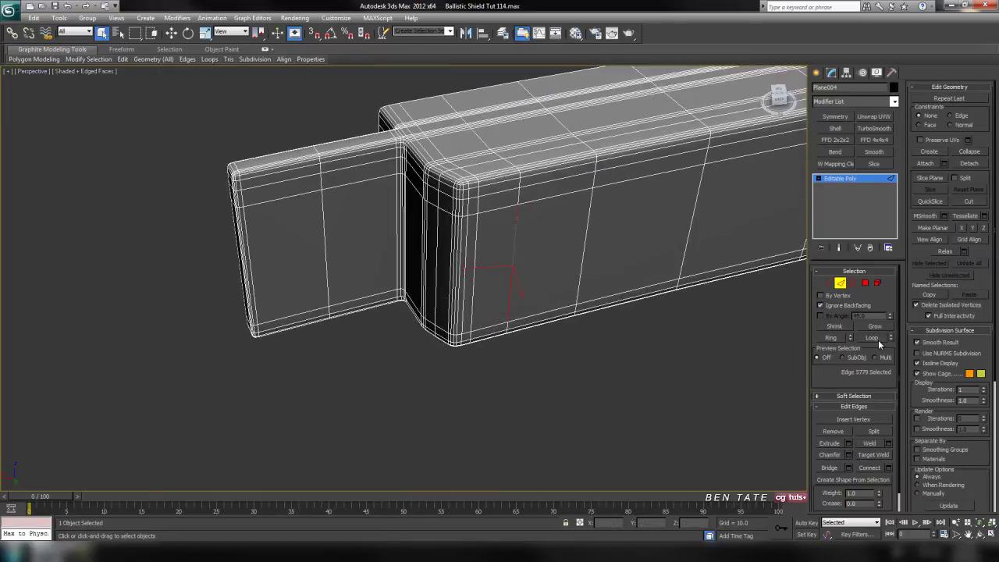
left_click(634, 406)
At the opposite end of the upper rail, select the extra vertical edge beside the block corner, extend it to a loop and remove it.
scroll(539, 427, "down", 8)
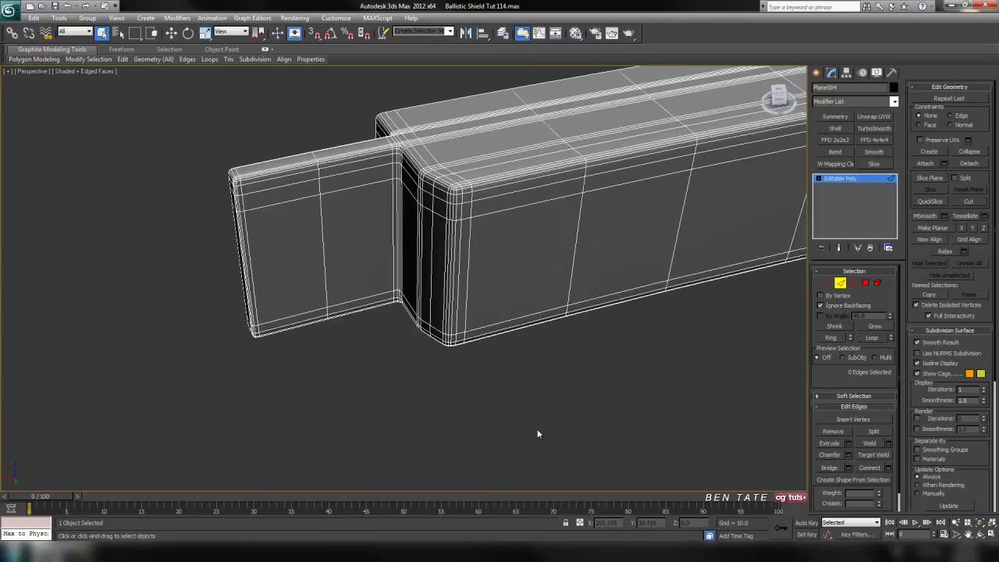
middle_click_drag(537, 426, 372, 464)
scroll(424, 272, "up", 4)
scroll(464, 199, "up", 3)
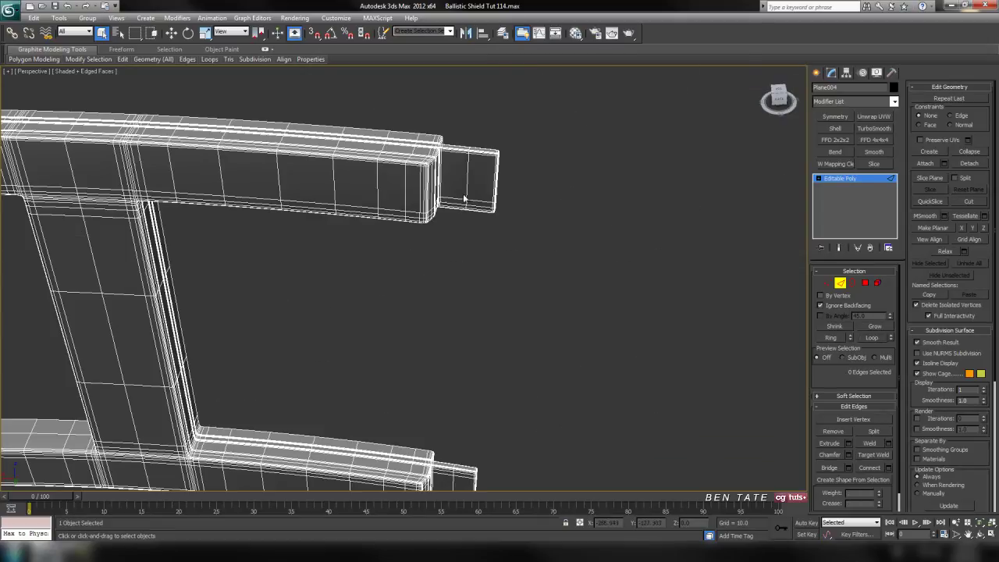
middle_click_drag(507, 295, 479, 333, "alt")
middle_click_drag(441, 267, 483, 322, "alt")
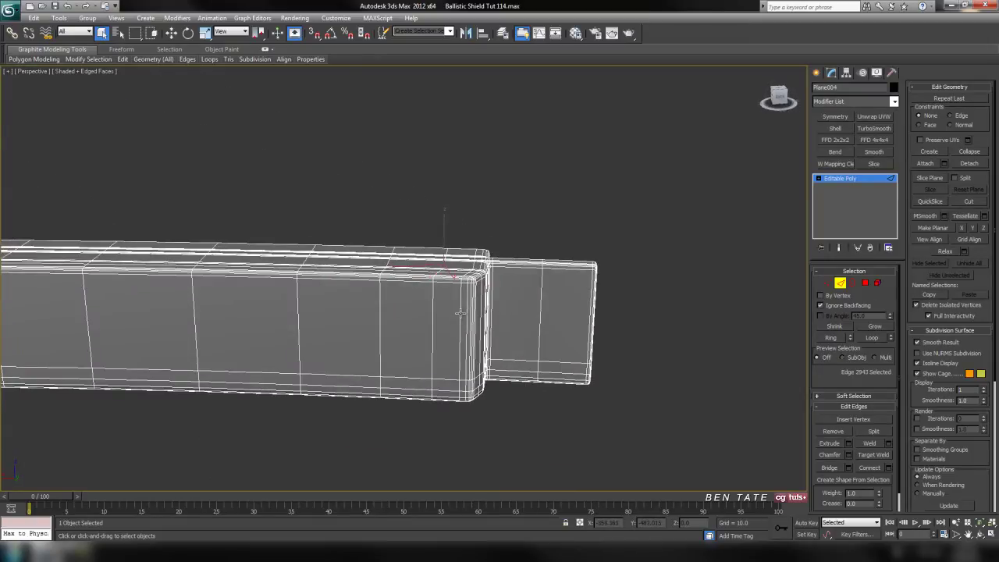
left_click(871, 337)
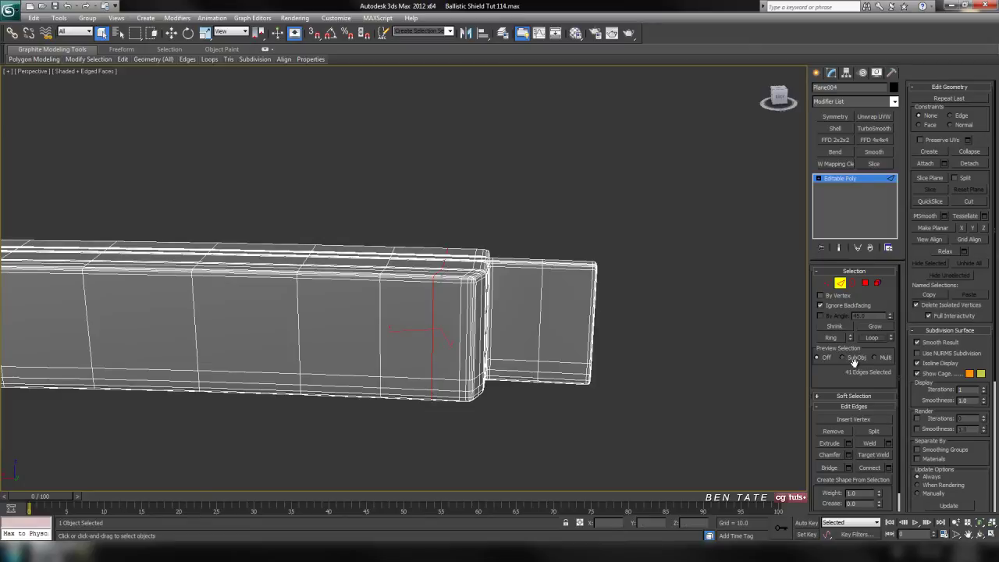
key("F4")
middle_click_drag(632, 370, 457, 417, "alt")
Remove the matching vertical edge loop beside the lower rail's end block corner and check the shaded result.
key("z")
mouse_move(497, 449)
middle_mouse_down("alt")
mouse_move(457, 451)
mouse_move(470, 455)
mouse_move(434, 437)
mouse_move(555, 463)
middle_mouse_up("alt")
key("F4")
scroll(441, 356, "up", 5)
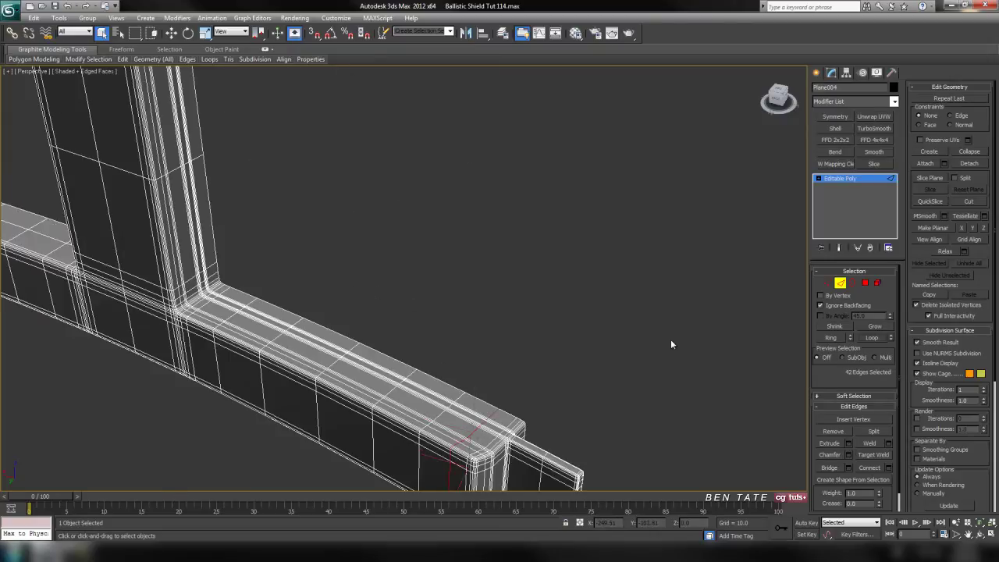
key("F4")
middle_click_drag(608, 369, 604, 326)
key("F4")
Select a horizontal edge near the top of the lower rail's side face and examine its path around the end block.
scroll(554, 370, "up", 5)
mouse_move(554, 370)
middle_mouse_down("alt")
mouse_move(578, 355)
mouse_move(517, 354)
mouse_move(549, 346)
mouse_move(560, 277)
mouse_move(573, 382)
mouse_move(462, 331)
middle_mouse_up("alt")
scroll(515, 353, "down", 2)
scroll(553, 375, "down", 2)
left_click(409, 290)
key("z")
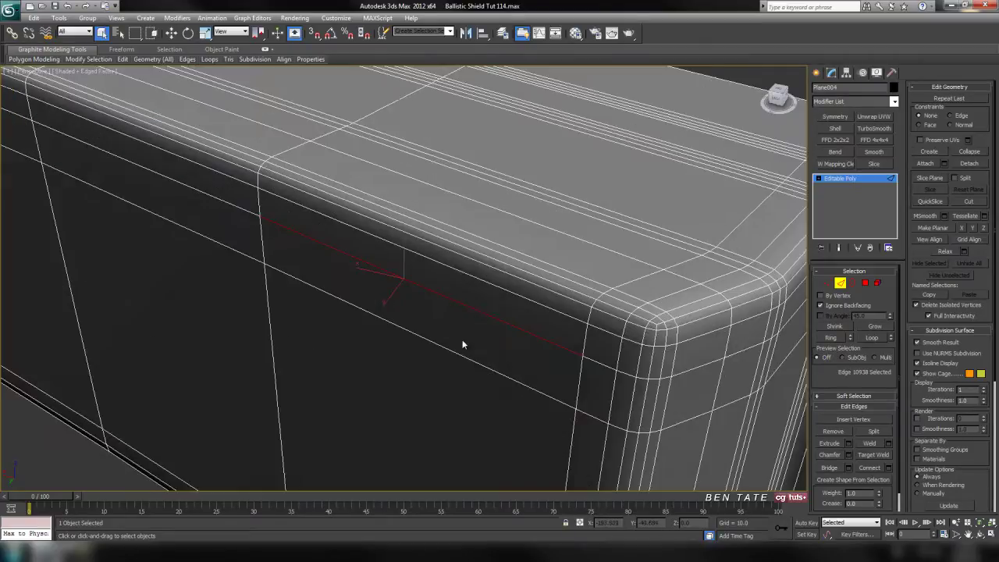
mouse_move(582, 379)
middle_mouse_down("alt")
mouse_move(461, 357)
mouse_move(573, 403)
mouse_move(487, 374)
mouse_move(544, 375)
mouse_move(555, 364)
mouse_move(570, 374)
middle_mouse_up("alt")
scroll(508, 376, "down", 5)
scroll(569, 374, "up", 4)
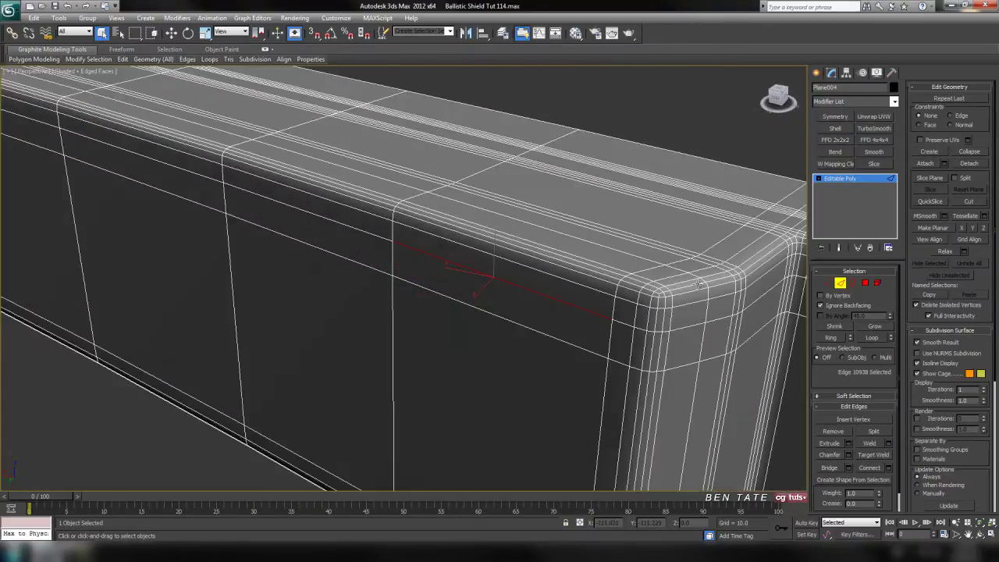
middle_click_drag(663, 292, 546, 108)
middle_click_drag(535, 276, 564, 304)
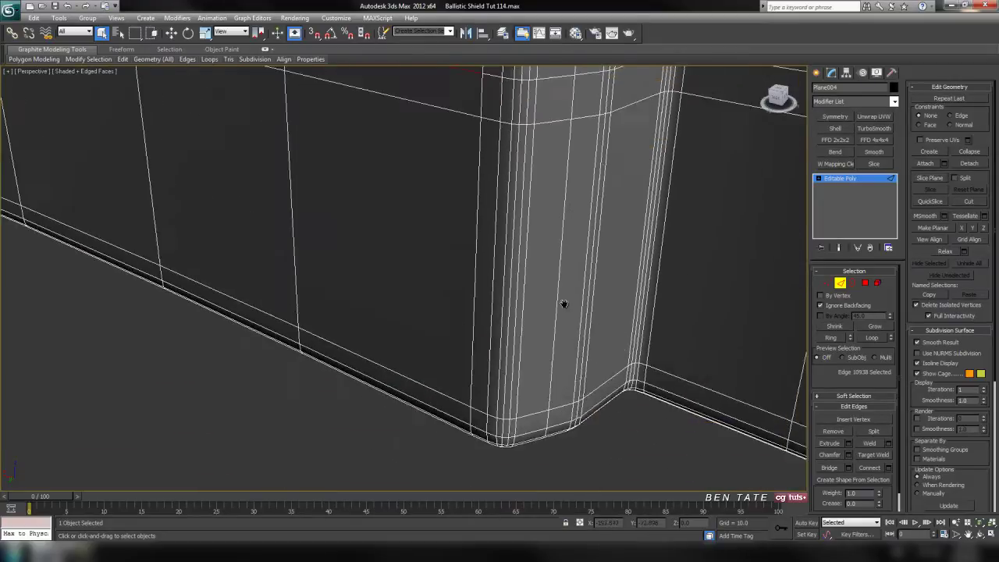
Examine the shaded corners where the post meets the lower rail.
scroll(563, 322, "down", 5)
scroll(562, 335, "down", 3)
middle_click_drag(500, 300, 714, 433)
scroll(500, 320, "down", 3)
middle_click_drag(466, 292, 546, 361)
scroll(525, 357, "up", 5)
mouse_move(629, 432)
middle_mouse_down()
mouse_move(489, 296)
mouse_move(631, 324)
middle_mouse_up()
key("F4")
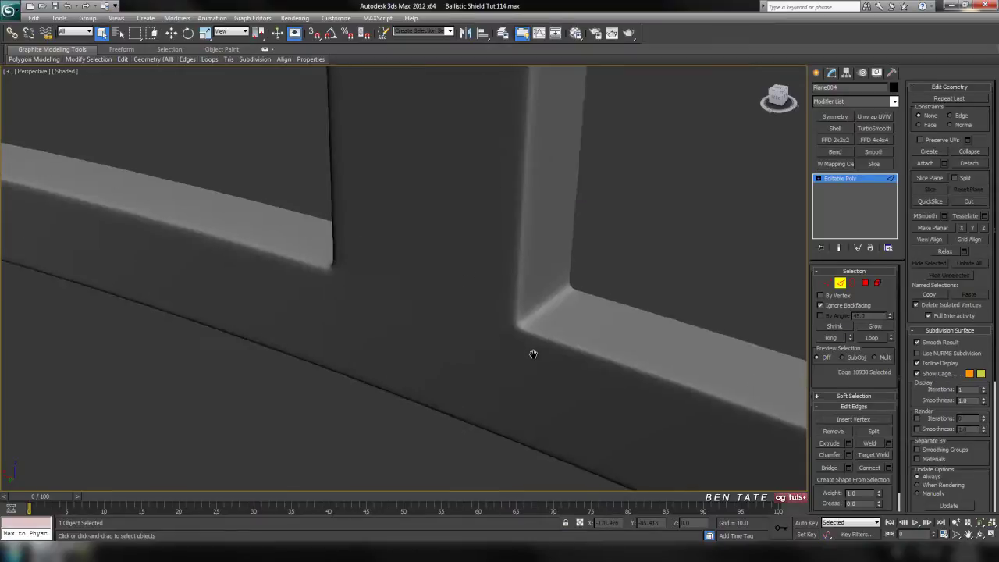
Examine the optimised frame's shading and edge layout as a whole, leaving edge editing.
scroll(538, 367, "down", 5)
scroll(484, 367, "down", 5)
scroll(551, 341, "up", 5)
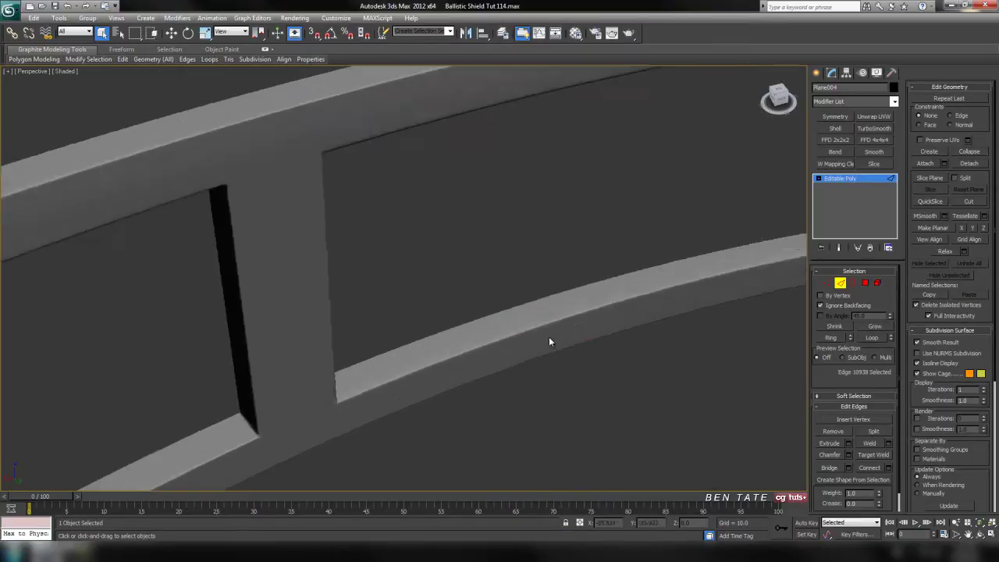
middle_click_drag(551, 341, 621, 353, "alt")
middle_click_drag(709, 341, 573, 357, "alt")
scroll(527, 384, "down", 5)
scroll(518, 339, "up", 5)
scroll(557, 353, "down", 3)
left_click(840, 284)
middle_click_drag(622, 317, 613, 333, "alt")
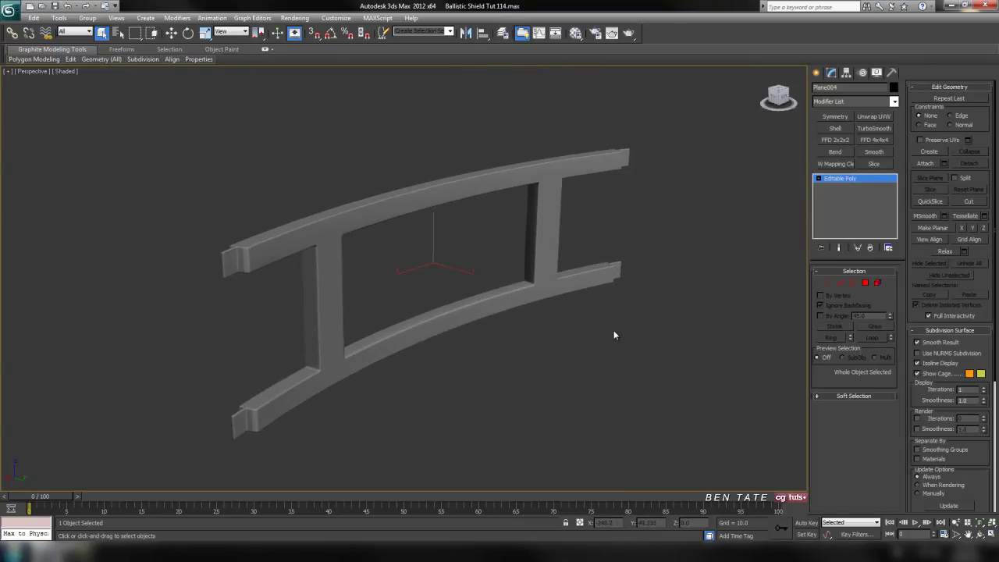
key("F4")
key("F4")
Unhide all the shield's objects and display edged faces.
right_click(569, 368)
left_click(602, 324)
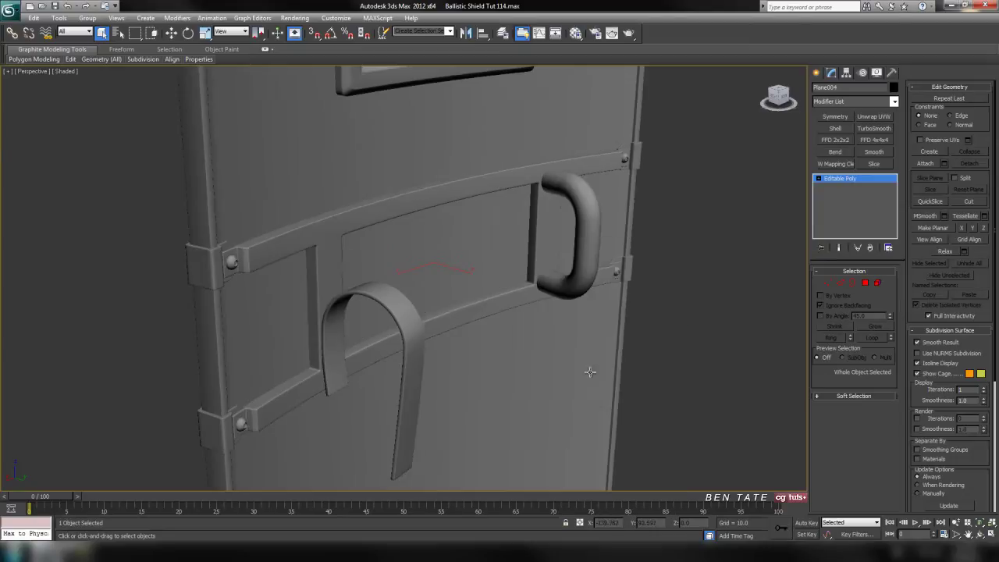
middle_click_drag(580, 374, 607, 397, "alt")
key("F4")
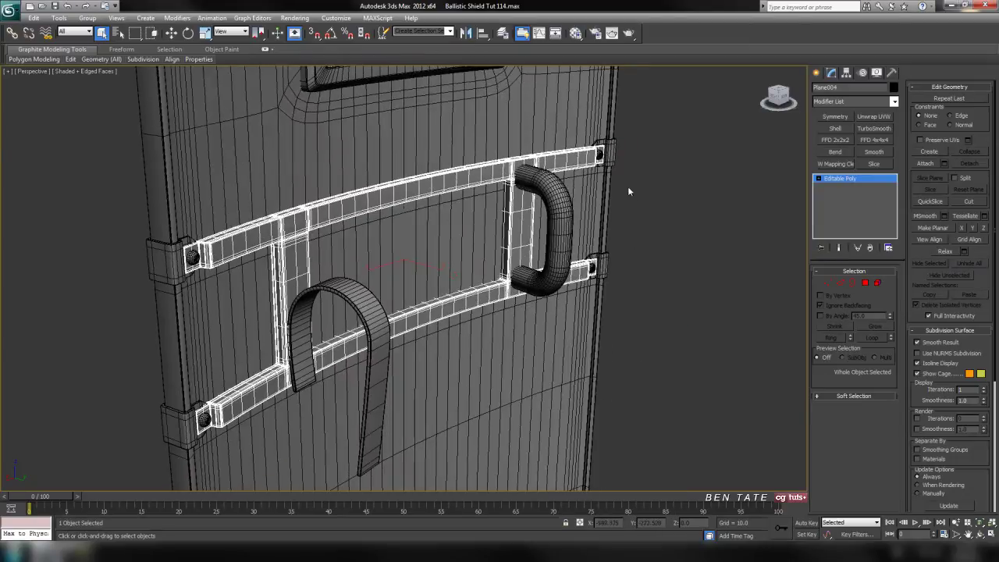
Select the bracket clip at the far end of the upper rail and hide all unselected objects.
left_click(613, 156)
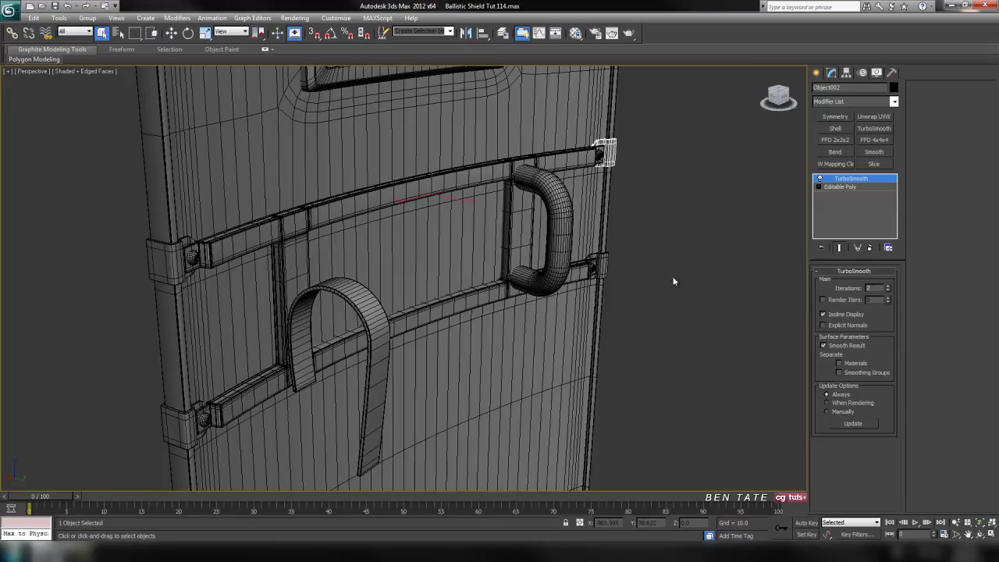
key("z")
middle_click_drag(687, 282, 665, 302, "alt")
right_click(603, 298)
left_click(645, 256)
scroll(624, 310, "down", 2)
scroll(637, 318, "up", 2)
Turn off Isoline Display in the bracket's TurboSmooth and convert the bracket to an Editable Poly.
left_click(823, 314)
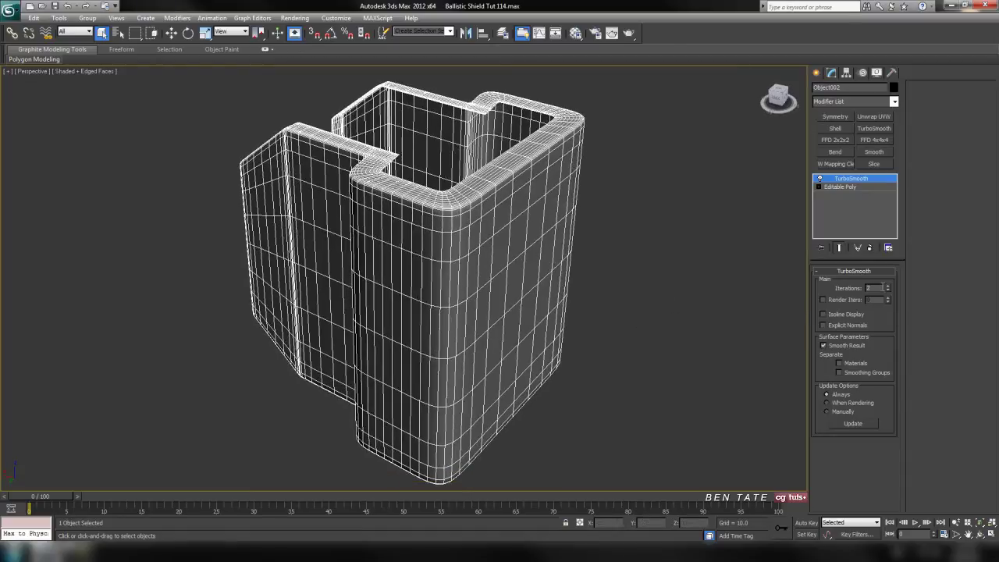
right_click(572, 175)
mouse_move(641, 267)
left_click(702, 281)
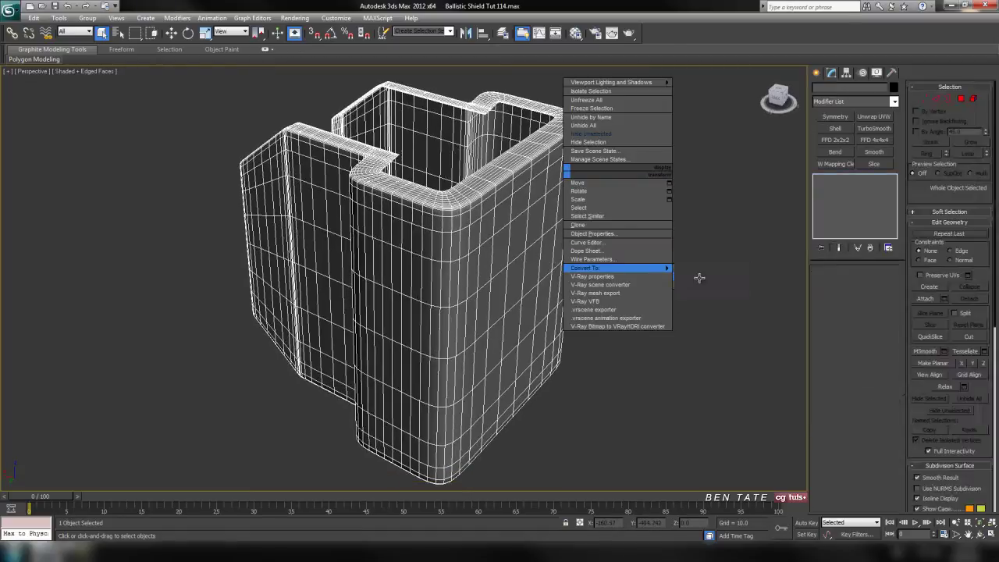
In edge mode, select the nine parallel lengthwise edges across one segment of the bracket's top rim and extend them to loops.
left_click(839, 283)
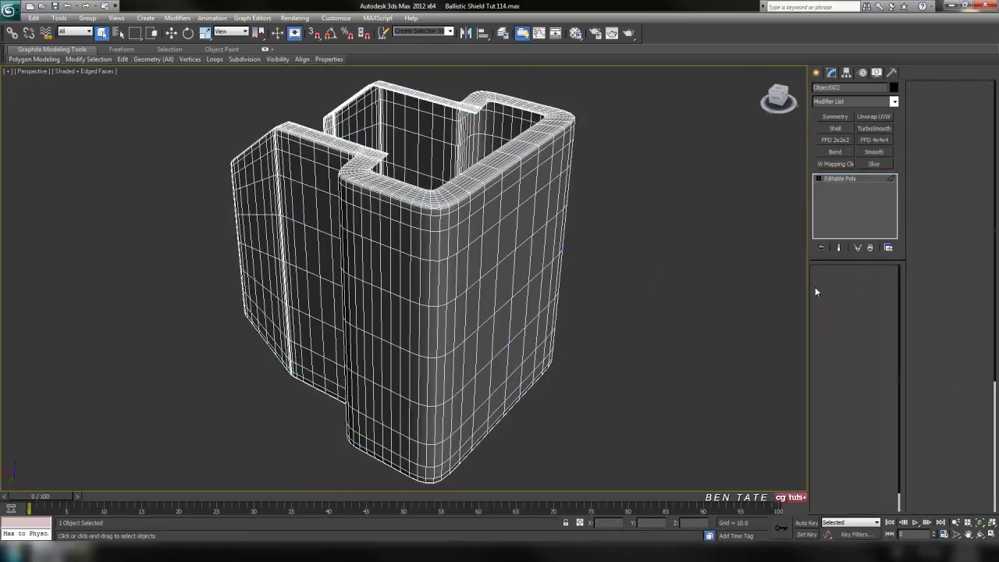
middle_click_drag(650, 265, 633, 270, "alt")
left_click(481, 198)
key("z")
scroll(531, 252, "down", 5)
middle_click_drag(532, 252, 536, 295, "alt")
scroll(521, 289, "down", 3)
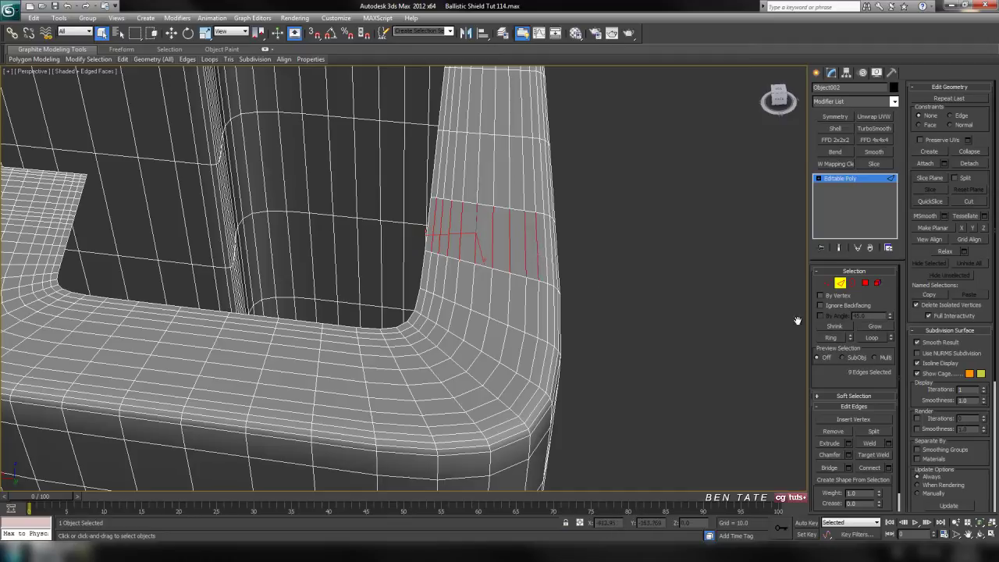
left_click(871, 337)
scroll(603, 338, "down", 6)
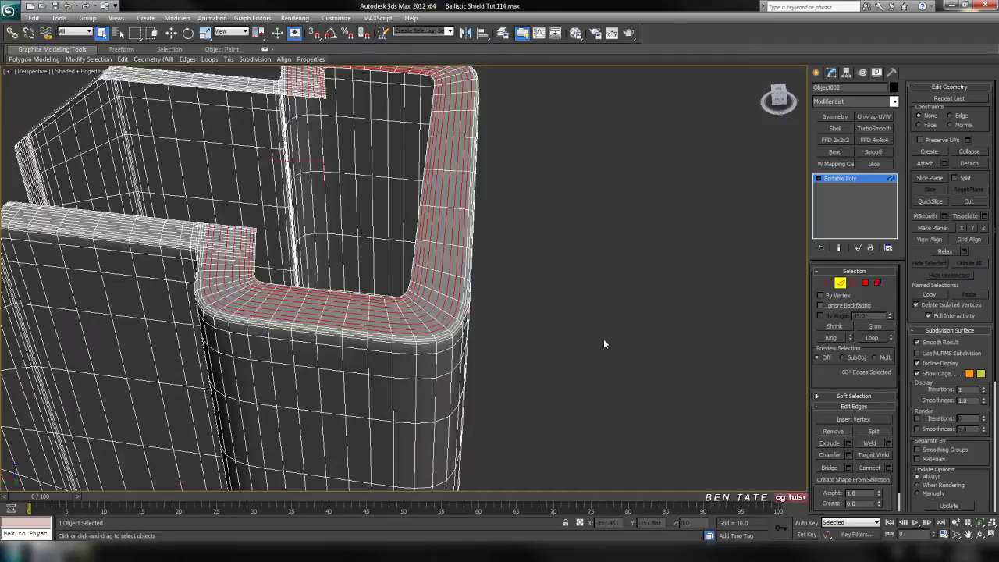
Add the matching lengthwise edges on the bracket's bottom rim, extend them to loops, and remove the top and bottom loops.
scroll(484, 309, "up", 5)
middle_click_drag(461, 291, 538, 292, "alt")
scroll(562, 349, "down", 5)
middle_click_drag(558, 390, 488, 250)
scroll(478, 282, "up", 5)
middle_click_drag(529, 332, 462, 291, "alt")
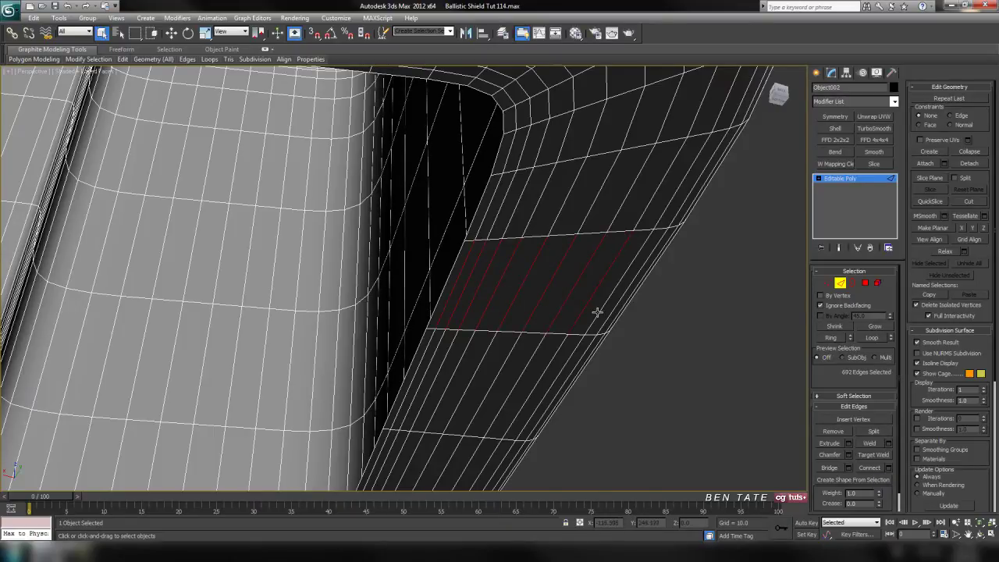
mouse_move(624, 345)
middle_mouse_down("alt")
mouse_move(593, 336)
mouse_move(610, 353)
middle_mouse_up("alt")
left_click(872, 338)
scroll(696, 353, "down", 9)
middle_click_drag(591, 319, 574, 382, "alt")
scroll(574, 382, "up", 5)
scroll(573, 386, "down", 5)
key("F4")
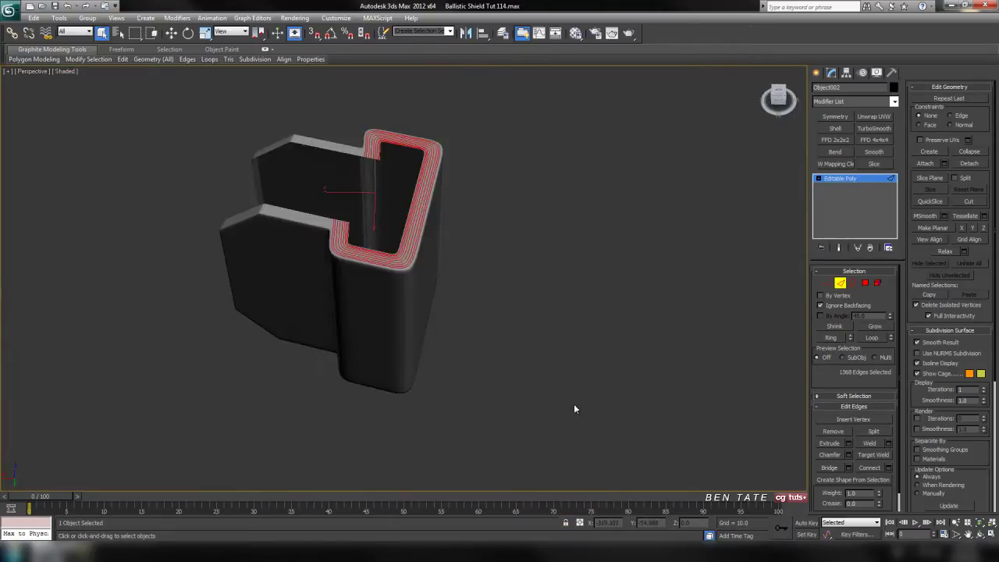
left_click(575, 406)
middle_click_drag(574, 406, 586, 375, "alt")
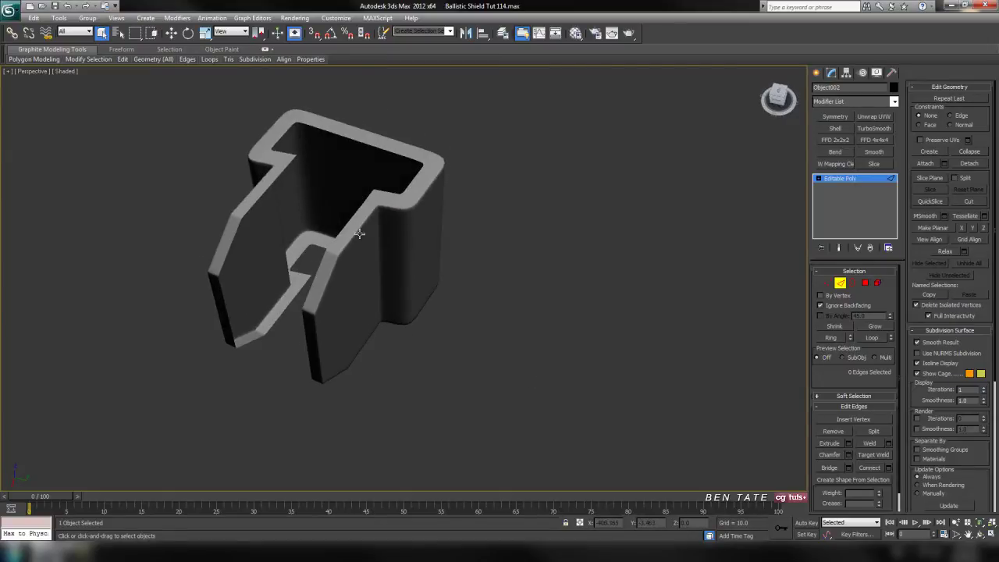
Select the eight parallel lengthwise edges across one side arm's top face, extend them to loops and remove them with their vertices.
key("F4")
scroll(366, 289, "up", 10)
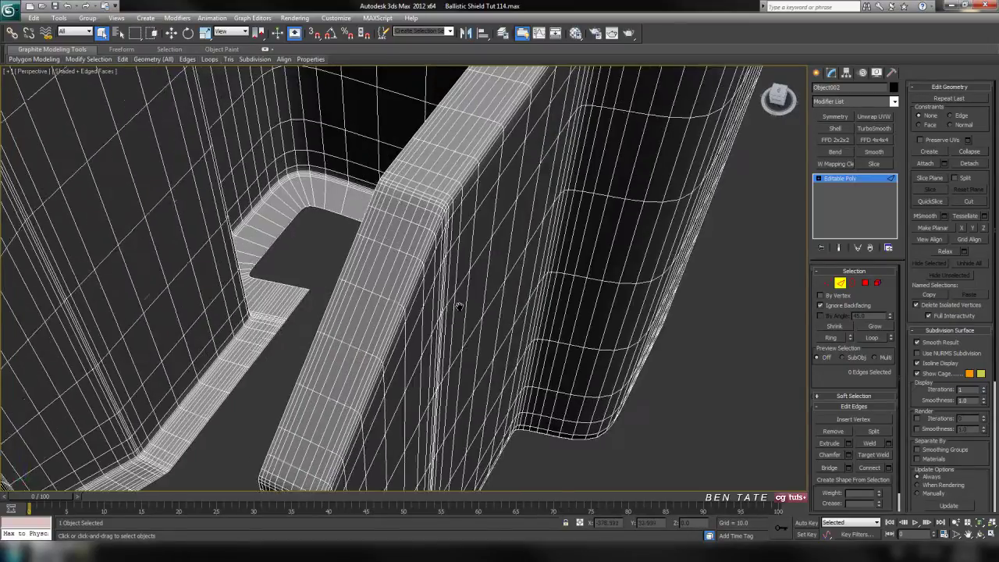
scroll(451, 406, "up", 2)
scroll(526, 221, "up", 4)
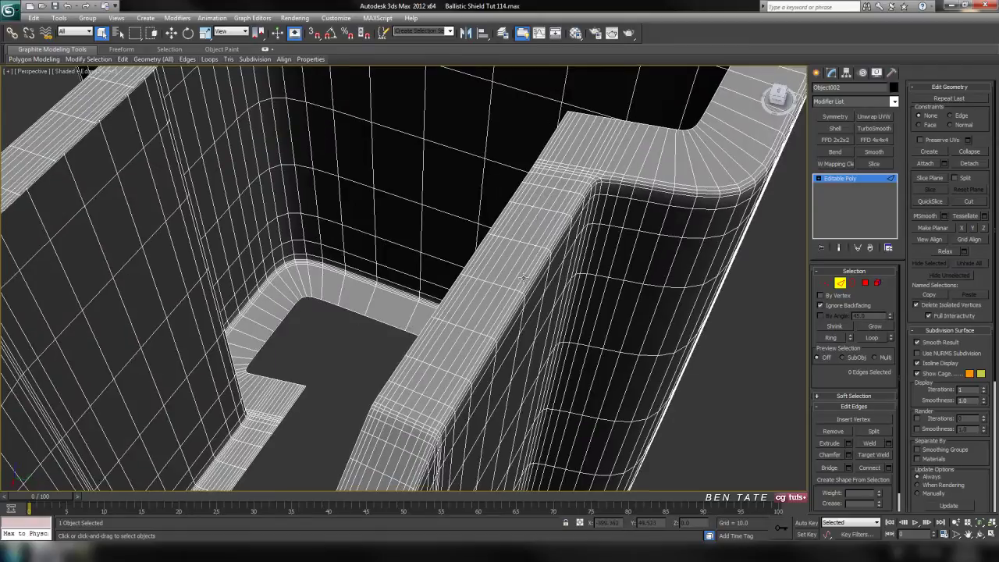
middle_click_drag(545, 297, 442, 271)
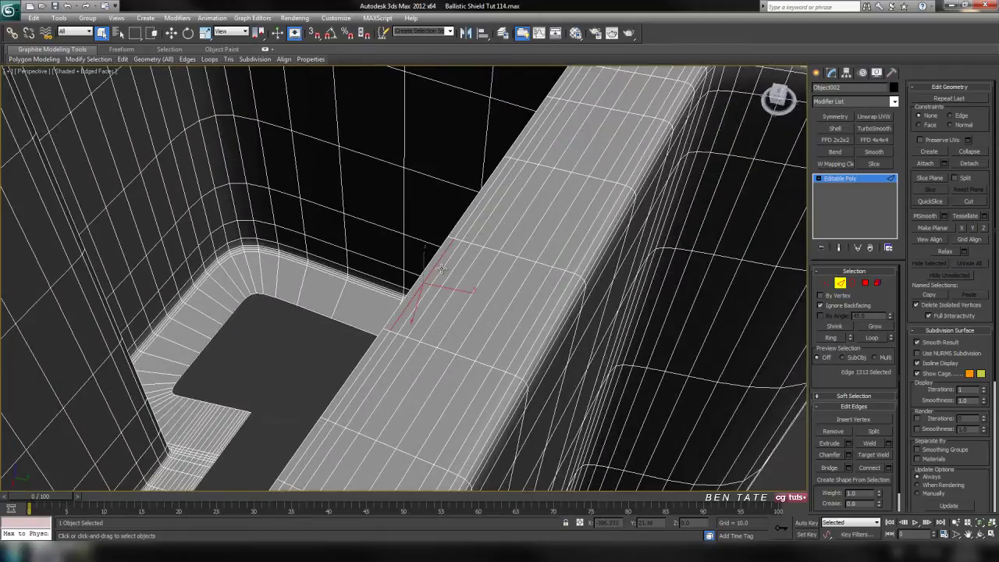
left_click(478, 287, "ctrl")
left_click(493, 295, "ctrl")
left_click(514, 301, "ctrl")
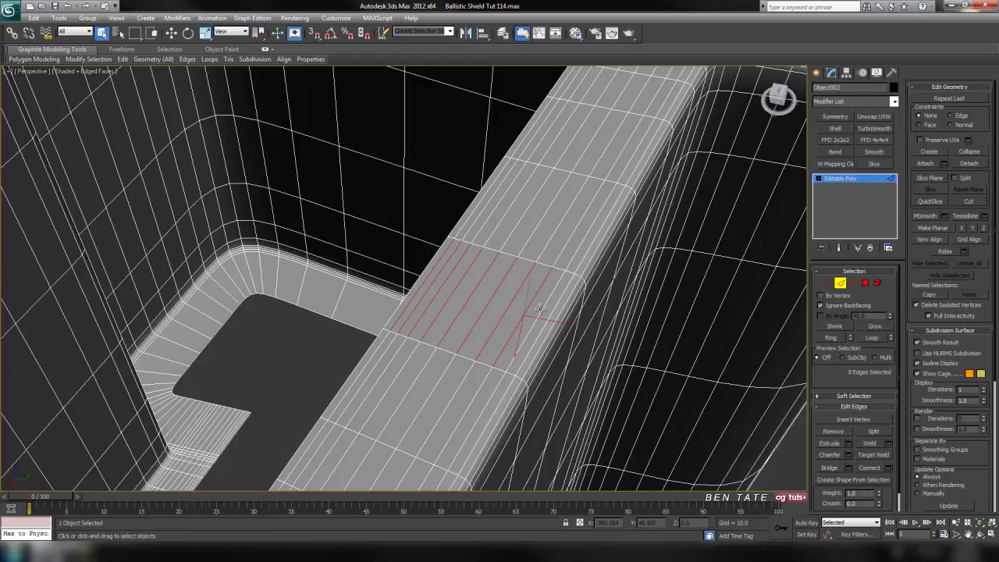
scroll(547, 319, "down", 5)
left_click(878, 339)
middle_click_drag(484, 305, 395, 301, "alt")
key("ctrl+BackSpace")
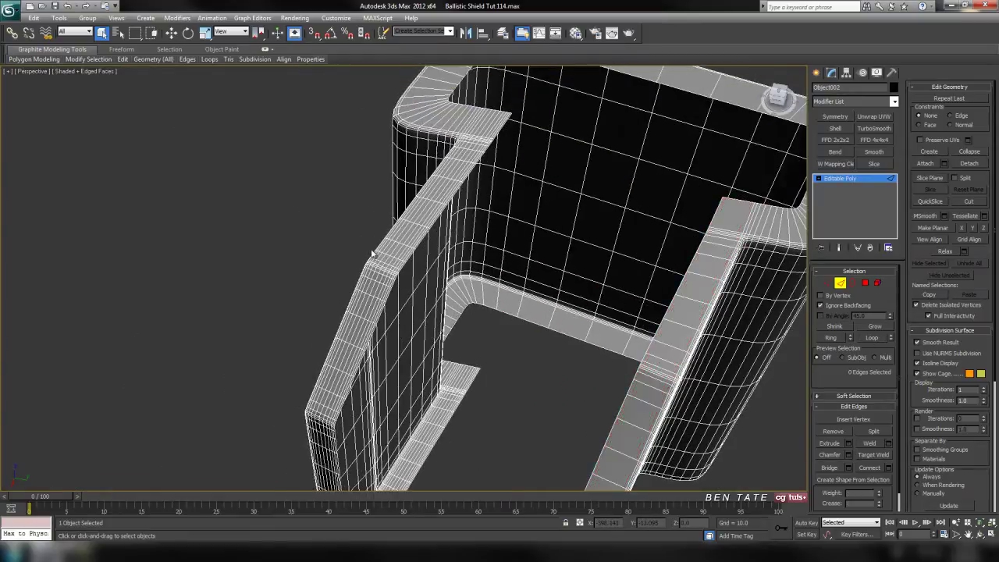
Select the eight lengthwise edges on the opposite arm's top face, extend them to loops and remove them with their vertices.
middle_click_drag(370, 248, 452, 266, "alt")
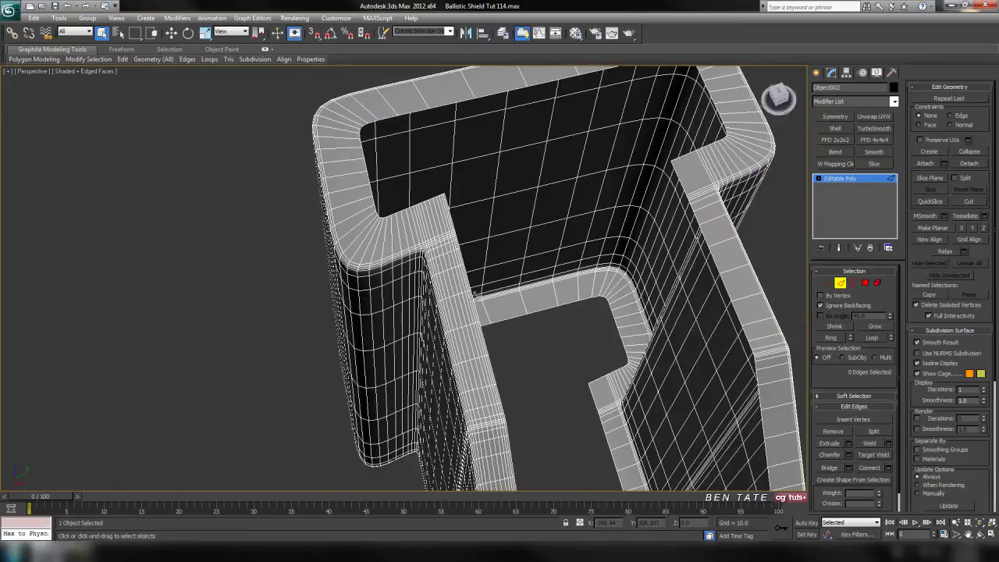
left_click(473, 300)
key("s")
scroll(483, 327, "up", 5)
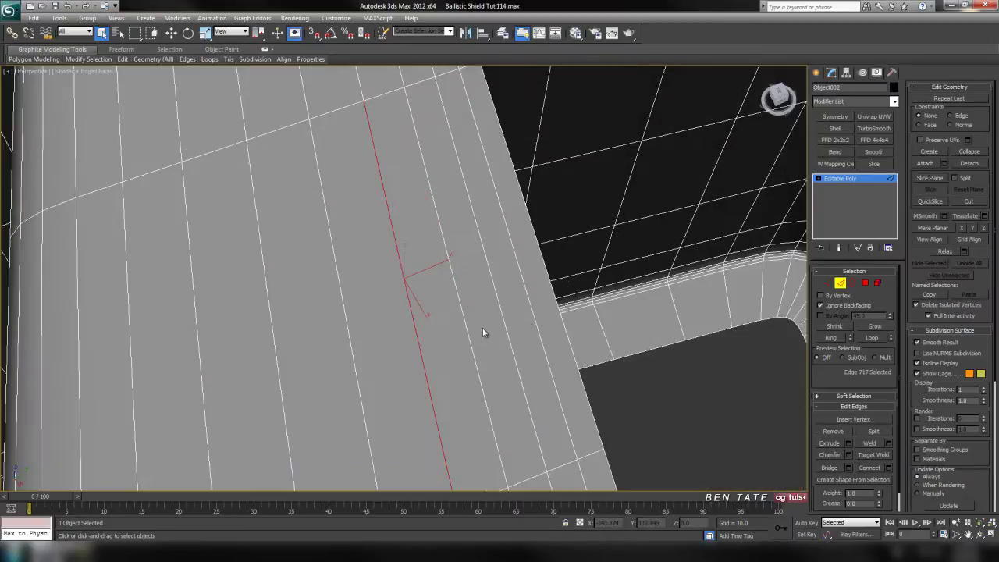
scroll(481, 325, "down", 2)
left_click(459, 316)
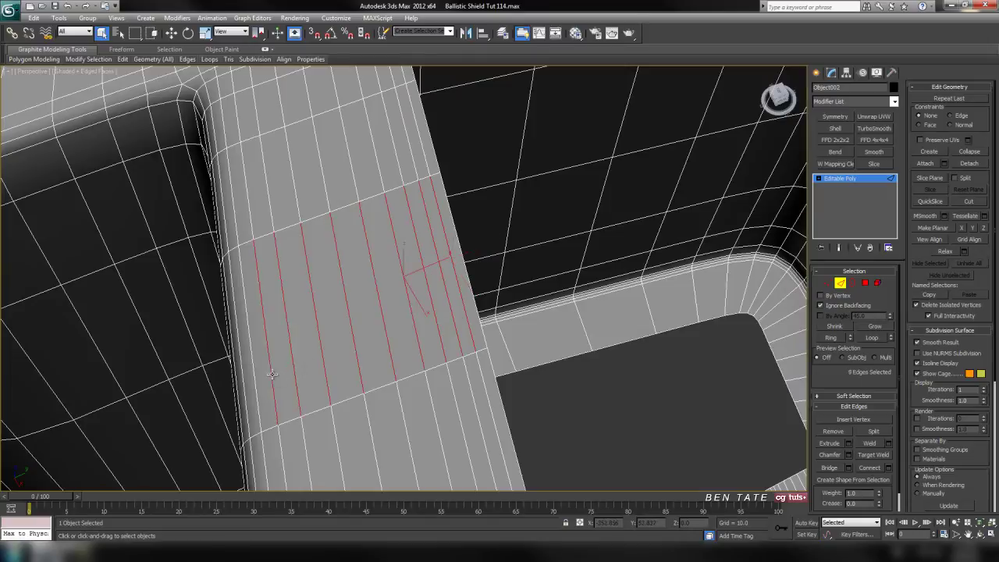
left_click(865, 338)
key("ctrl+BackSpace")
Select six horizontal edges down the bracket's outer wall, skipping the middle one, extend them to loops and remove them.
scroll(589, 308, "down", 3)
middle_click_drag(563, 327, 420, 270, "alt")
scroll(500, 238, "down", 3)
scroll(422, 256, "up", 5)
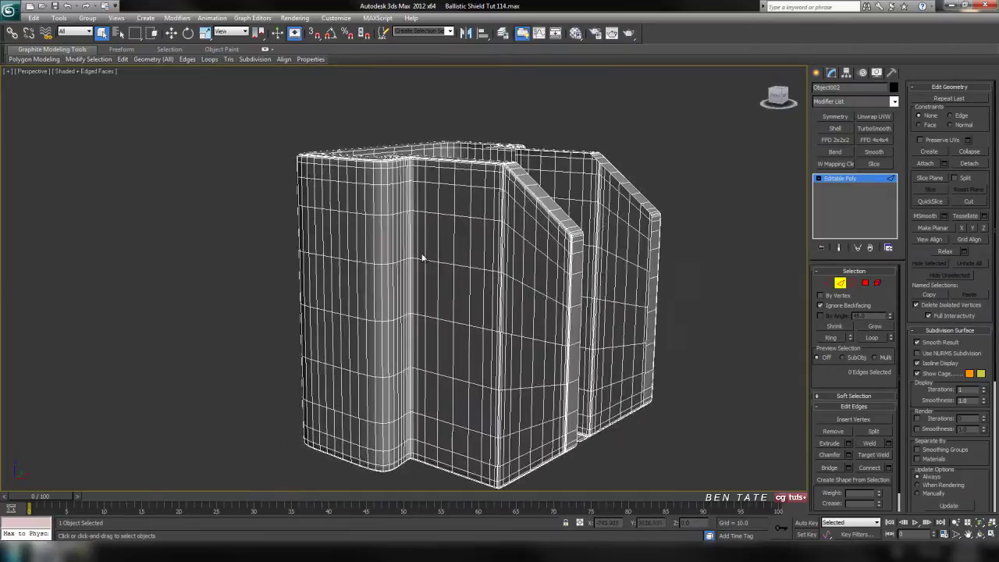
left_click(380, 133)
left_click(377, 175, "ctrl")
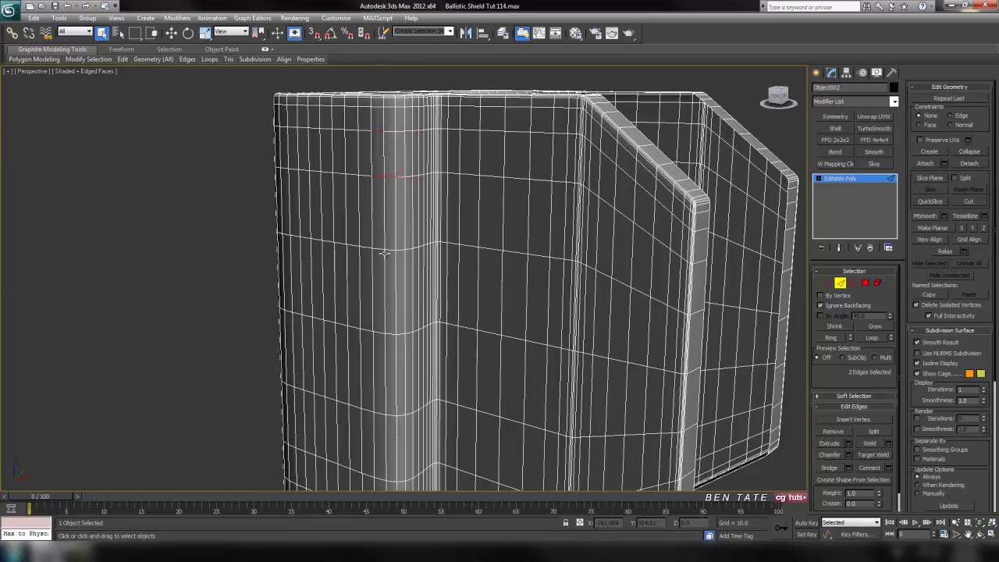
left_click(375, 247, "ctrl")
middle_click_drag(374, 248, 393, 263, "alt")
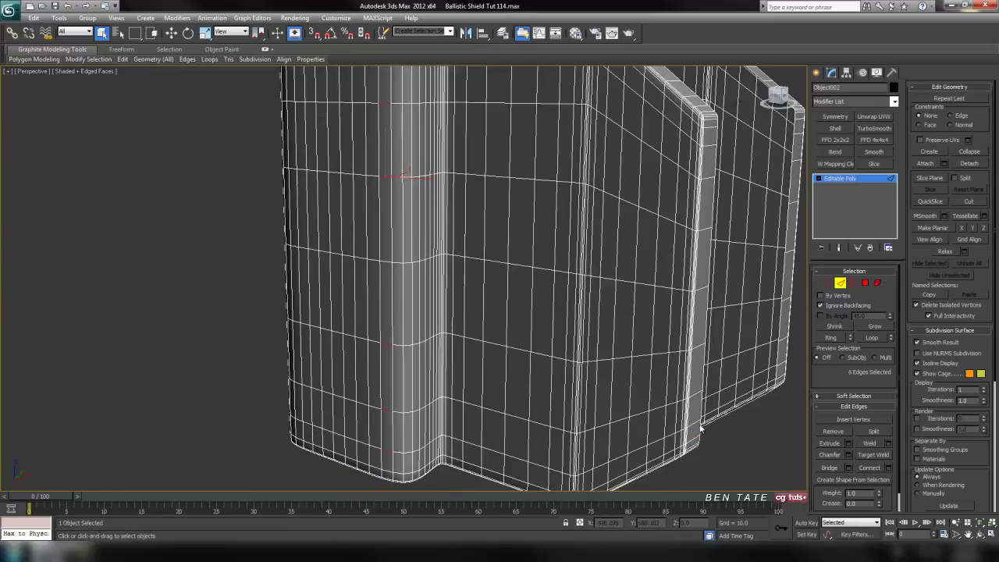
left_click(887, 341)
scroll(663, 350, "down", 6)
mouse_move(638, 351)
middle_mouse_down("alt")
mouse_move(647, 359)
mouse_move(591, 317)
mouse_move(677, 290)
mouse_move(771, 333)
mouse_move(787, 296)
mouse_move(713, 339)
mouse_move(613, 337)
middle_mouse_up("alt")
key("F4")
key("F4")
Select an edge along the top rim's outer bevel and extend it to a loop to examine its path around the bracket.
scroll(585, 341, "up", 10)
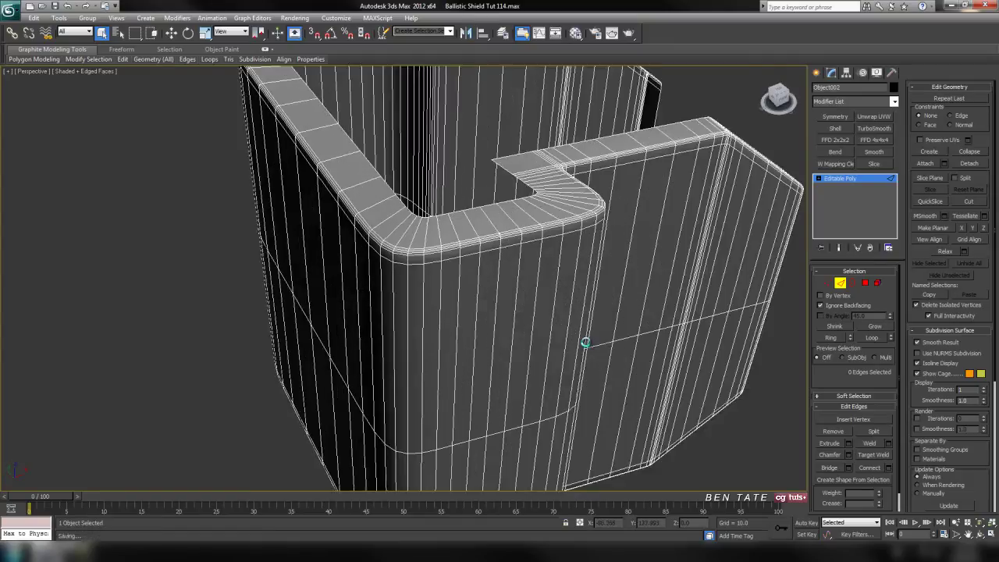
scroll(564, 355, "up", 8)
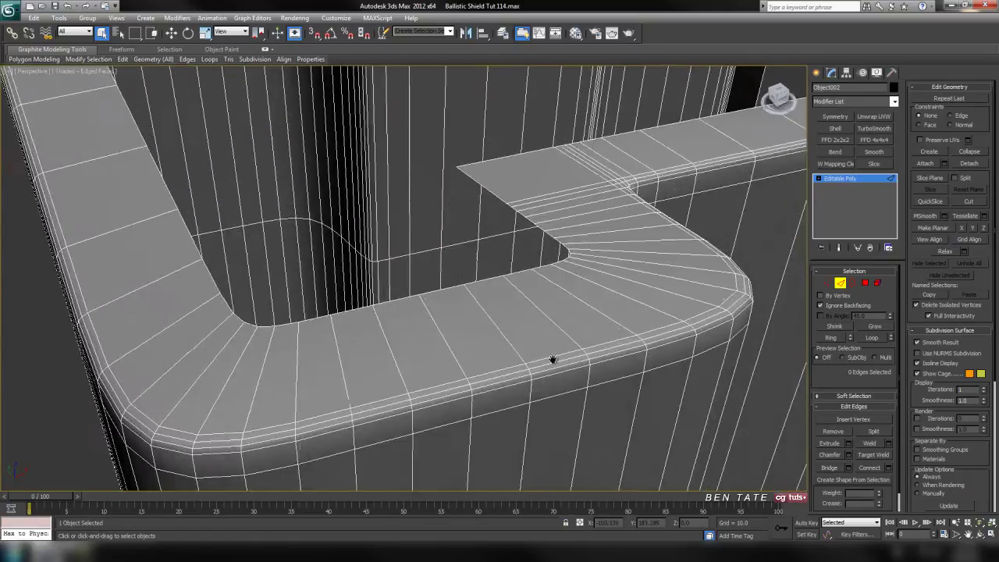
left_click(420, 247)
key("z")
middle_click_drag(429, 268, 499, 361, "alt")
scroll(380, 324, "down", 3)
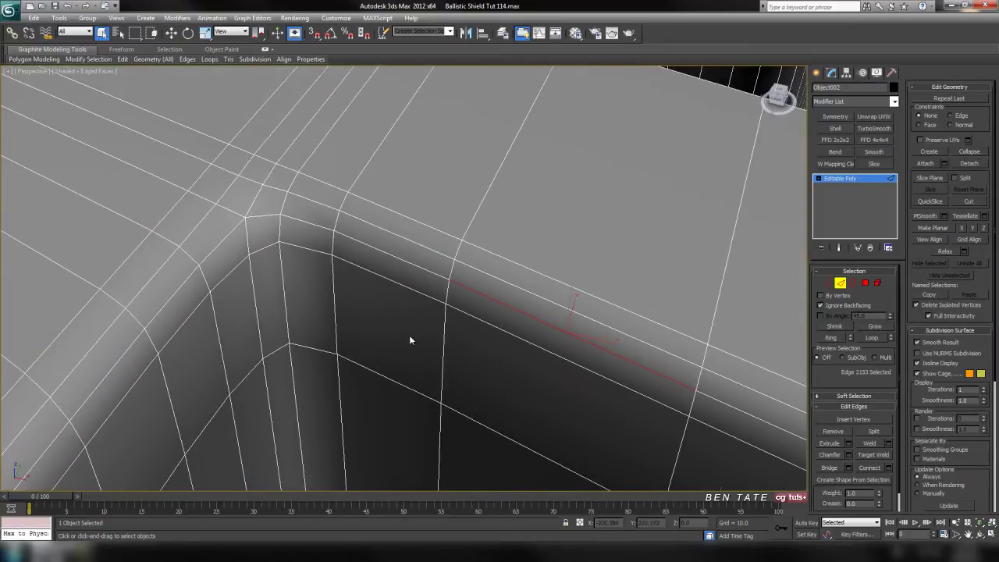
middle_click_drag(409, 335, 486, 316)
left_click(324, 196)
left_click(310, 206, "ctrl")
scroll(429, 286, "down", 3)
left_click(873, 338)
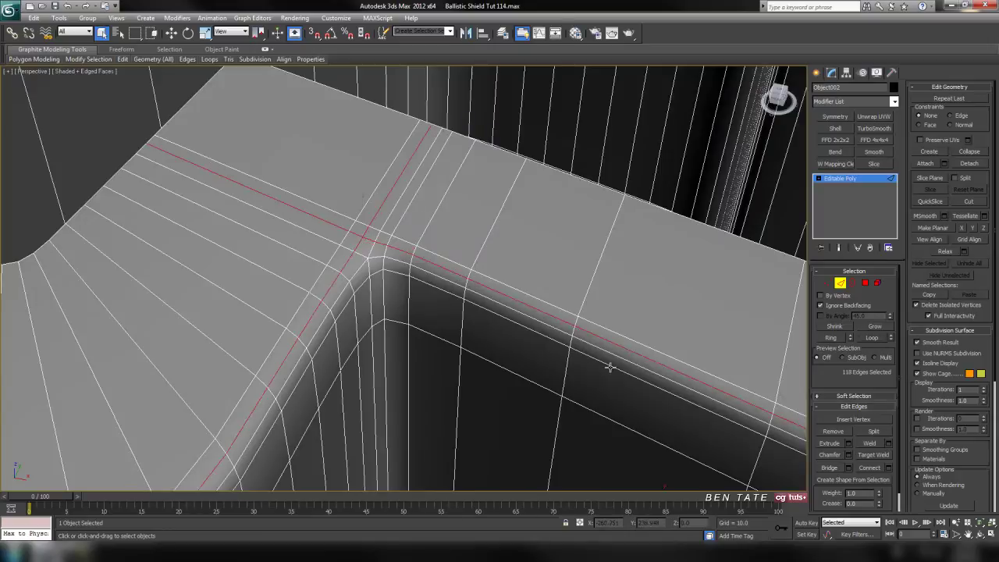
Clear the edge selection, examine the shaded top rim and its corners, and pick out the outer bevel's edge loop.
scroll(609, 368, "down", 6)
mouse_move(609, 368)
middle_mouse_down("alt")
mouse_move(591, 351)
mouse_move(593, 364)
middle_mouse_up("alt")
key("F4")
key("ctrl+d")
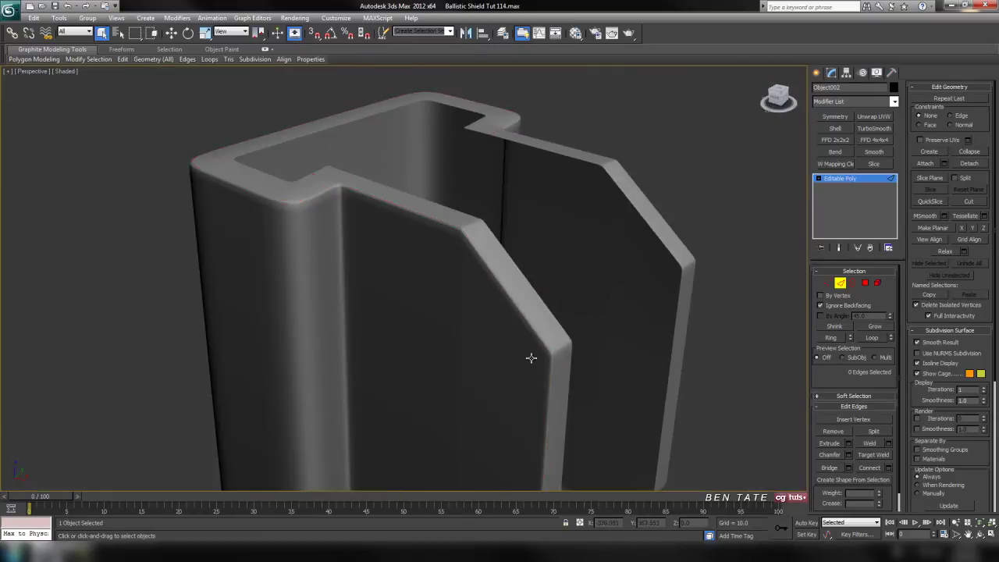
scroll(531, 358, "down", 5)
middle_click_drag(566, 359, 589, 371, "alt")
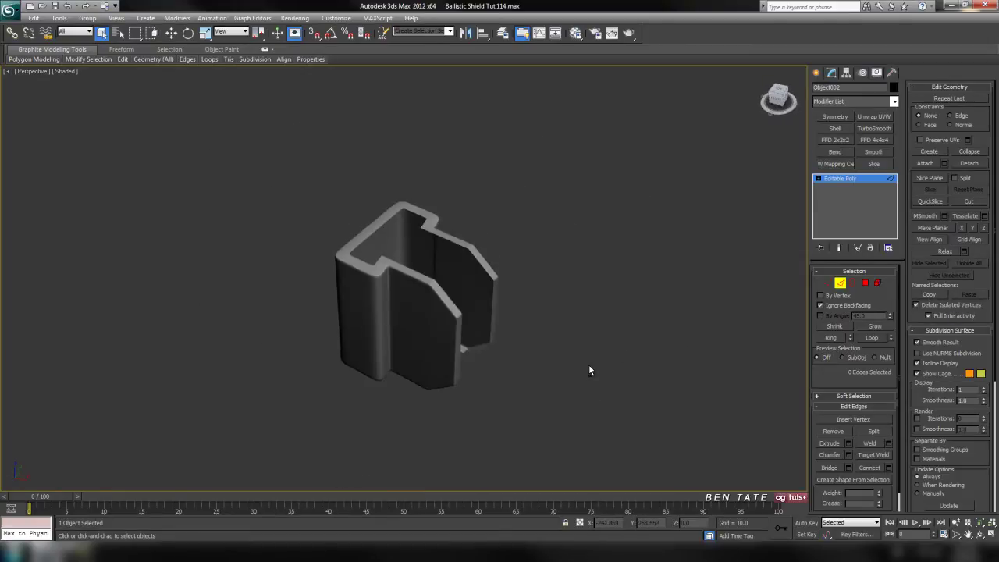
scroll(580, 363, "up", 6)
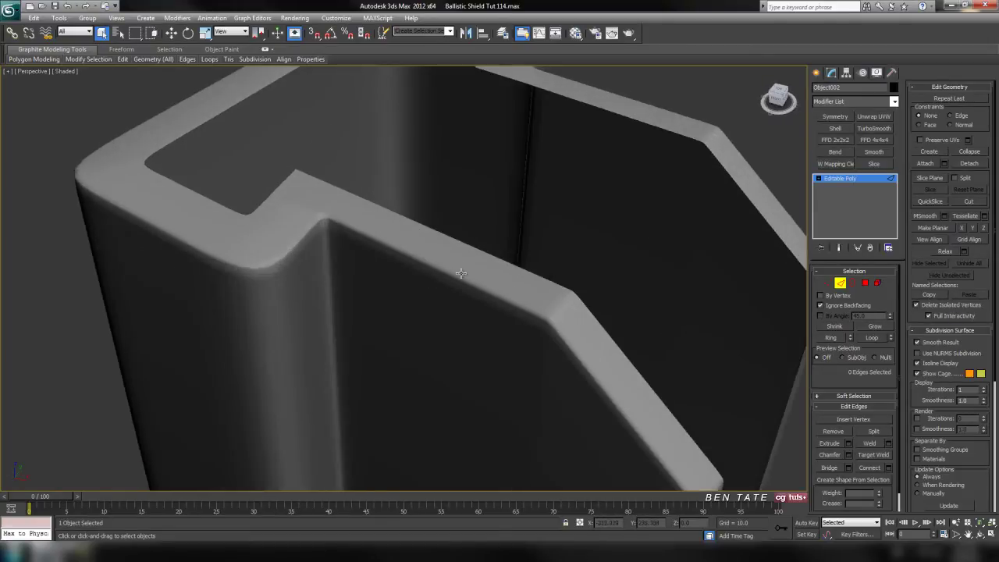
middle_click_drag(460, 273, 490, 291)
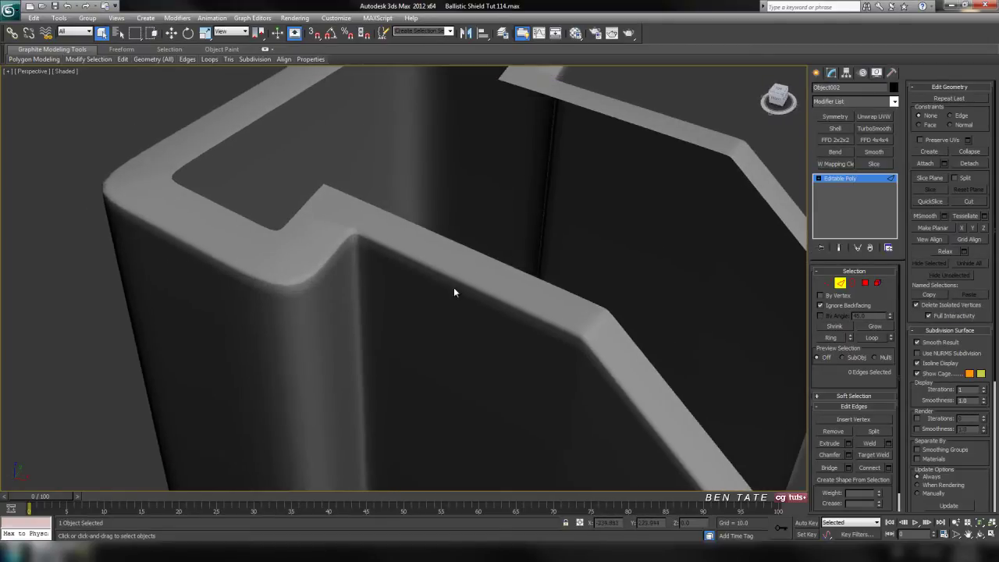
double_click(482, 319)
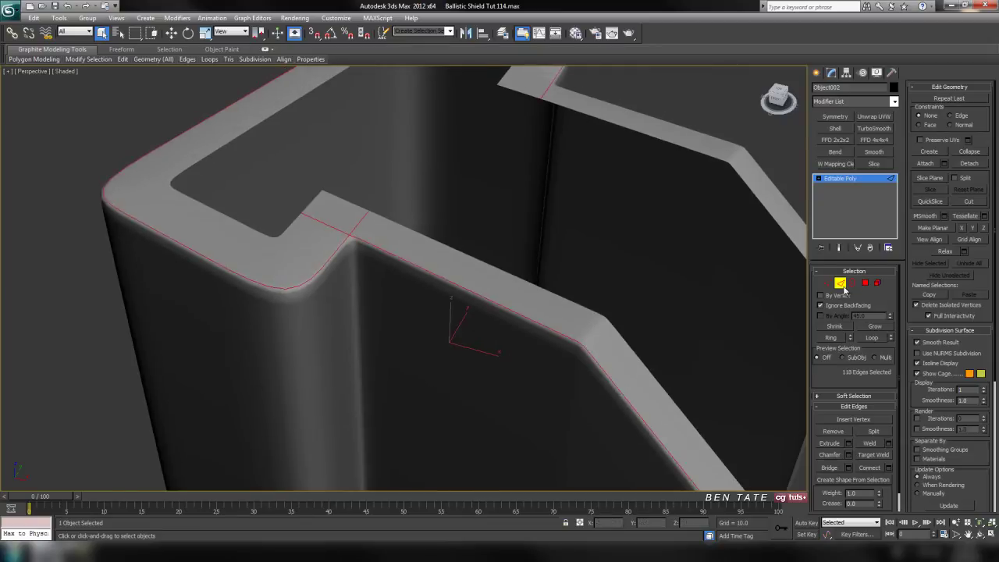
Leave edge editing and examine the bracket's remaining edges around the side arm and inner corner with edged faces shown.
left_click(839, 284)
key("F4")
scroll(642, 351, "down", 8)
mouse_move(633, 361)
middle_mouse_down("alt")
mouse_move(513, 330)
mouse_move(568, 366)
mouse_move(499, 340)
mouse_move(532, 310)
mouse_move(543, 314)
middle_mouse_up("alt")
scroll(549, 314, "up", 6)
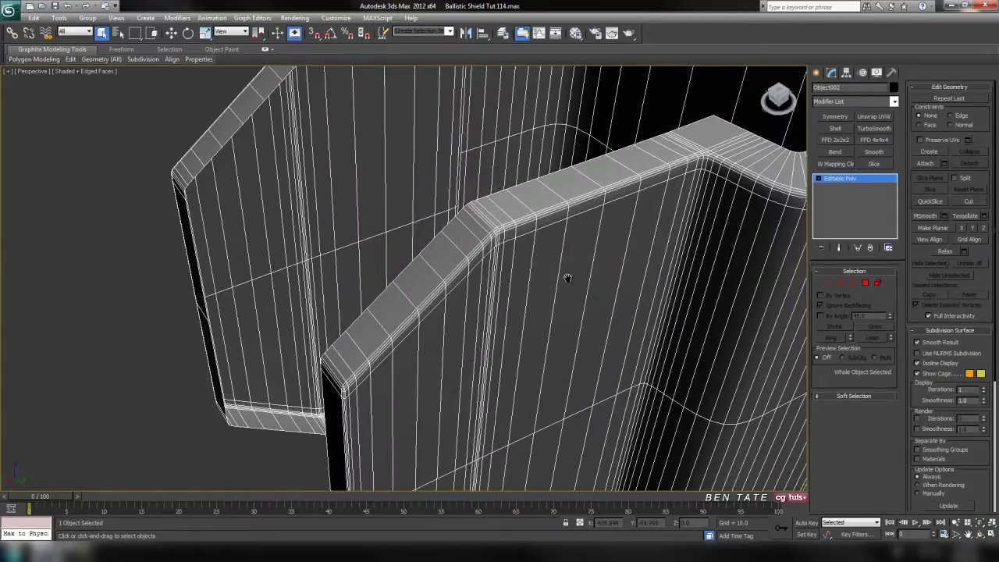
middle_click_drag(567, 278, 515, 256)
middle_click_drag(593, 254, 572, 232, "alt")
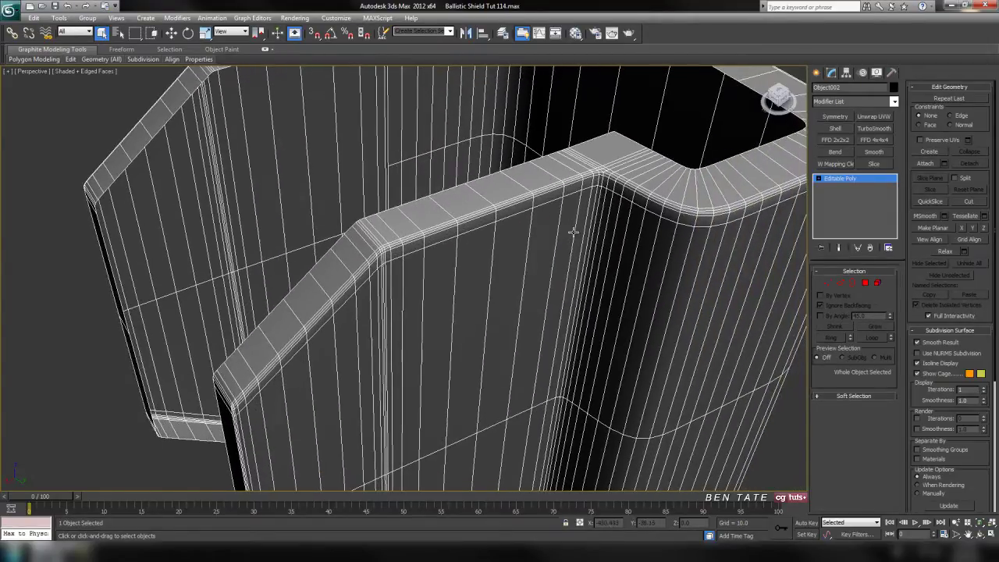
Select twelve vertical edges across the near side arm's outer face, extend them to loops and remove them, keeping those at the bend.
key("2")
left_click(555, 231)
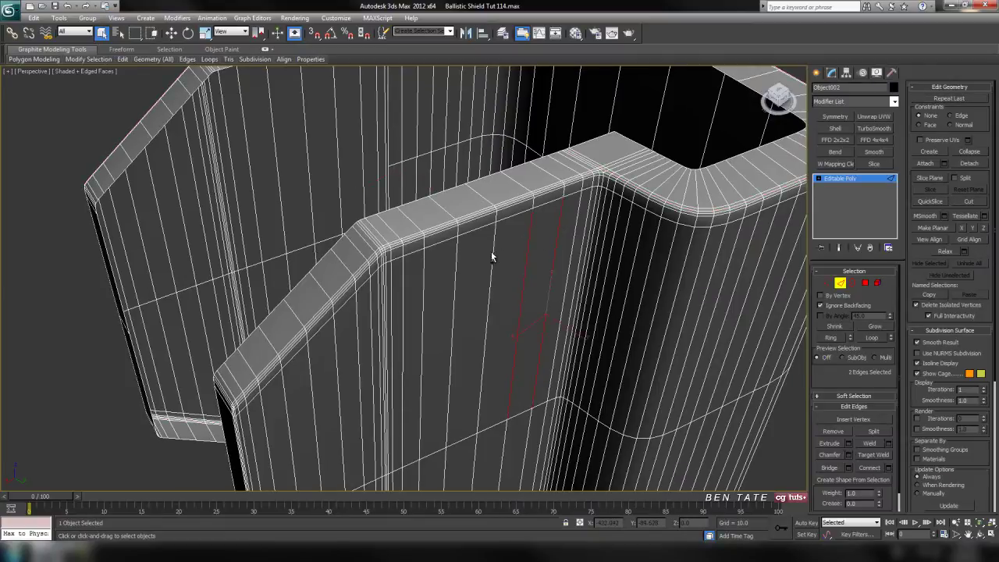
left_click(404, 281, "ctrl")
mouse_move(395, 281)
middle_mouse_down("alt")
mouse_move(424, 260)
mouse_move(407, 269)
middle_mouse_up("alt")
left_click(393, 280, "ctrl")
left_click(373, 301, "ctrl")
left_click(345, 325, "ctrl")
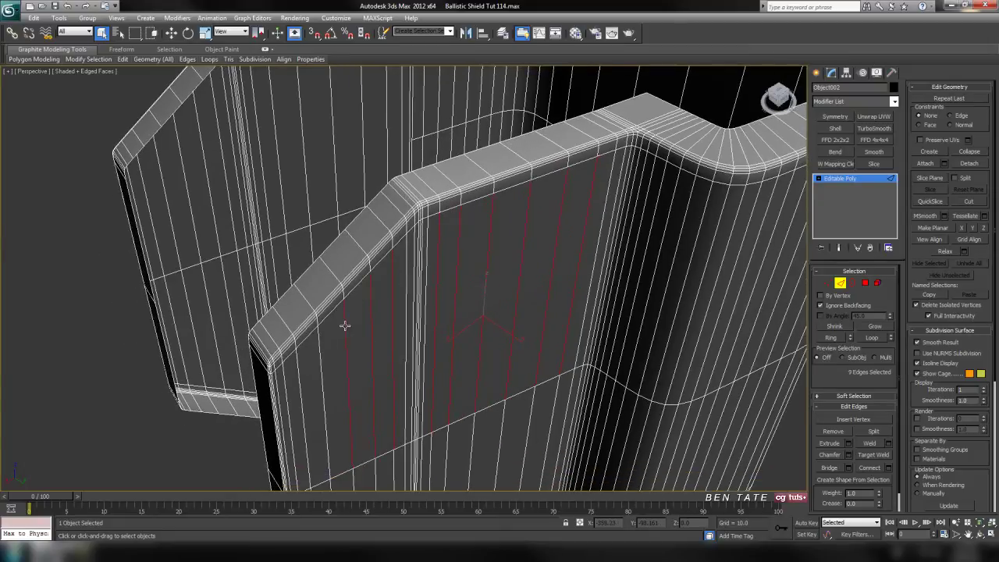
left_click(286, 387, "ctrl")
middle_click_drag(286, 387, 340, 379)
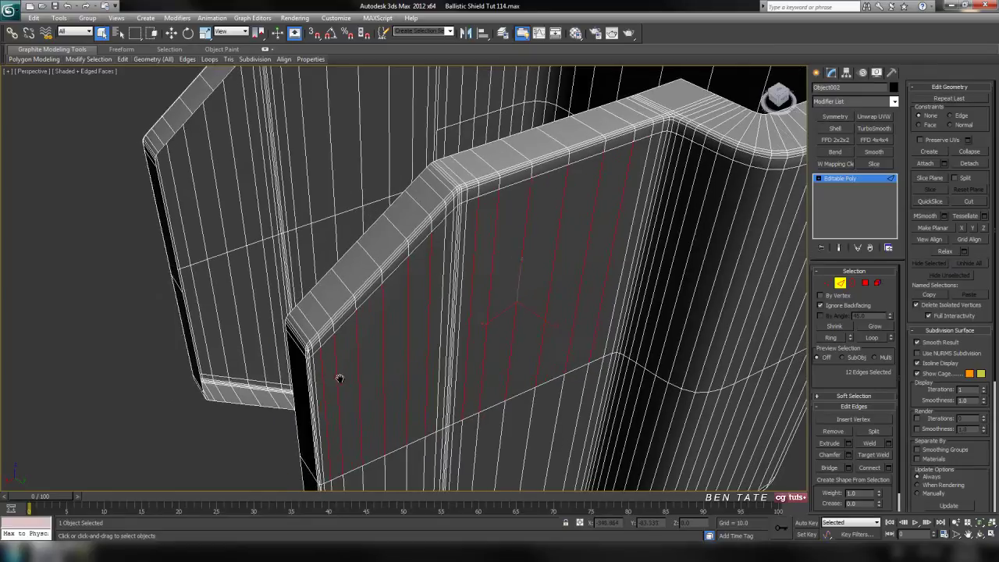
left_click(872, 338)
left_click(798, 363)
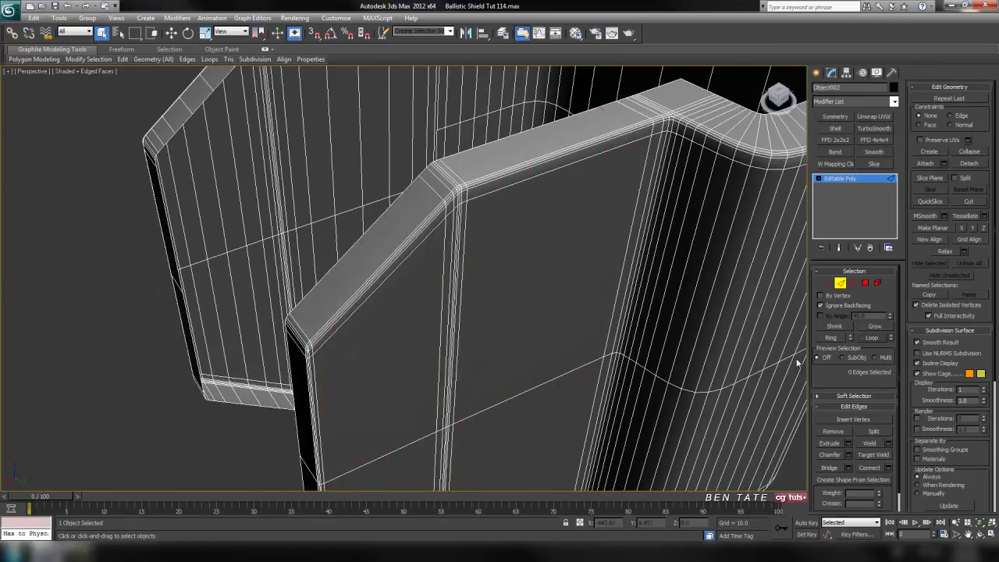
Select ten vertical edges across the opposite side arm's outer face, extend them to loops, remove them and check the shaded shape.
middle_click_drag(400, 388, 386, 216, "alt")
left_click(391, 213)
left_click(423, 226, "ctrl")
left_click(463, 241, "ctrl")
left_click(508, 261, "ctrl")
left_click(547, 277, "ctrl")
left_click(568, 284, "ctrl")
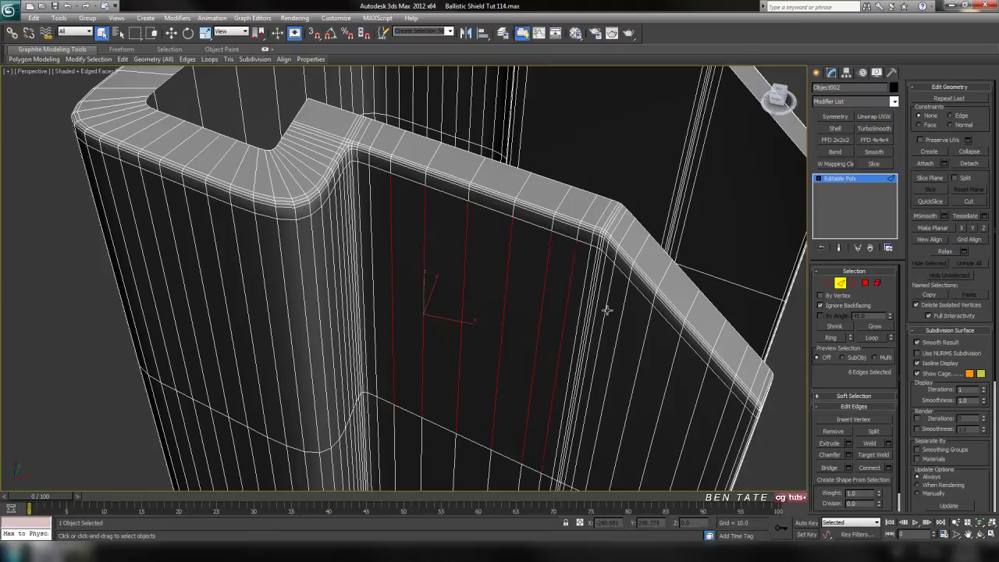
middle_click_drag(607, 310, 544, 199)
left_click(578, 265, "ctrl")
left_click(604, 290, "ctrl")
left_click(632, 316, "ctrl")
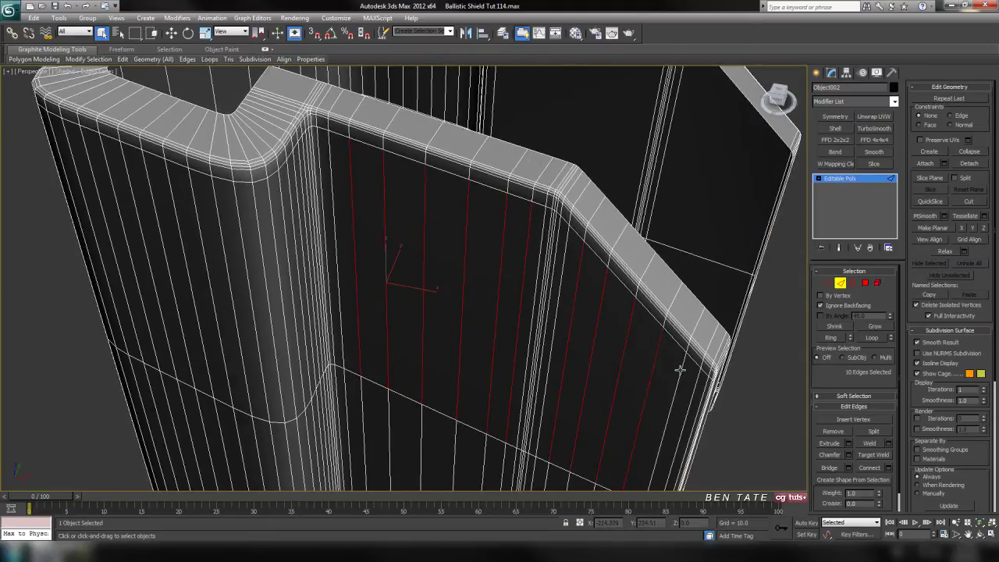
left_click(872, 338)
key("ctrl+BackSpace")
scroll(471, 272, "up", 1)
scroll(484, 285, "down", 4)
key("F4")
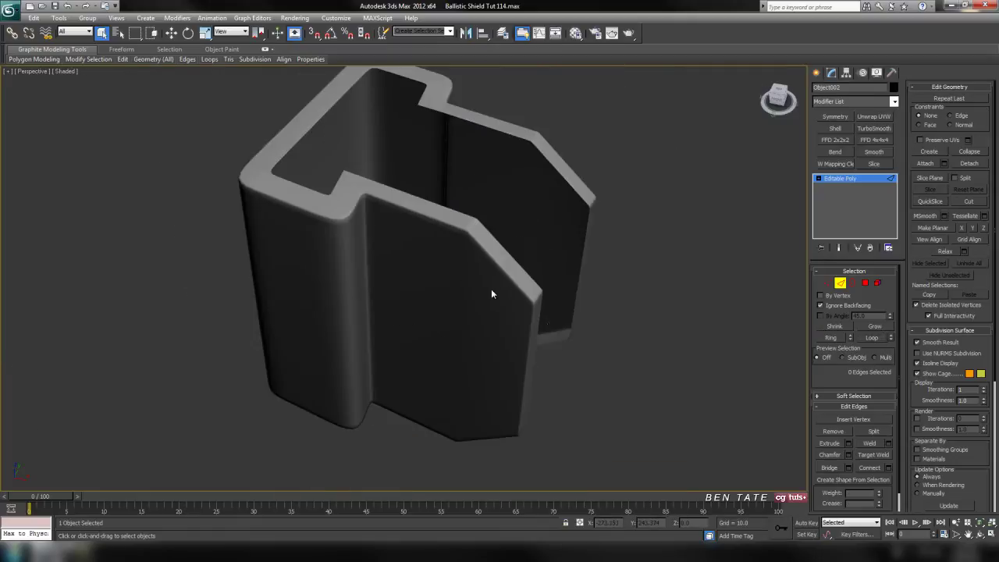
mouse_move(531, 326)
middle_mouse_down("alt")
mouse_move(680, 279)
mouse_move(725, 328)
mouse_move(715, 308)
mouse_move(697, 319)
middle_mouse_up("alt")
Select six vertical edges on the bracket's broad outer wall, skipping the middle one, extend them to loops and remove them.
key("F4")
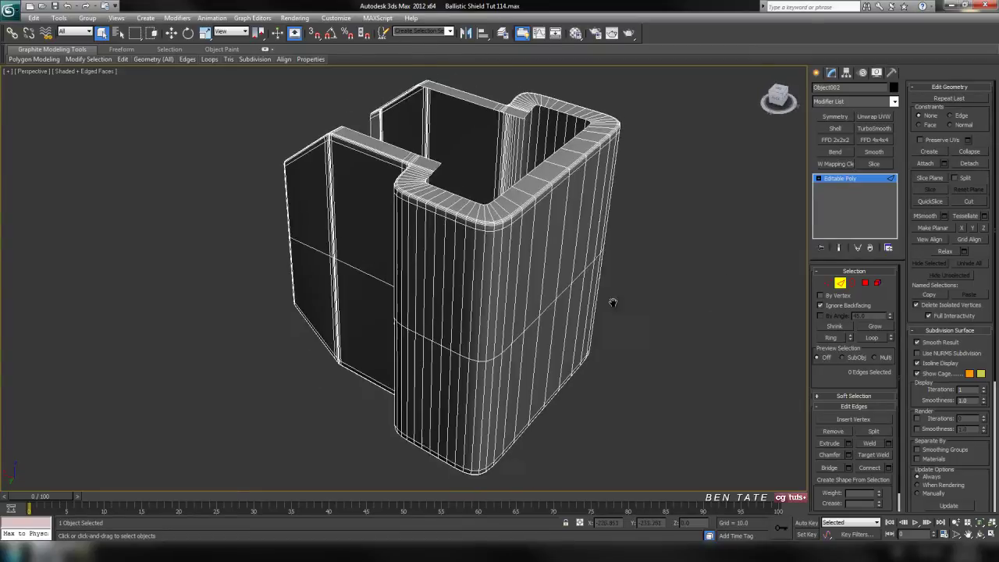
scroll(609, 304, "up", 5)
mouse_move(578, 333)
middle_mouse_down("alt")
mouse_move(611, 342)
mouse_move(486, 346)
mouse_move(538, 346)
mouse_move(549, 415)
mouse_move(608, 377)
mouse_move(521, 389)
mouse_move(529, 396)
mouse_move(521, 442)
mouse_move(466, 453)
mouse_move(435, 364)
mouse_move(365, 353)
mouse_move(442, 344)
mouse_move(444, 328)
middle_mouse_up("alt")
scroll(521, 388, "up", 2)
scroll(361, 354, "down", 3)
middle_click_drag(426, 378, 413, 354)
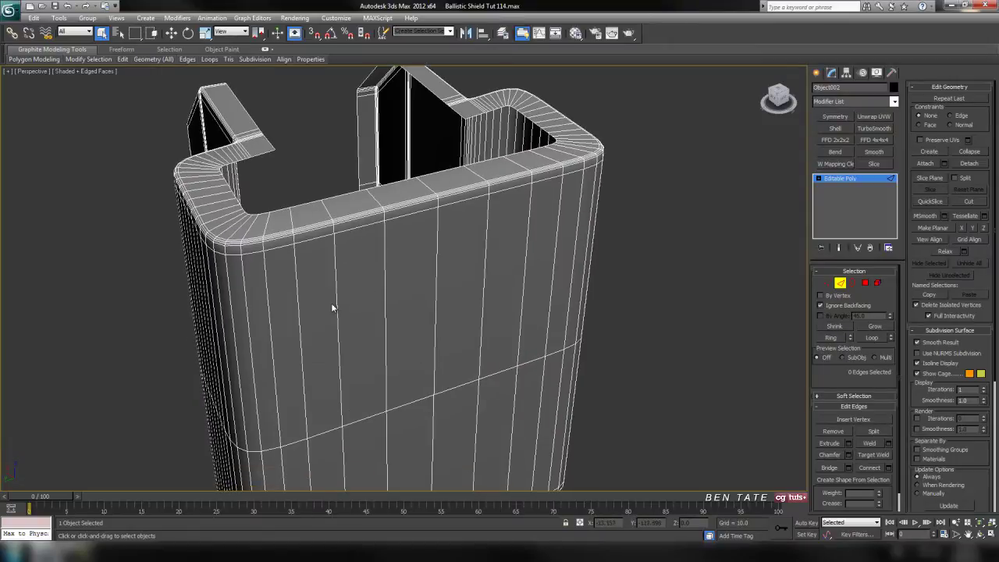
left_click(296, 291)
left_click(337, 286, "ctrl")
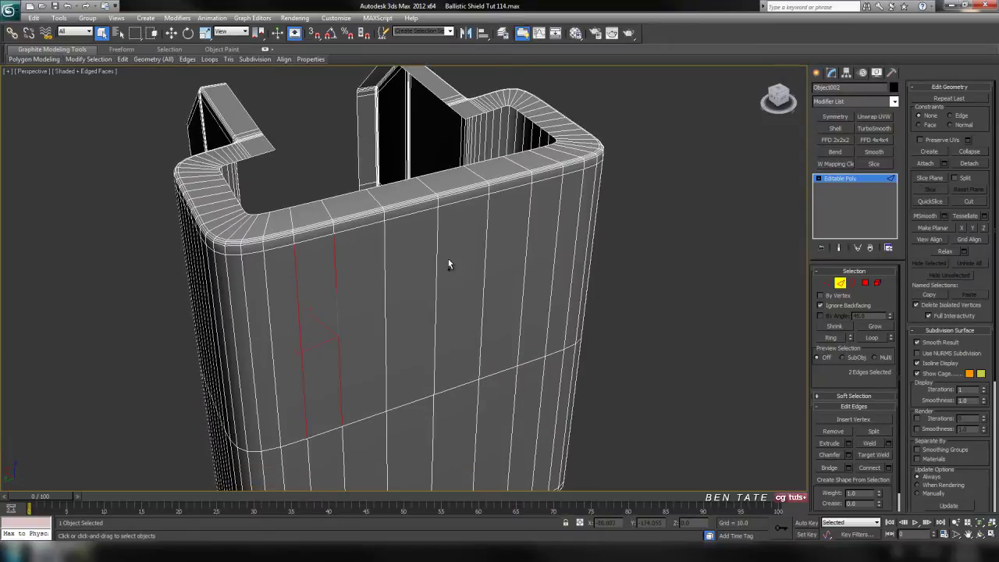
left_click(385, 278, "ctrl")
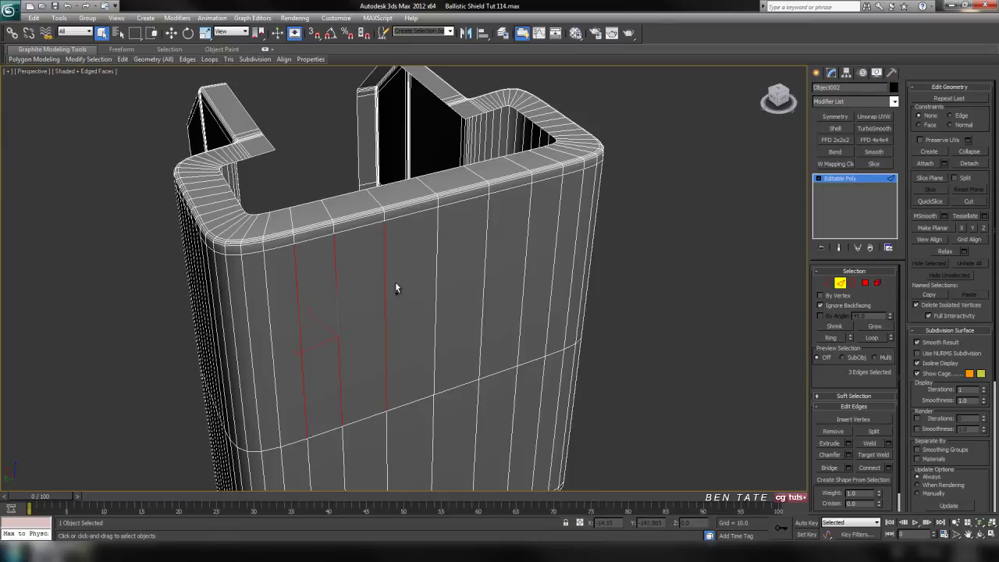
left_click(482, 278, "ctrl")
left_click(529, 263, "ctrl")
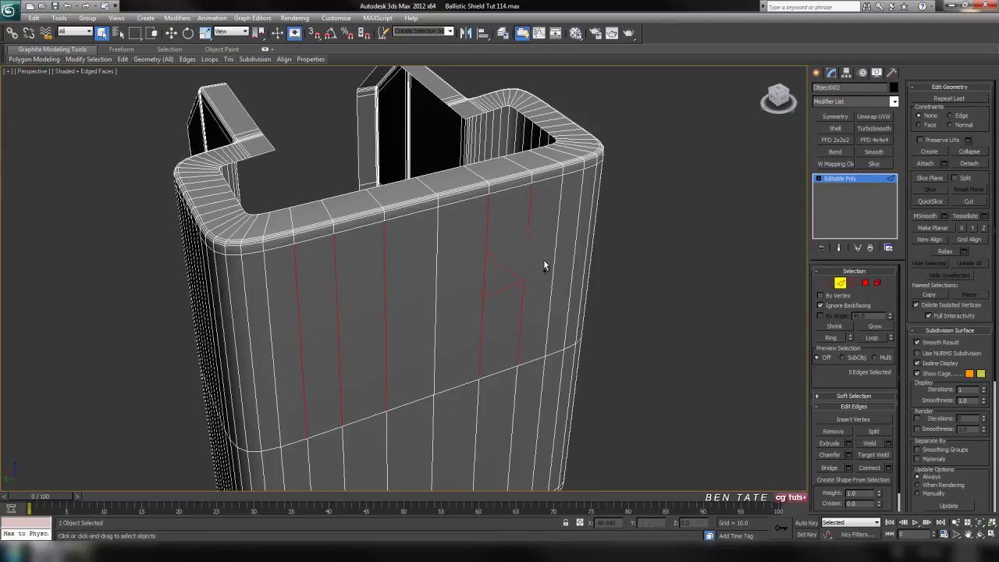
left_click(555, 253, "ctrl")
middle_click_drag(544, 291, 537, 293, "alt")
key("alt+r")
scroll(511, 290, "down", 5)
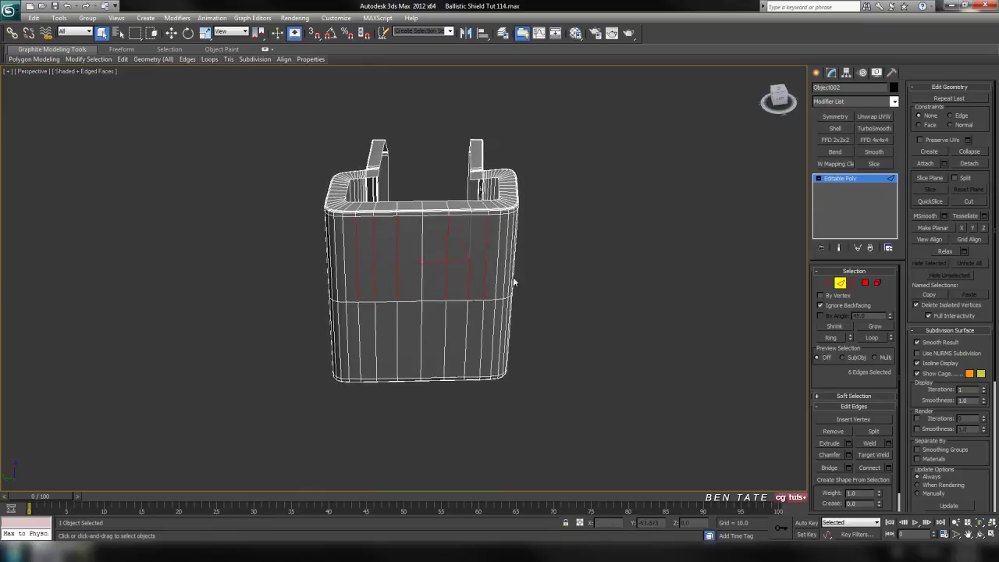
key("ctrl+BackSpace")
mouse_move(571, 322)
middle_mouse_down("alt")
mouse_move(588, 323)
mouse_move(569, 346)
mouse_move(575, 313)
mouse_move(584, 342)
middle_mouse_up("alt")
key("F4")
key("F4")
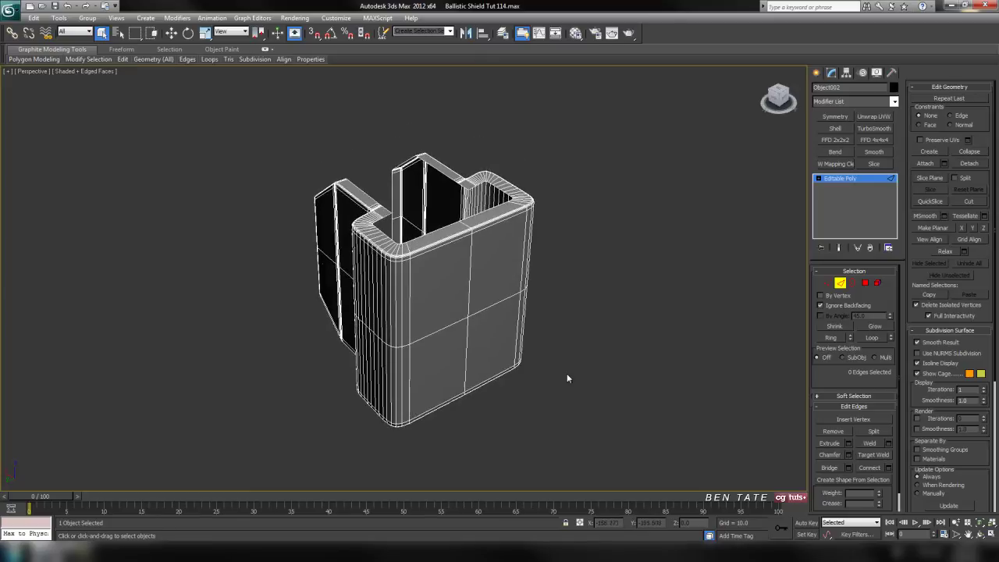
Select six vertical edges on the bracket's narrow side wall, skipping the middle one, remove their loops and check the shading.
scroll(567, 373, "up", 5)
middle_click_drag(465, 324, 519, 354, "alt")
scroll(519, 353, "up", 6)
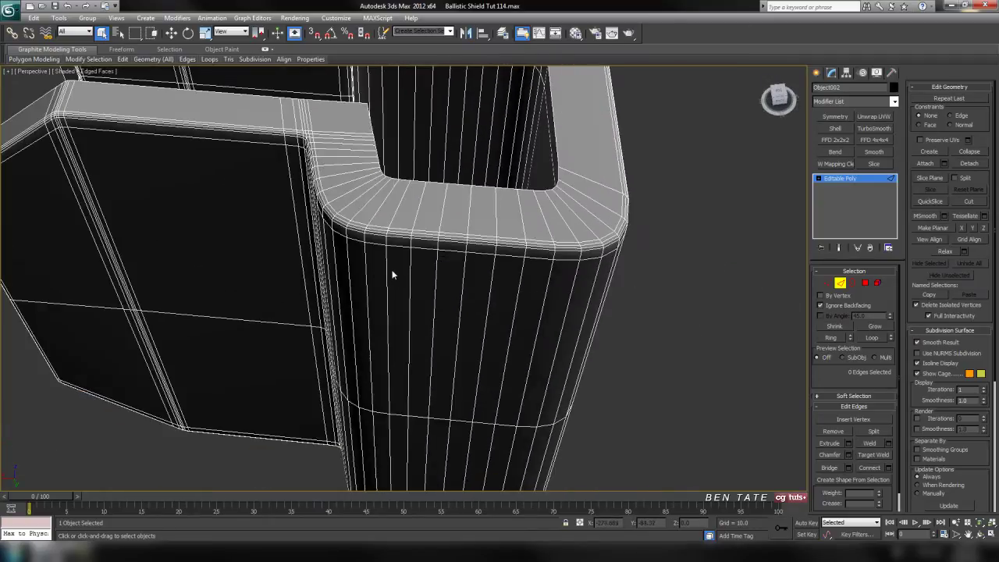
left_click(388, 269)
left_click(409, 274, "ctrl")
left_click(434, 293, "ctrl")
left_click(487, 303, "ctrl")
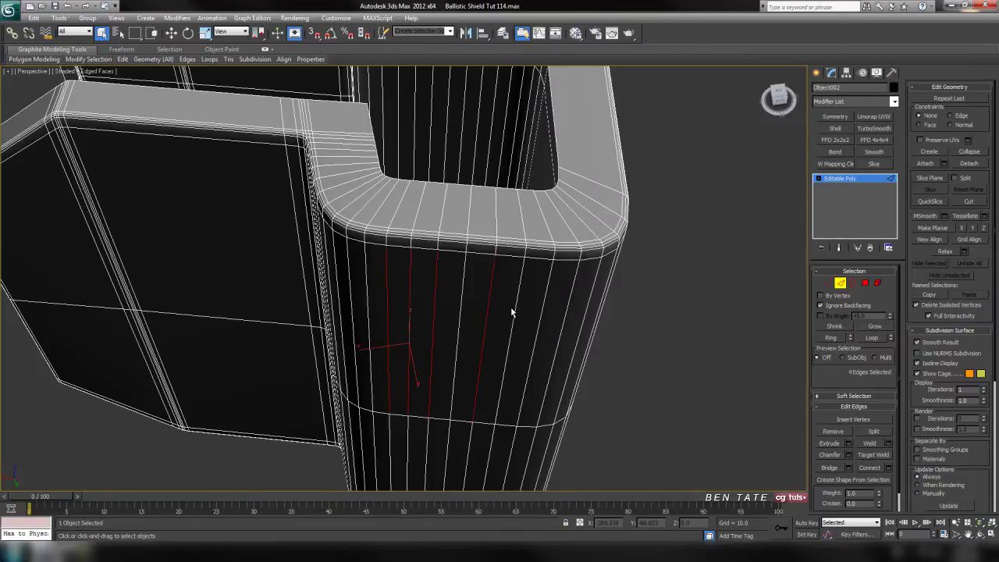
left_click(514, 305, "ctrl")
left_click(540, 305, "ctrl")
left_click(705, 415)
key("F4")
key("z")
mouse_move(632, 324)
middle_mouse_down("alt")
mouse_move(632, 308)
mouse_move(594, 396)
mouse_move(527, 377)
mouse_move(393, 370)
mouse_move(414, 350)
mouse_move(328, 328)
middle_mouse_up("alt")
Select the six matching vertical edges on the opposite narrow side wall, skipping the middle one, and remove their loops.
key("F4")
scroll(593, 396, "down", 5)
scroll(400, 363, "up", 6)
left_click(312, 319)
left_click(328, 329, "ctrl")
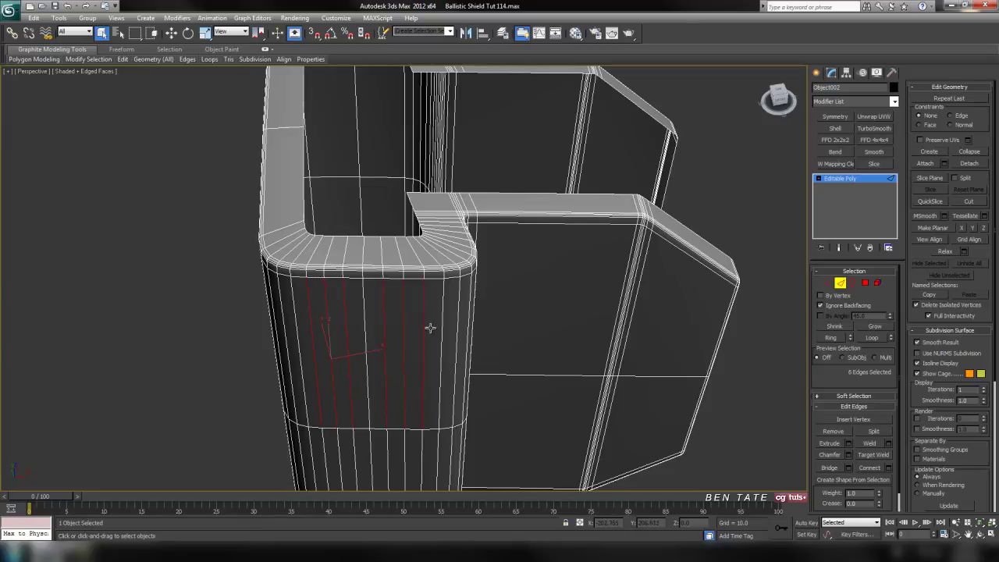
key("BackSpace")
Select redundant edges on the top rim beside the inner corner where the arm begins, extend them to loops and remove them.
middle_click_drag(462, 355, 496, 410, "alt")
scroll(488, 402, "up", 5)
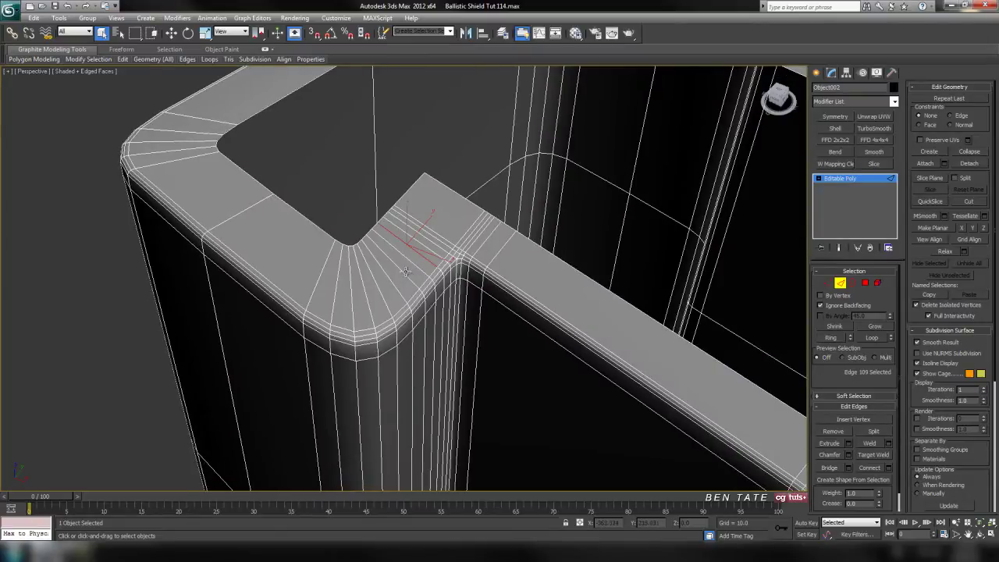
left_click(872, 338)
key("ctrl+BackSpace")
middle_click_drag(484, 345, 197, 369)
scroll(432, 360, "down", 5)
scroll(466, 352, "up", 5)
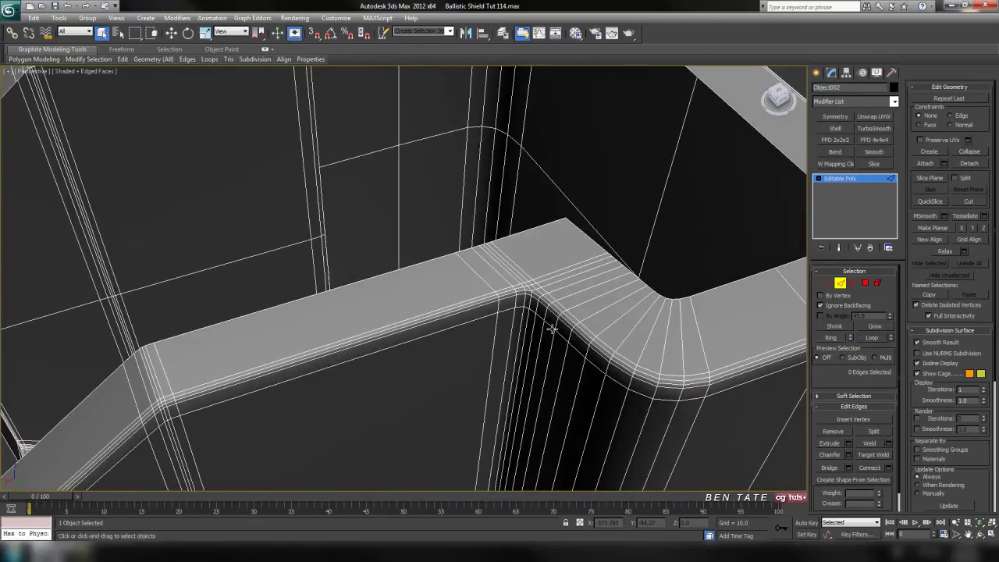
Remove the matching redundant edge loops beside the opposite arm's inner corner and check the shaded bracket.
left_click(582, 294)
left_click(594, 308, "ctrl")
key("BackSpace")
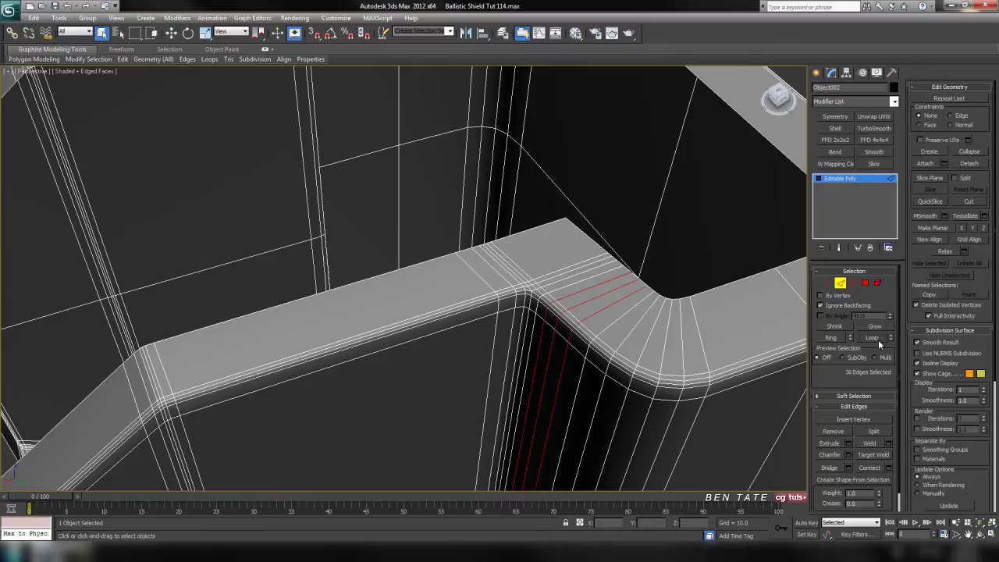
key("z")
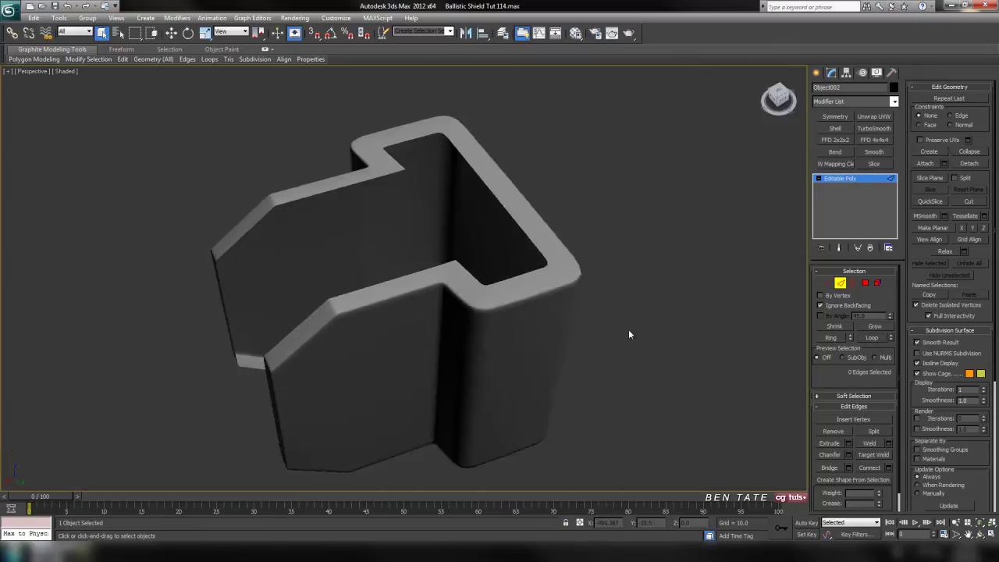
Select the redundant edges across the top rim at the near arm's bend, extend them to loops and remove them.
scroll(546, 343, "up", 10)
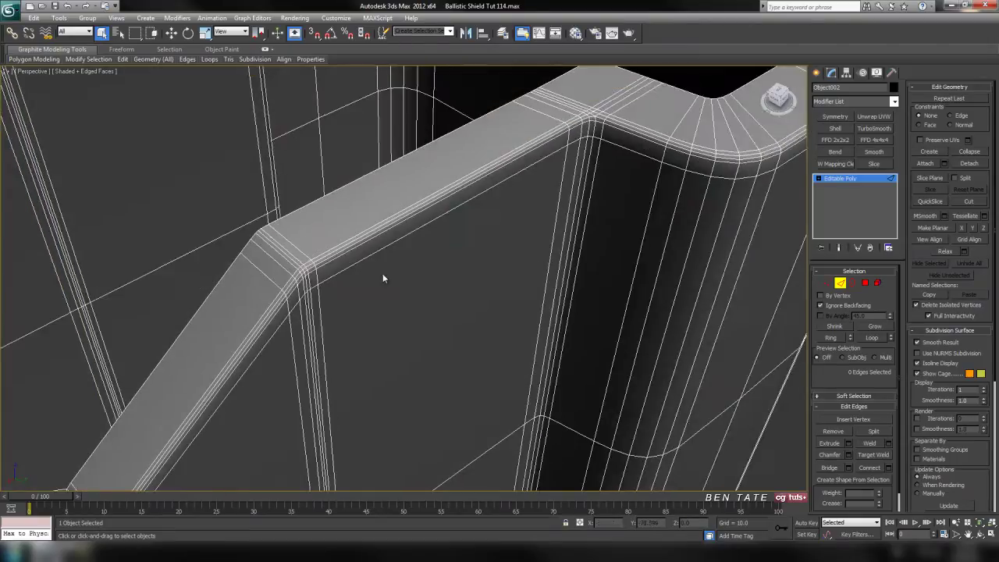
middle_click_drag(382, 278, 435, 295)
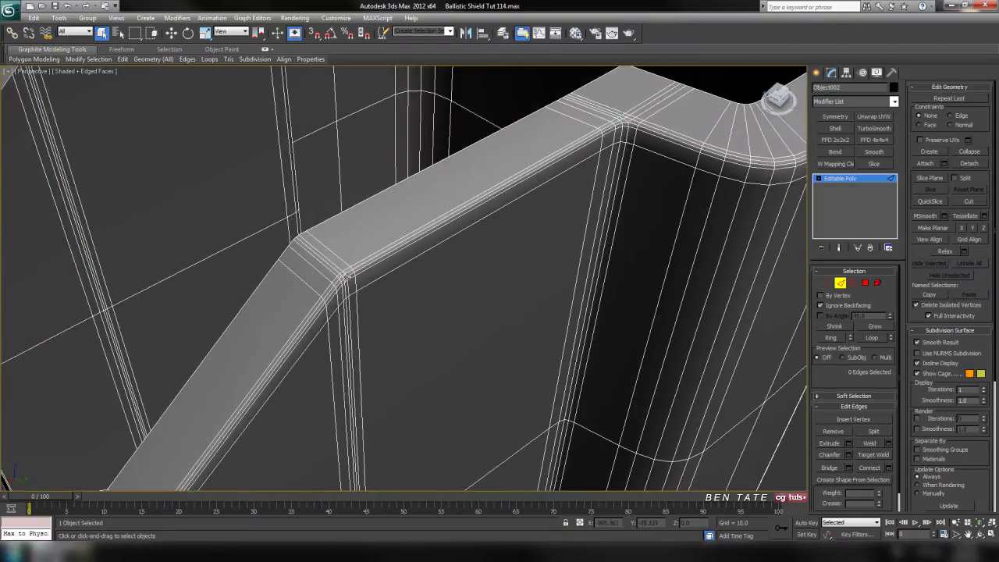
key("z")
scroll(453, 343, "down", 5)
middle_click_drag(460, 346, 439, 295, "alt")
scroll(439, 296, "up", 2)
left_click(377, 305)
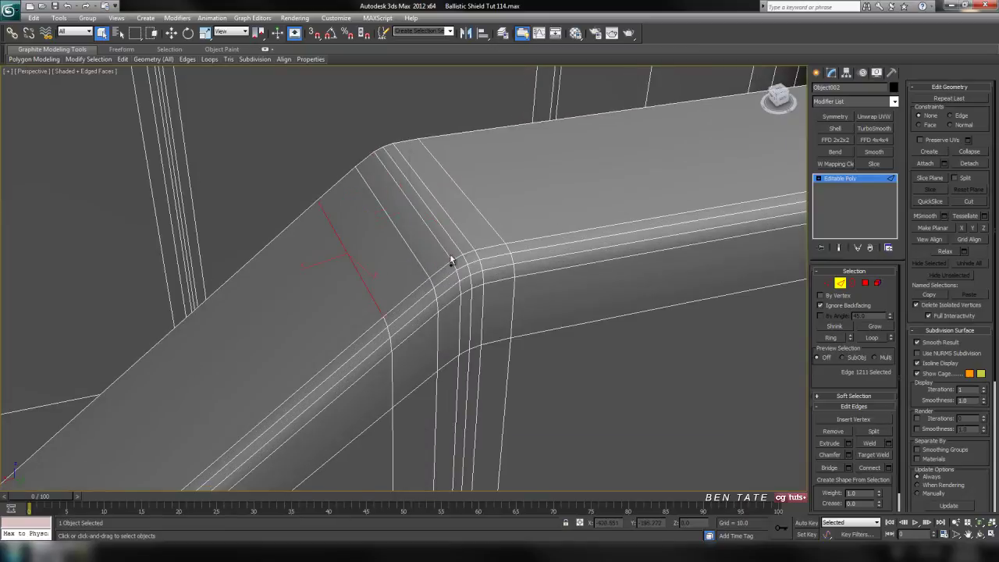
left_click(456, 242, "ctrl")
left_click(864, 339)
middle_click_drag(575, 318, 525, 332)
key("ctrl+BackSpace")
Select the redundant edges at the opposite arm's bend and remove their loops.
left_click(515, 323)
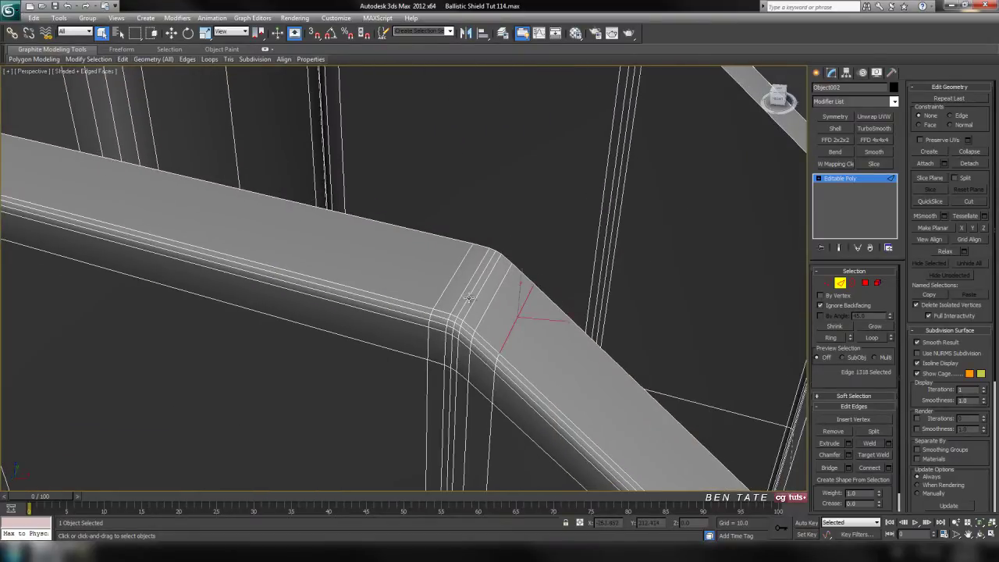
key("ctrl+BackSpace")
middle_click_drag(500, 372, 477, 242, "alt")
middle_click_drag(538, 442, 622, 257)
scroll(591, 336, "down", 7)
mouse_move(590, 335)
middle_mouse_down("alt")
mouse_move(669, 299)
mouse_move(702, 237)
mouse_move(705, 294)
mouse_move(656, 373)
mouse_move(489, 336)
middle_mouse_up("alt")
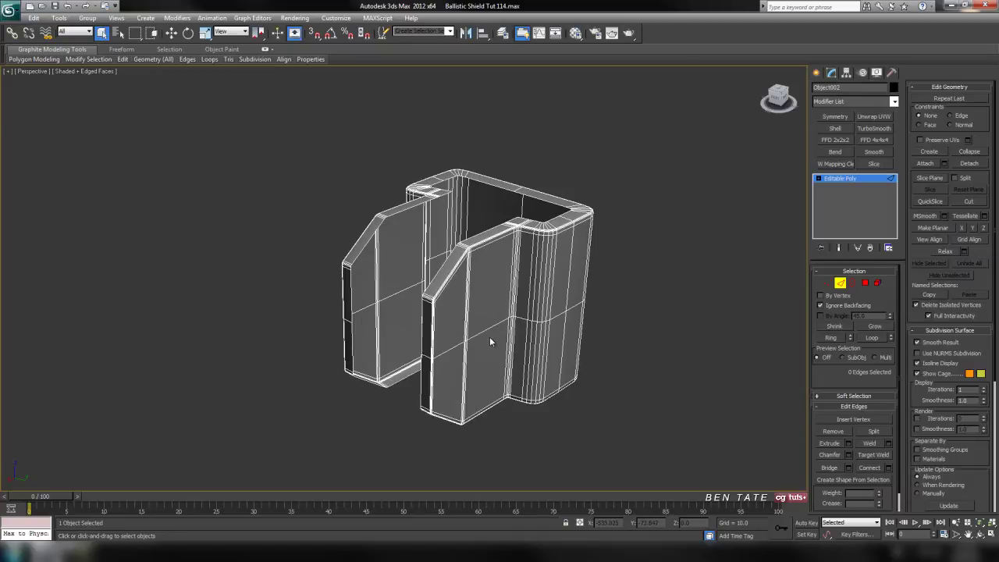
Check the shaded bracket, leave edge editing and bring the rest of the shield's parts back into view.
key("F4")
scroll(542, 339, "down", 3)
middle_click_drag(572, 366, 773, 328, "alt")
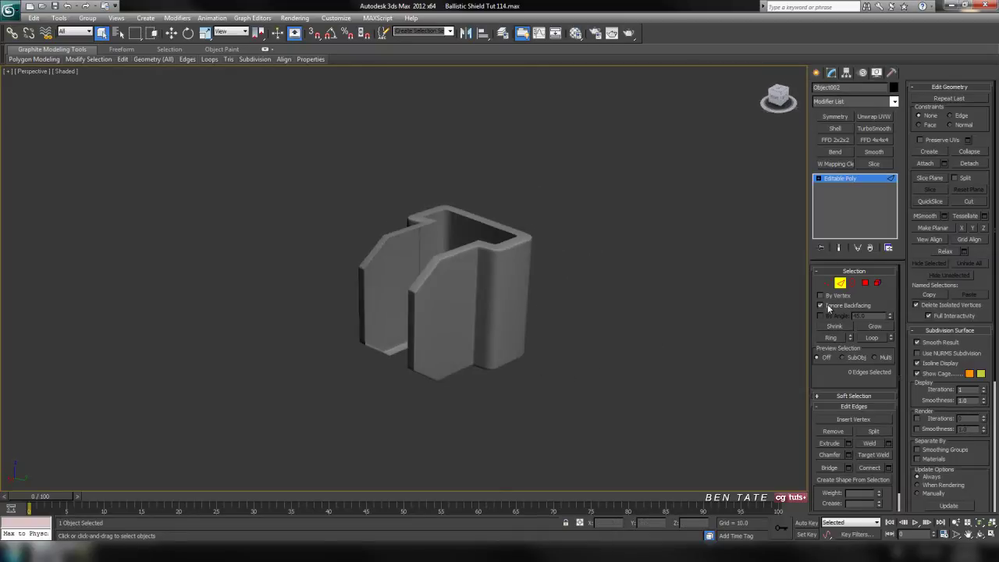
left_click(841, 283)
right_click(602, 341)
left_click(621, 300)
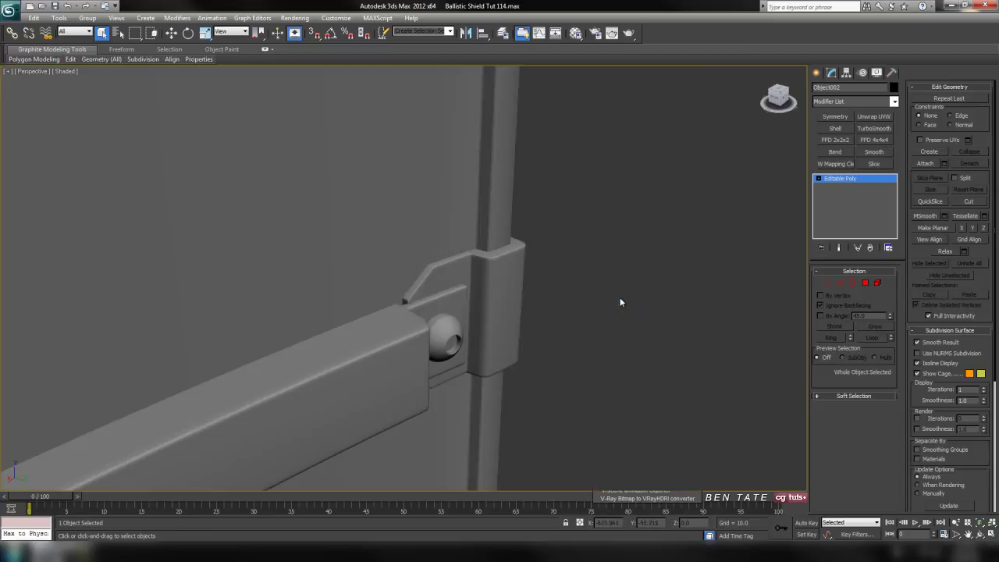
Examine the optimised bracket's edges in place on the shield's rail and rename it as Bracket01.
key("F4")
scroll(617, 403, "up", 3)
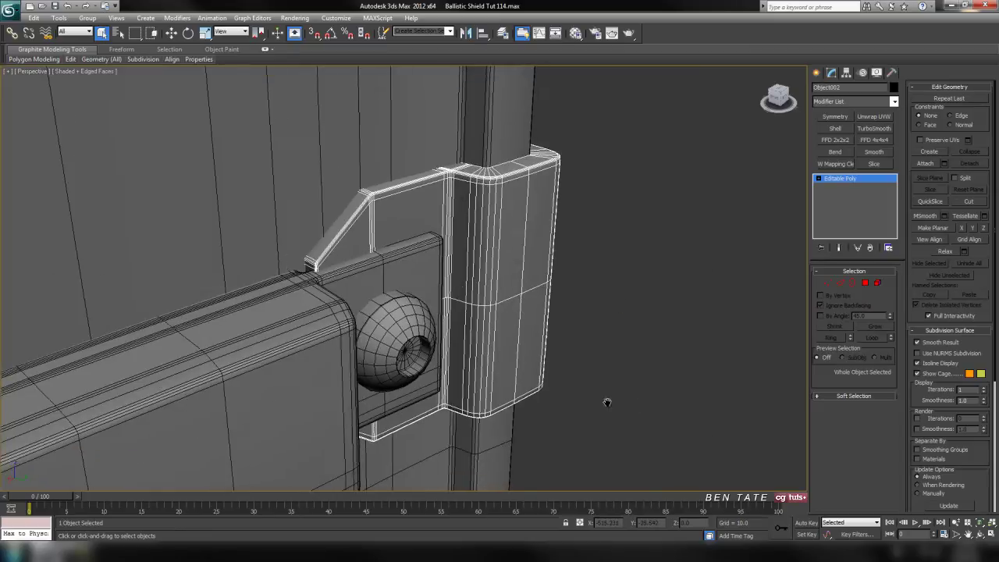
scroll(608, 402, "down", 3)
scroll(518, 326, "up", 1)
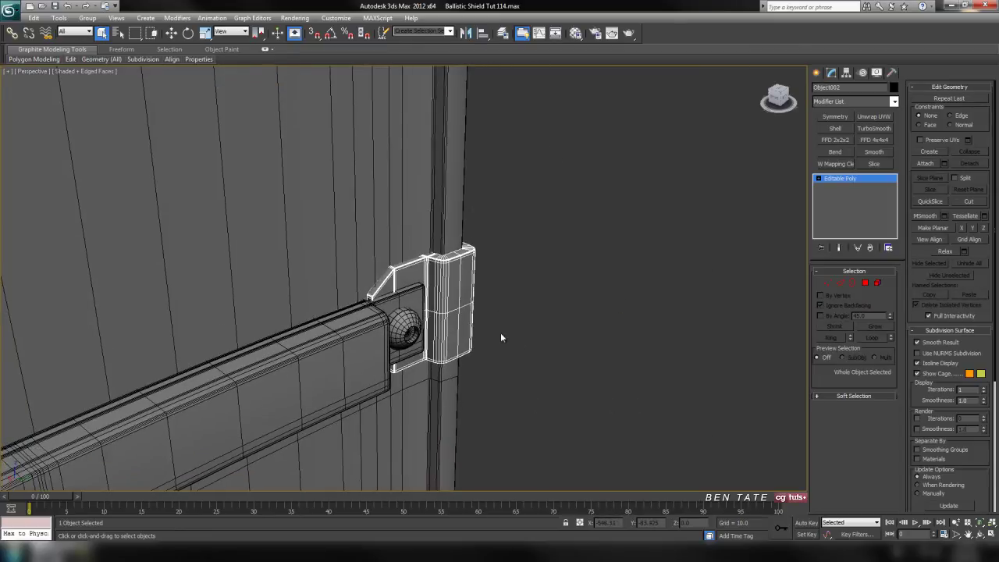
scroll(493, 367, "down", 3)
scroll(210, 399, "up", 2)
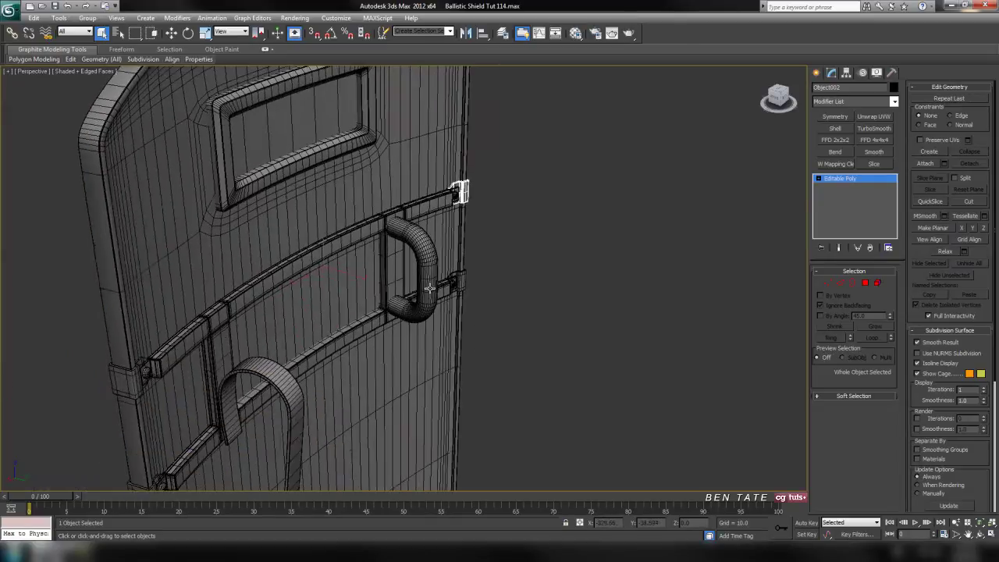
scroll(380, 413, "down", 2)
scroll(404, 388, "up", 5)
middle_click_drag(492, 400, 401, 414, "alt")
scroll(435, 407, "down", 2)
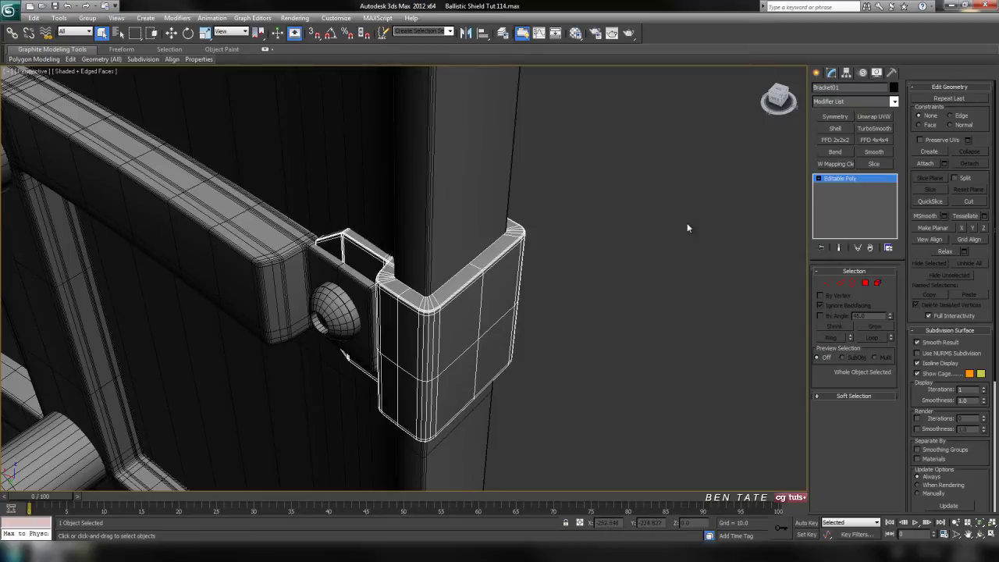
In the Back view, mirror Bracket01 as a copy across the X axis to the opposite end of the upper rail.
scroll(687, 226, "down", 8)
key("alt+w")
right_click(604, 187)
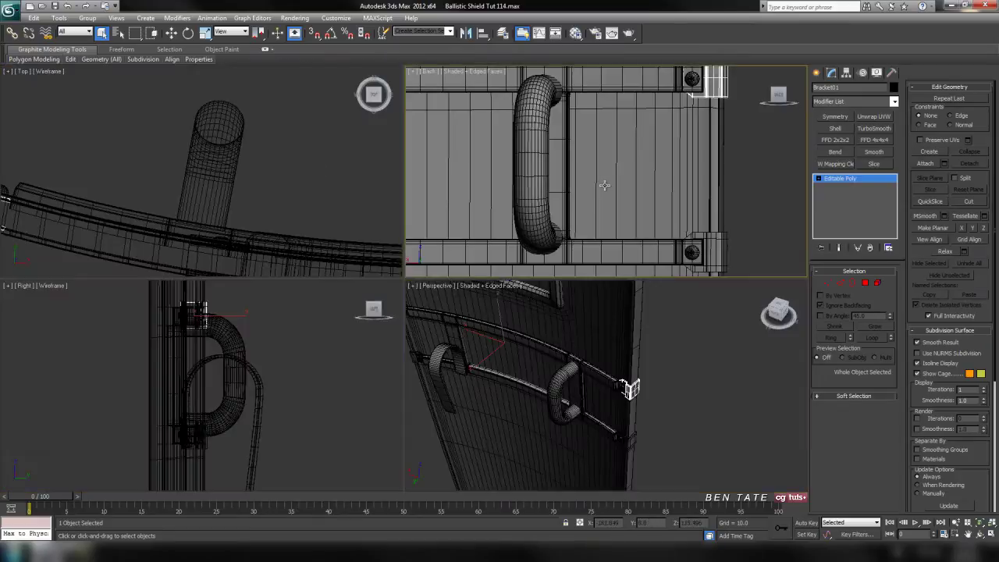
key("alt+w")
middle_click_drag(604, 244, 573, 252)
scroll(572, 252, "down", 8)
middle_click_drag(373, 261, 468, 286)
scroll(472, 294, "up", 4)
mouse_move(506, 319)
middle_mouse_down()
mouse_move(466, 276)
mouse_move(467, 297)
mouse_move(495, 311)
middle_mouse_up()
key("F3")
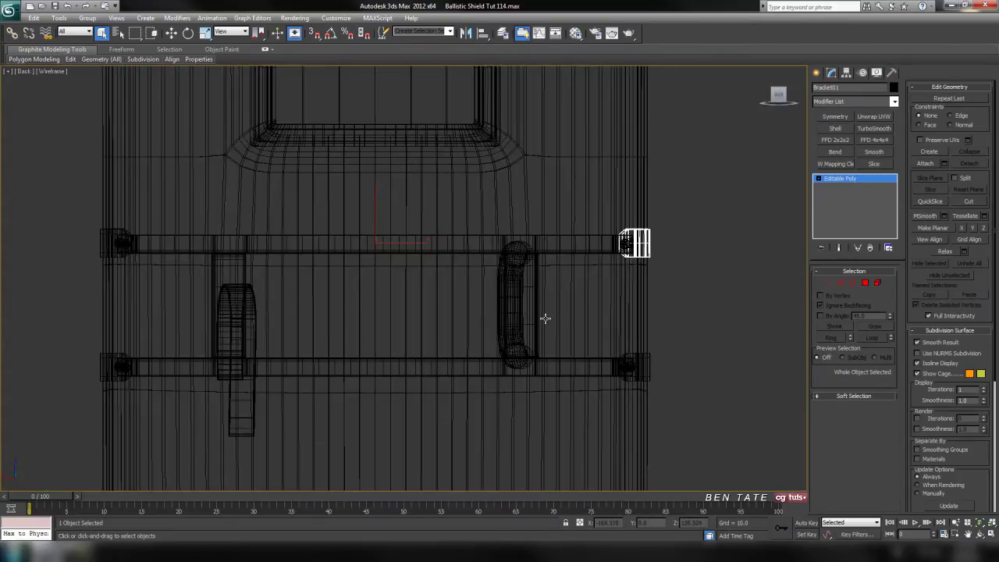
middle_click_drag(614, 258, 617, 267)
middle_click_drag(484, 274, 499, 292)
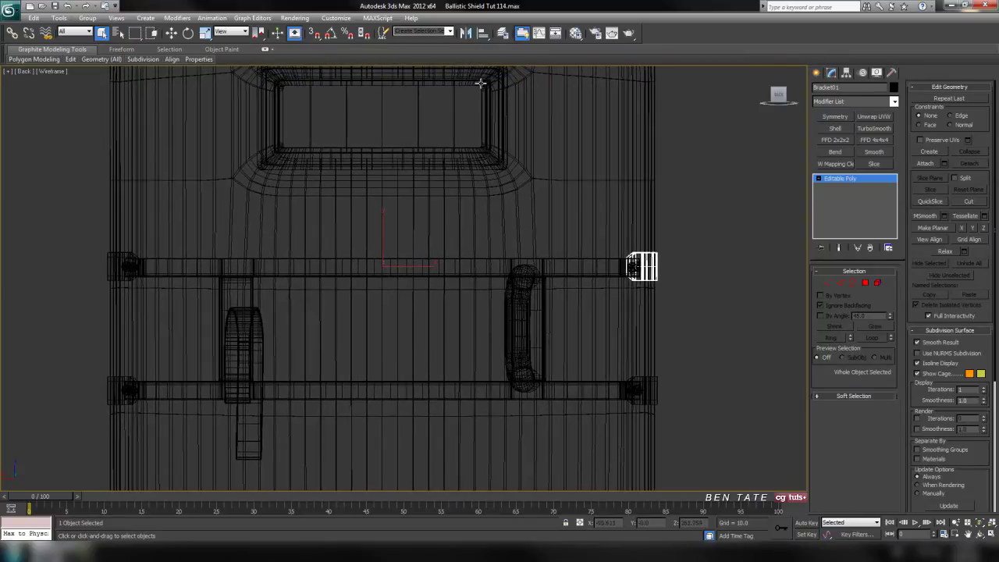
left_click(466, 33)
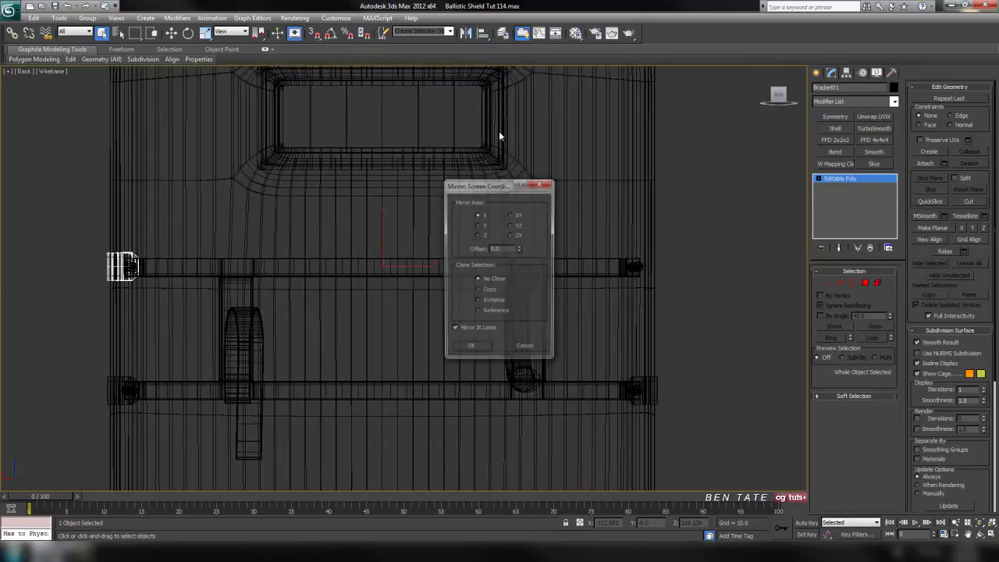
left_click(489, 291)
left_click(481, 351)
Select the two optimised brackets on the upper rail and copy them straight down to the ends of the lower rail.
middle_click_drag(407, 349, 439, 309)
mouse_move(500, 297)
middle_mouse_down()
mouse_move(466, 307)
mouse_move(388, 301)
mouse_move(509, 312)
middle_mouse_up()
left_click(178, 236)
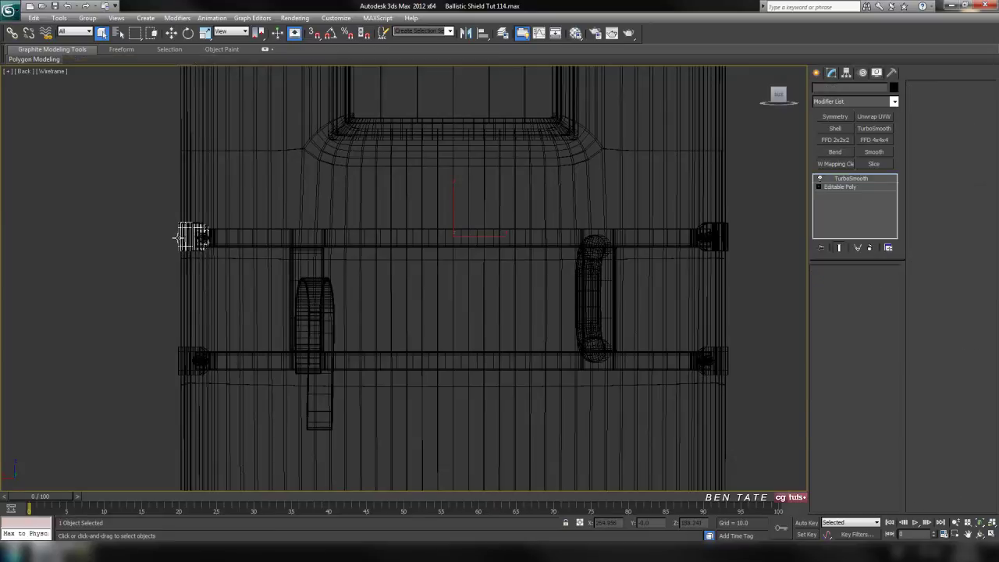
middle_click_drag(578, 214, 574, 215)
left_click(573, 216)
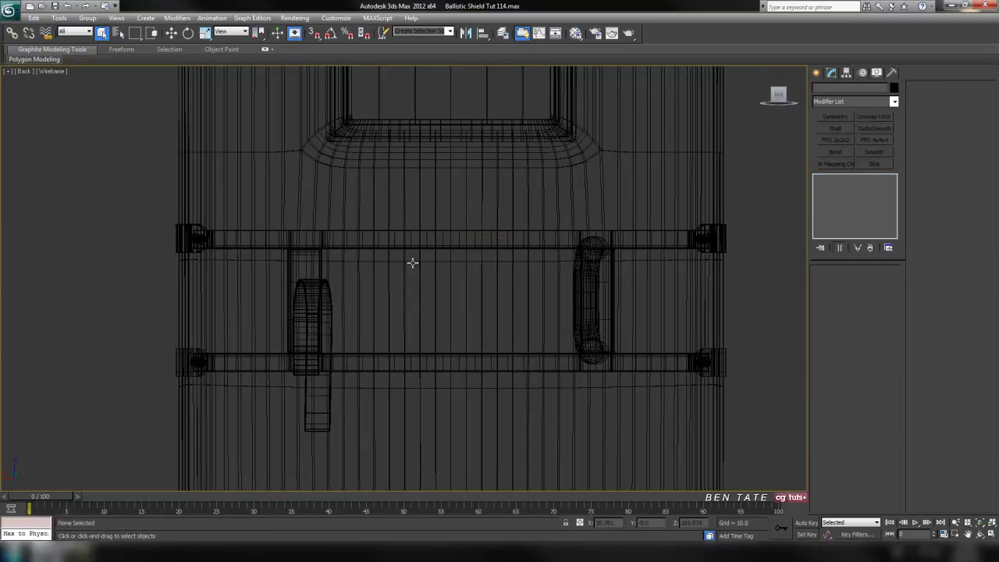
left_click(191, 232)
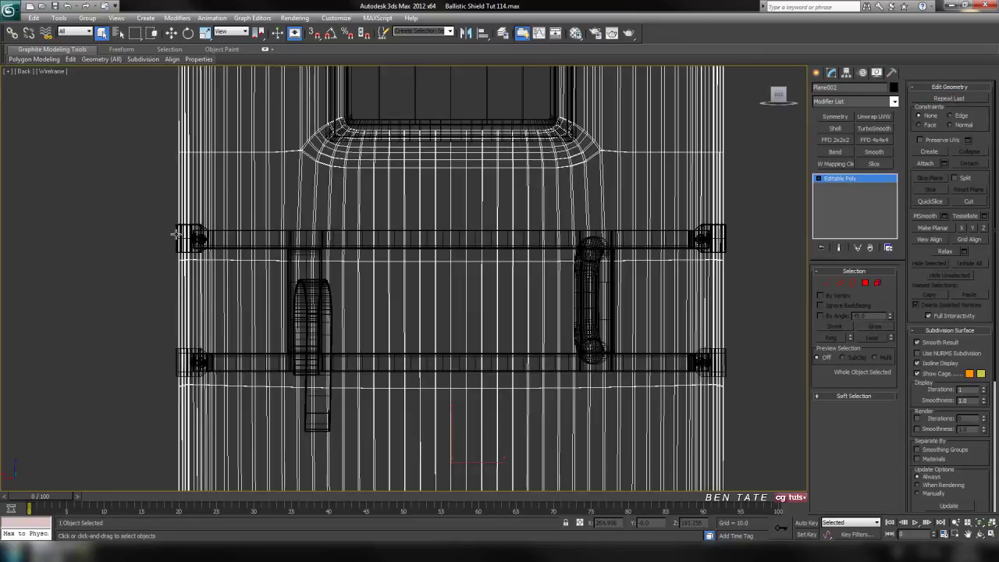
left_click(178, 235)
left_click(716, 238, "ctrl")
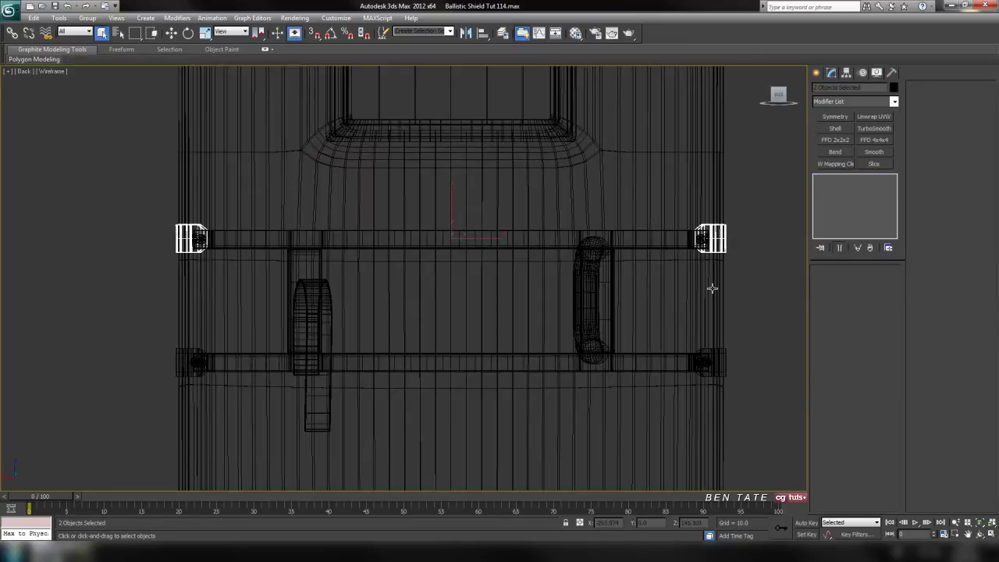
key("F3")
left_click(171, 33)
middle_click_drag(499, 201, 475, 200)
left_click_drag(424, 190, 426, 312)
left_click(500, 319)
Nudge the copied pair of brackets upward to line up exactly with the old lower-rail brackets.
scroll(434, 297, "up", 8)
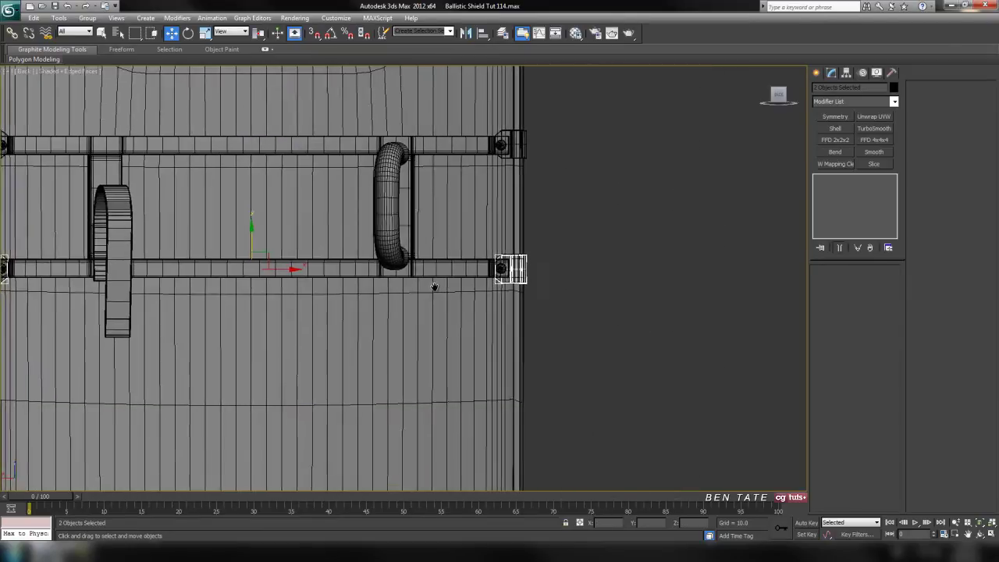
key("F3")
mouse_move(585, 360)
middle_mouse_down()
mouse_move(366, 375)
mouse_move(317, 390)
middle_mouse_up()
scroll(452, 291, "up", 5)
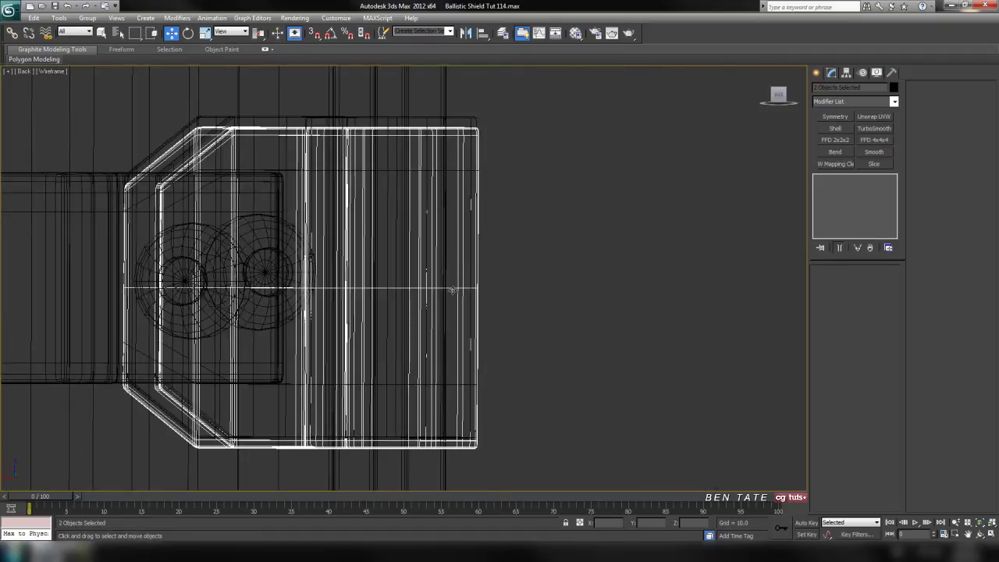
left_click_drag(461, 243, 464, 233)
Hide the new lower-rail brackets and delete the two old smoothed ones left at the rail's ends.
right_click(466, 234)
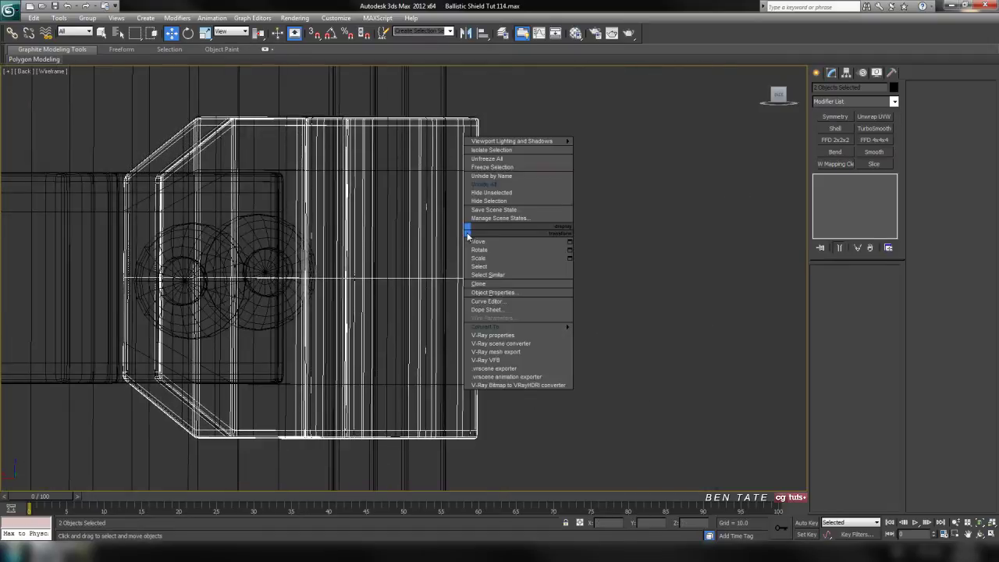
left_click(513, 203)
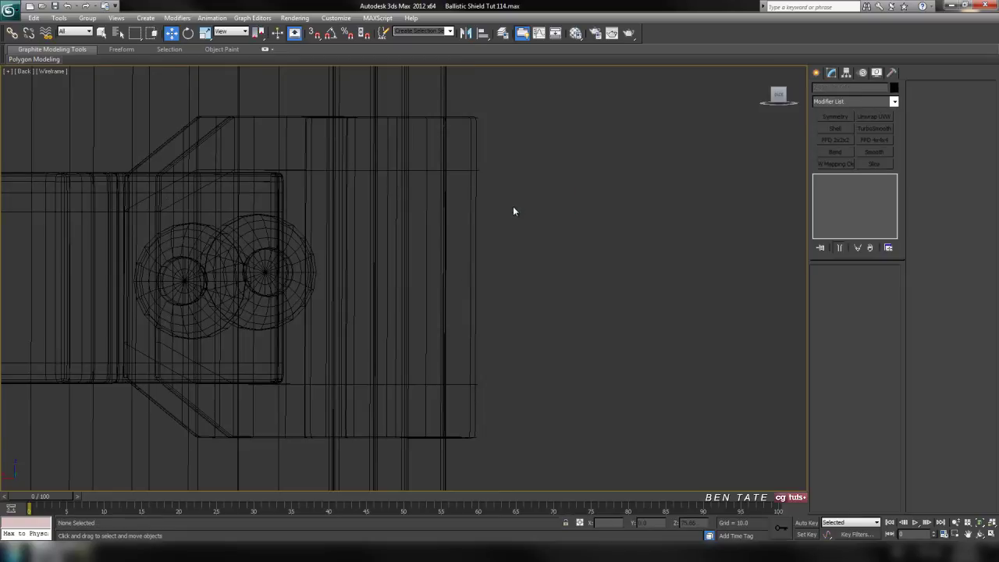
left_click(471, 224)
scroll(488, 244, "down", 8)
scroll(493, 251, "down", 6)
middle_click_drag(195, 300, 483, 287)
scroll(258, 277, "up", 8)
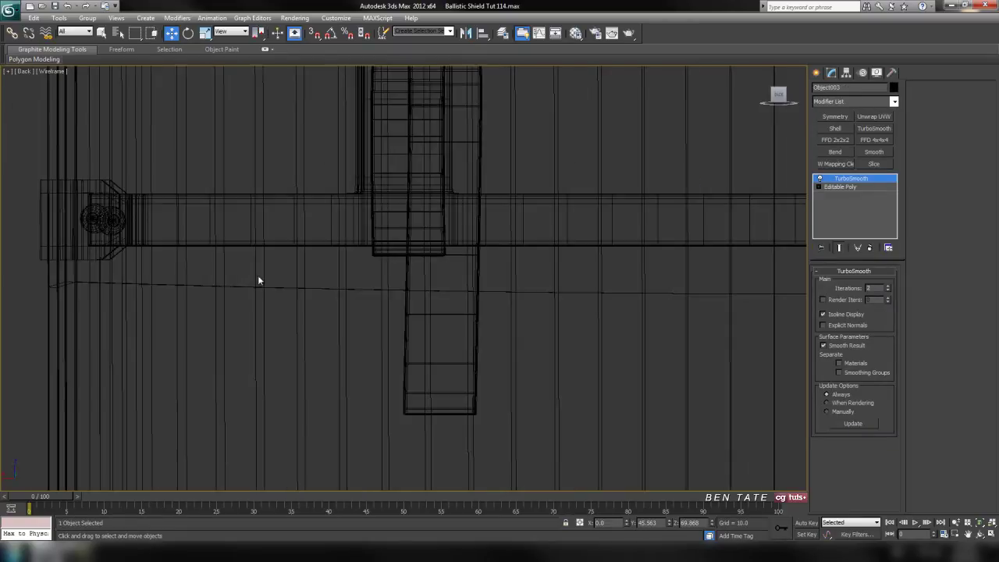
left_click(40, 233, "ctrl")
key("Delete")
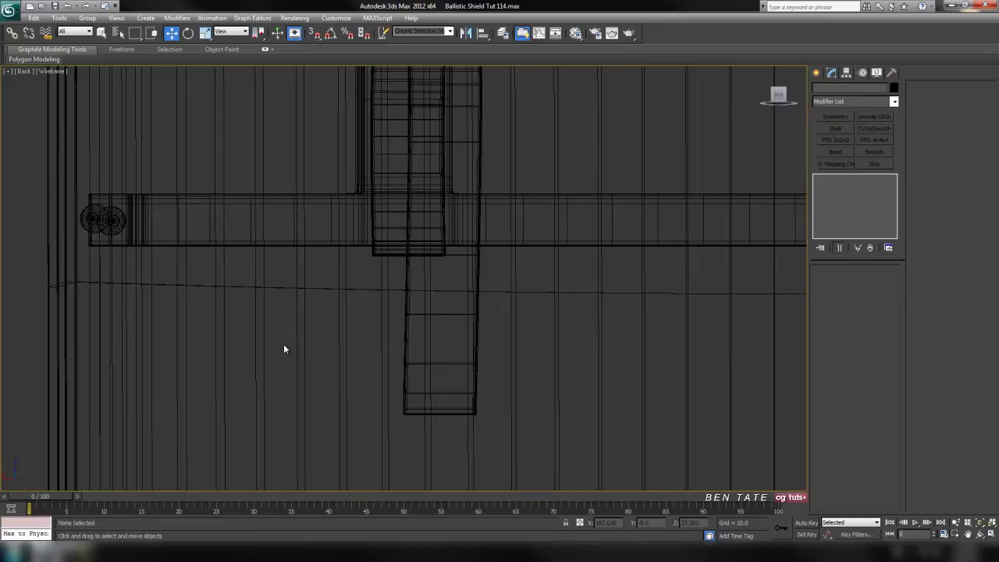
Return to the full perspective view of the shield and unhide the new lower-rail brackets.
key("alt+w")
middle_click(635, 389)
key("alt+w")
middle_click_drag(635, 389, 646, 375)
scroll(577, 381, "down", 6)
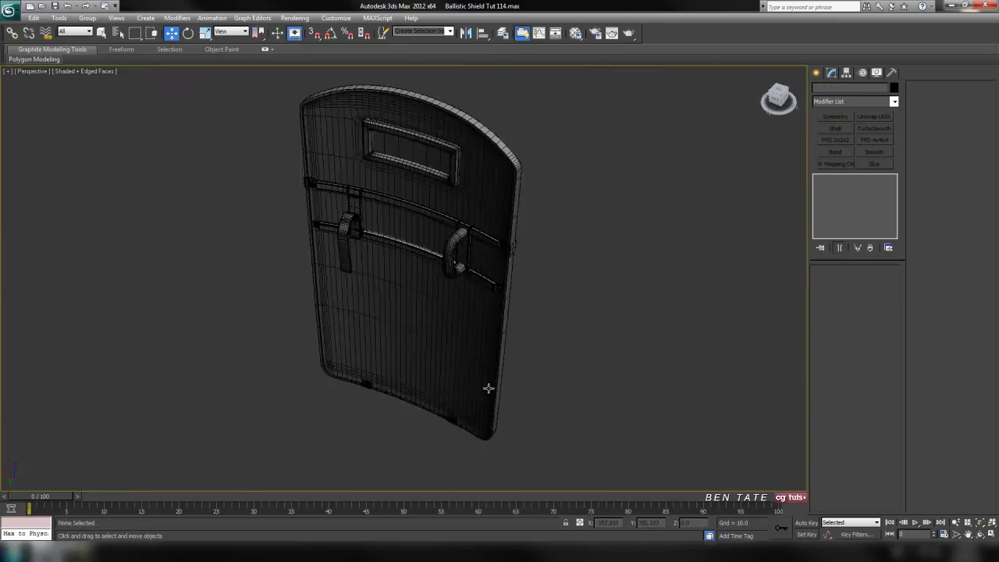
middle_click_drag(489, 388, 565, 384, "alt")
scroll(562, 379, "up", 6)
right_click(513, 270)
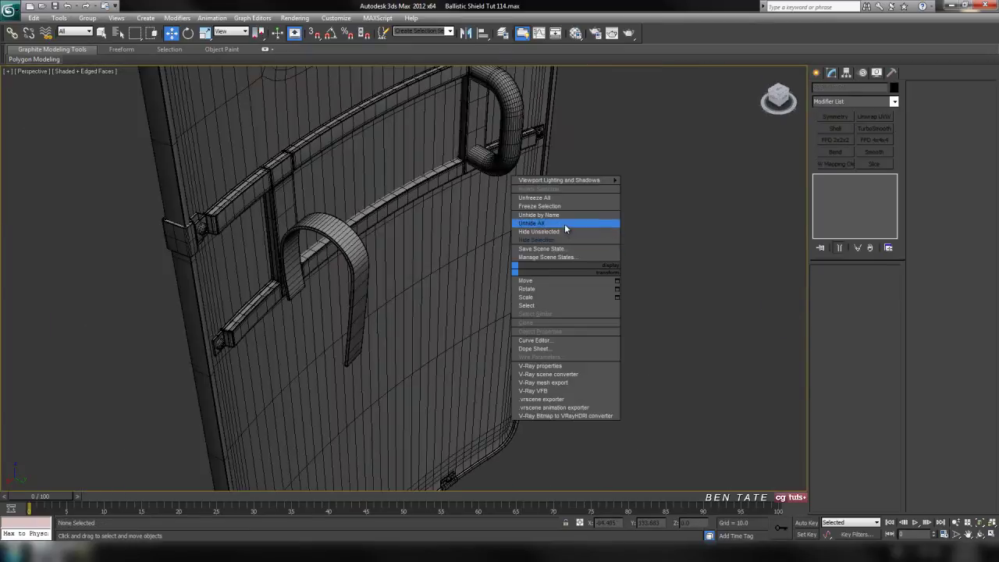
Examine the edge flow of the whole shield from the front, including the window frame, side brackets and bottom rim.
middle_click_drag(495, 310, 331, 209, "alt")
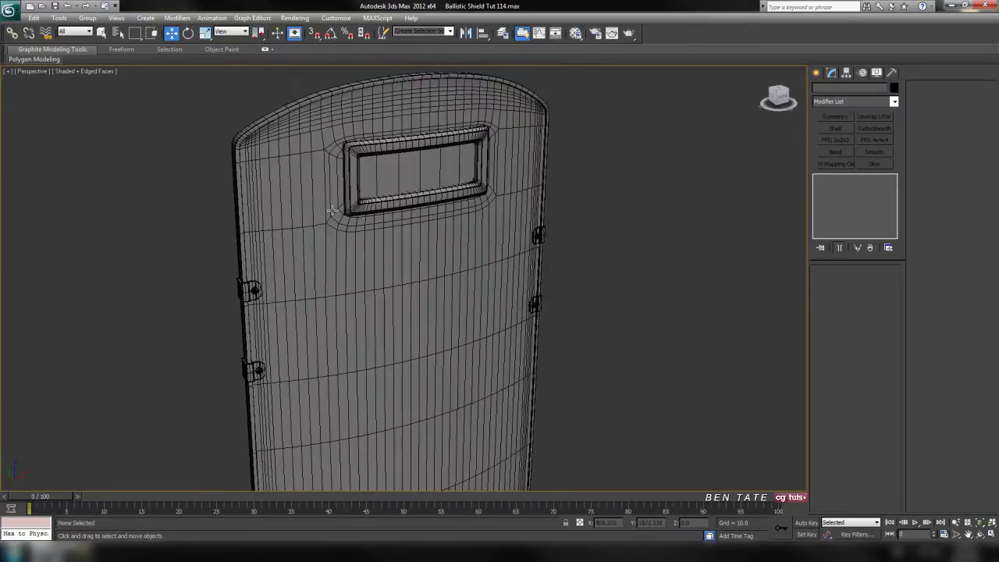
middle_click_drag(498, 232, 408, 296, "alt")
scroll(383, 262, "up", 4)
scroll(393, 260, "down", 2)
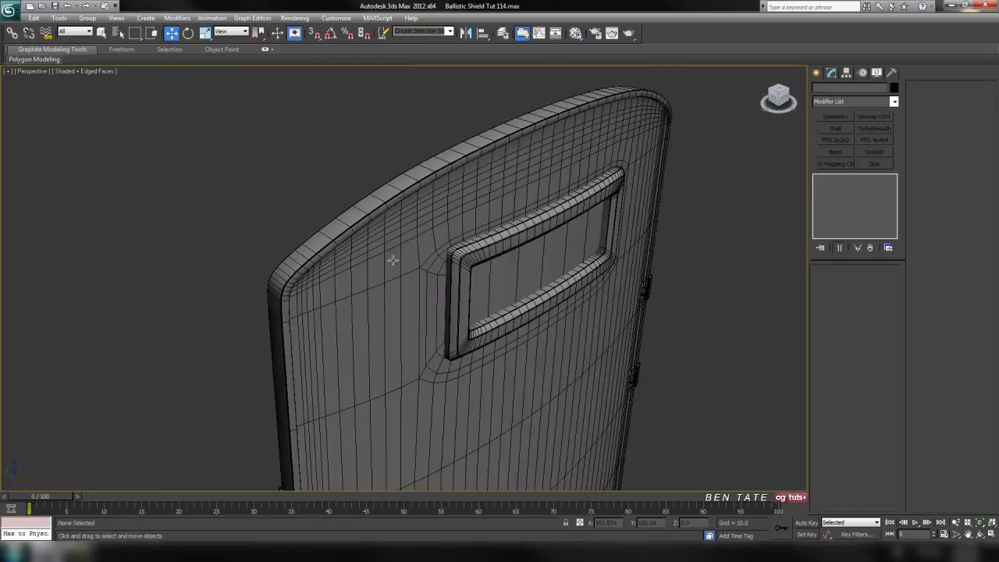
middle_click_drag(448, 386, 424, 272)
middle_click_drag(437, 468, 427, 218)
middle_click_drag(449, 437, 573, 307)
left_click_drag(573, 307, 428, 315, "alt")
scroll(427, 314, "down", 3)
middle_click_drag(428, 314, 397, 373)
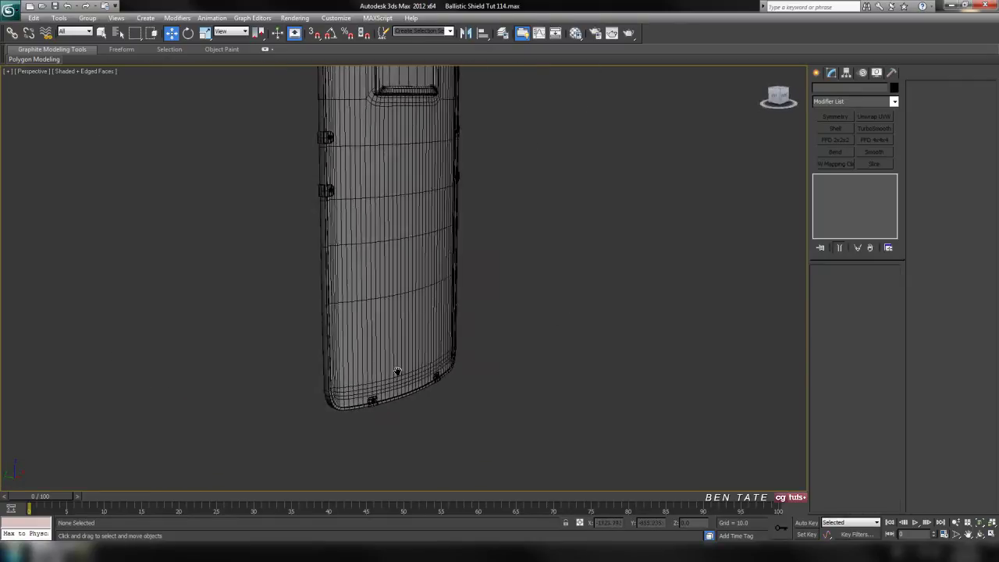
scroll(437, 343, "down", 3)
middle_click_drag(466, 332, 640, 364, "alt")
scroll(471, 330, "up", 3)
scroll(529, 361, "up", 1)
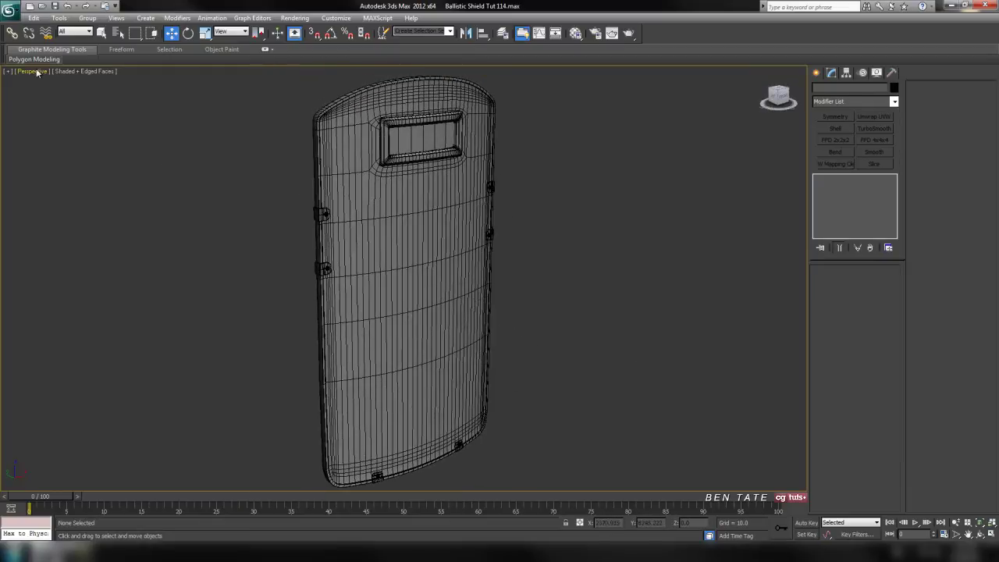
Check the scene's summary info for vertex and face totals, then close it.
left_click(9, 10)
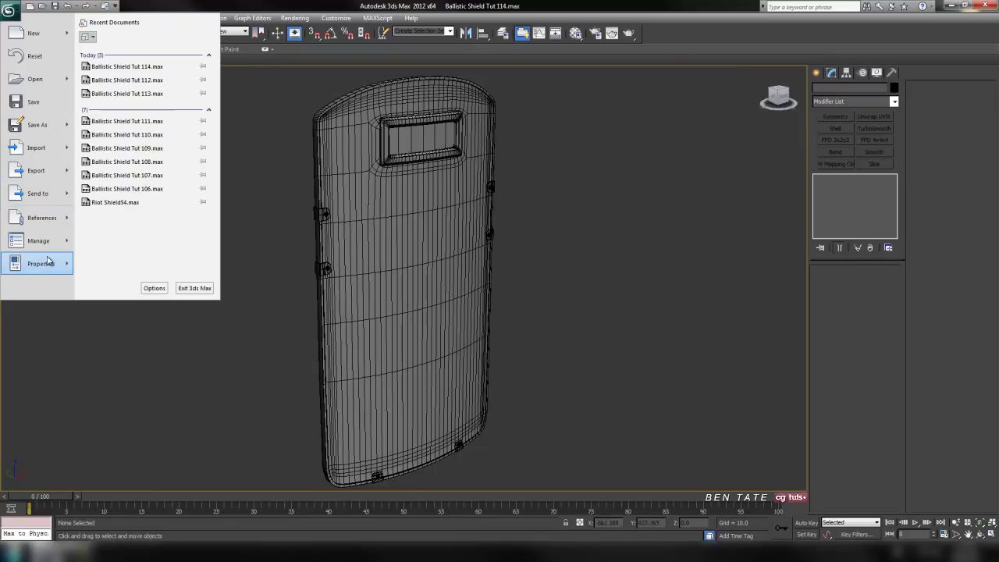
mouse_move(51, 267)
left_click(153, 54)
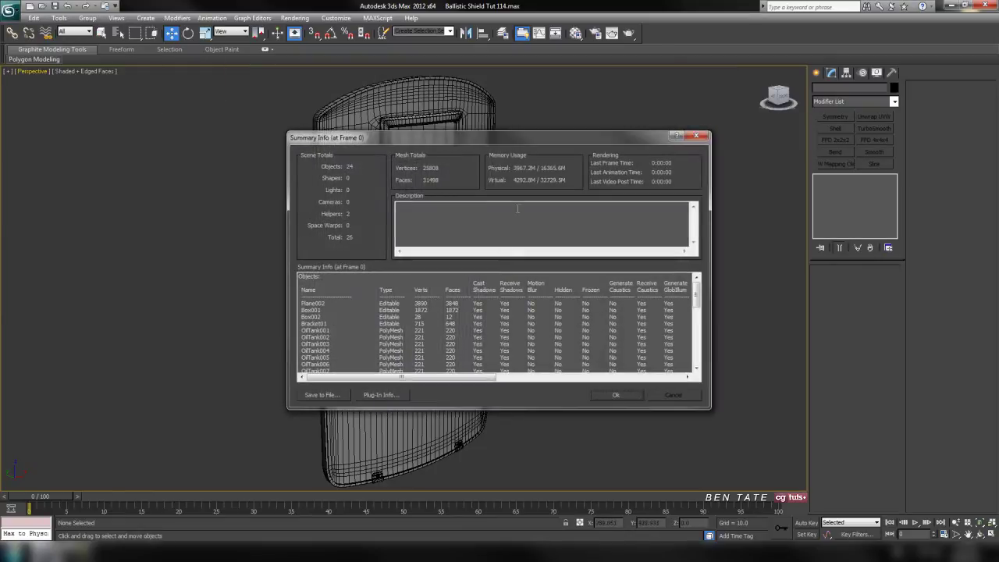
left_click_drag(553, 134, 526, 139)
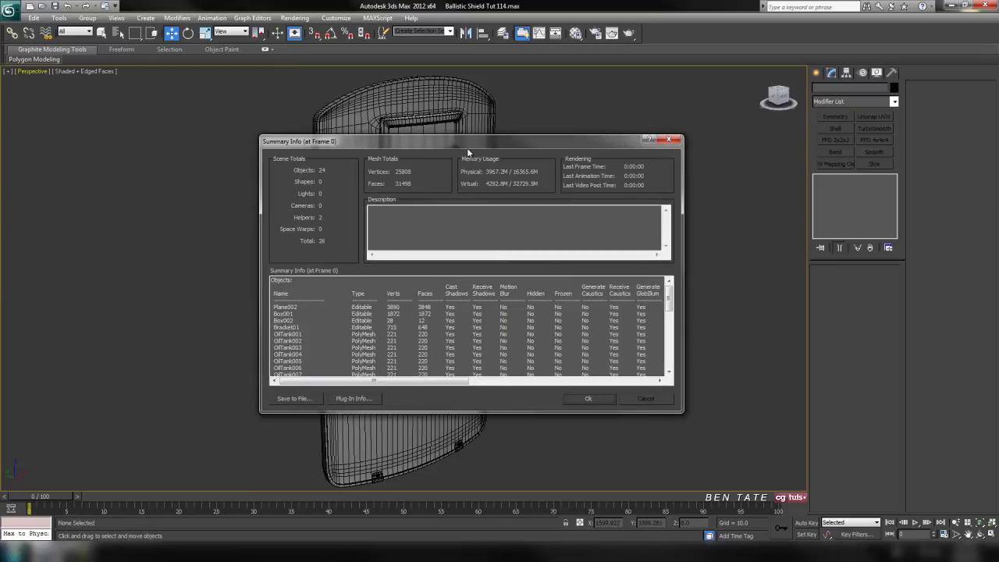
left_click_drag(470, 145, 441, 147)
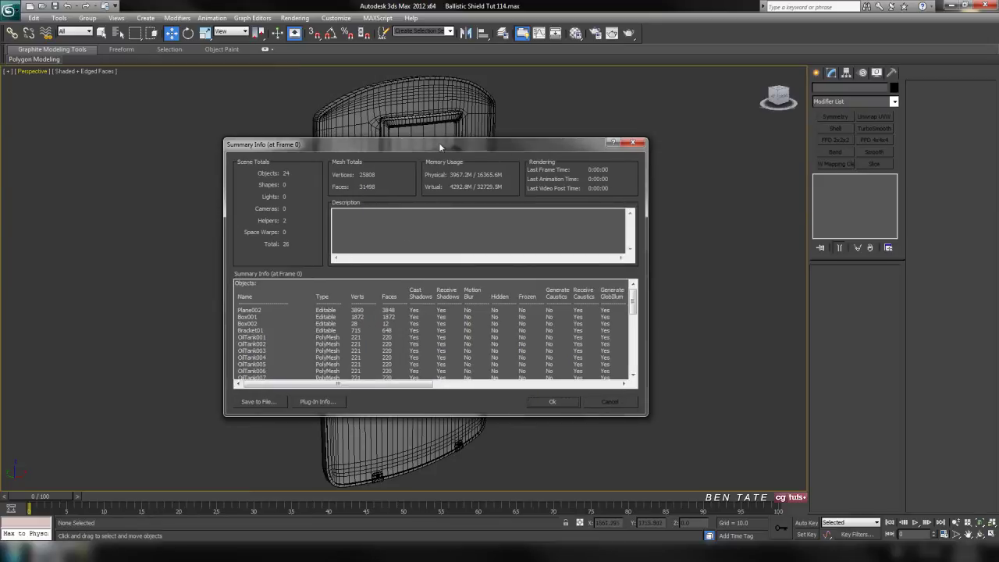
left_click(633, 143)
Hide everything except the grouped bracket and bolt on the shield's bottom rim, and frame the group.
mouse_move(620, 305)
middle_mouse_down()
mouse_move(461, 308)
mouse_move(388, 286)
mouse_move(393, 256)
mouse_move(397, 324)
mouse_move(322, 322)
mouse_move(403, 335)
mouse_move(421, 370)
mouse_move(445, 252)
mouse_move(547, 292)
mouse_move(544, 338)
mouse_move(549, 299)
middle_mouse_up()
key("F4")
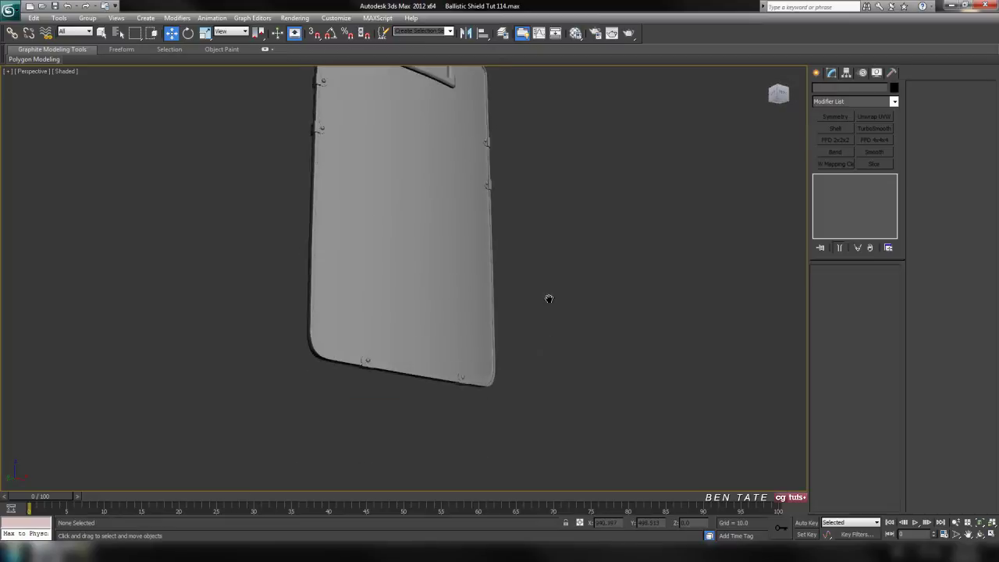
key("F4")
scroll(513, 380, "up", 10)
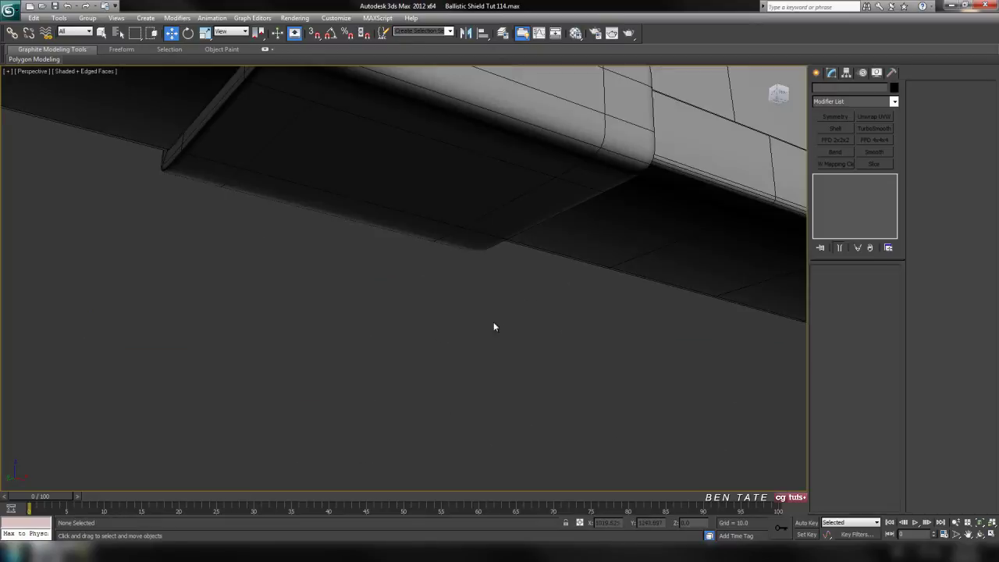
scroll(488, 250, "down", 5)
left_click(490, 259)
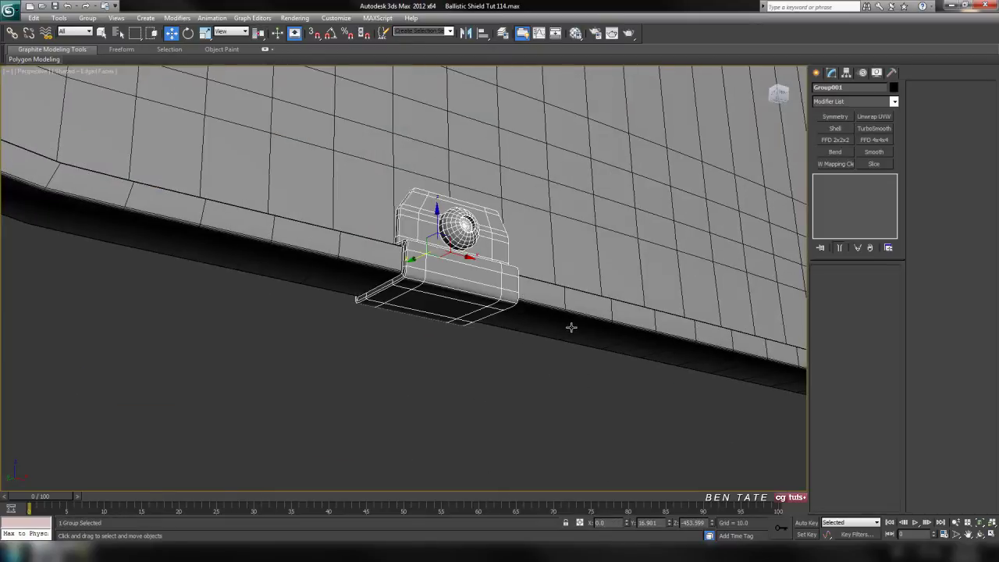
right_click(591, 351)
left_click(631, 310)
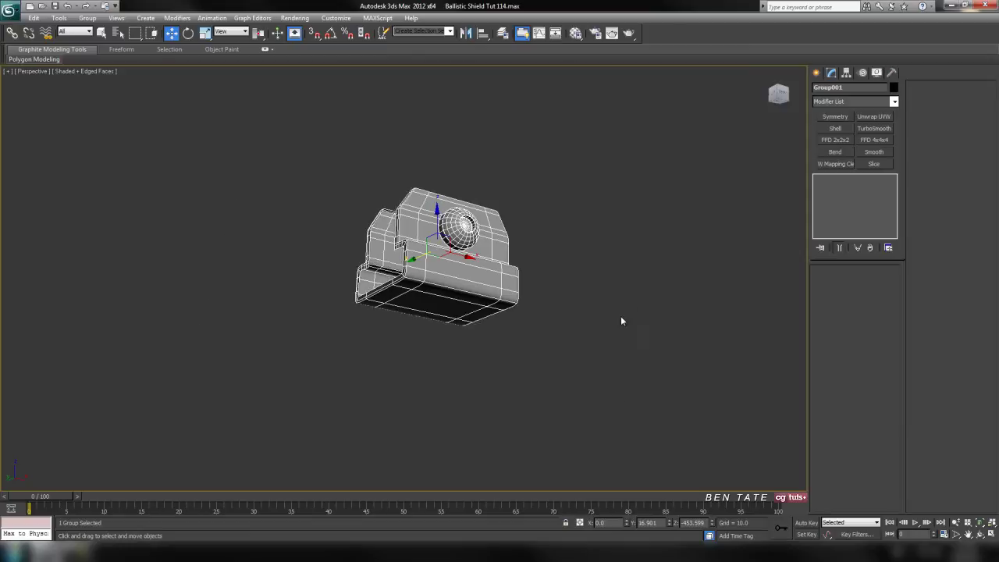
key("z")
Ungroup the bottom-rim bracket from its bolt and leave only the bracket body visible.
left_click(87, 18)
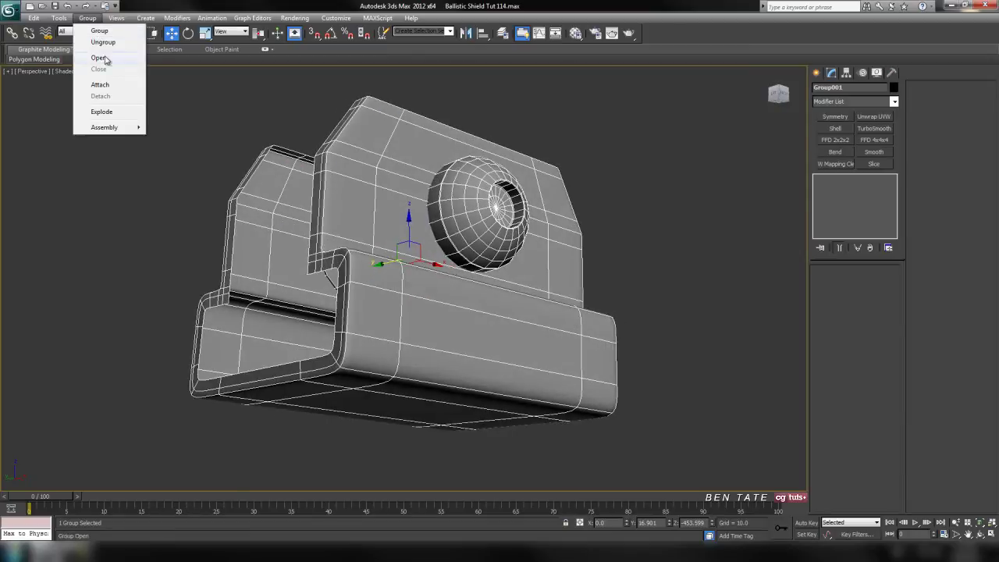
left_click(111, 44)
left_click(118, 161)
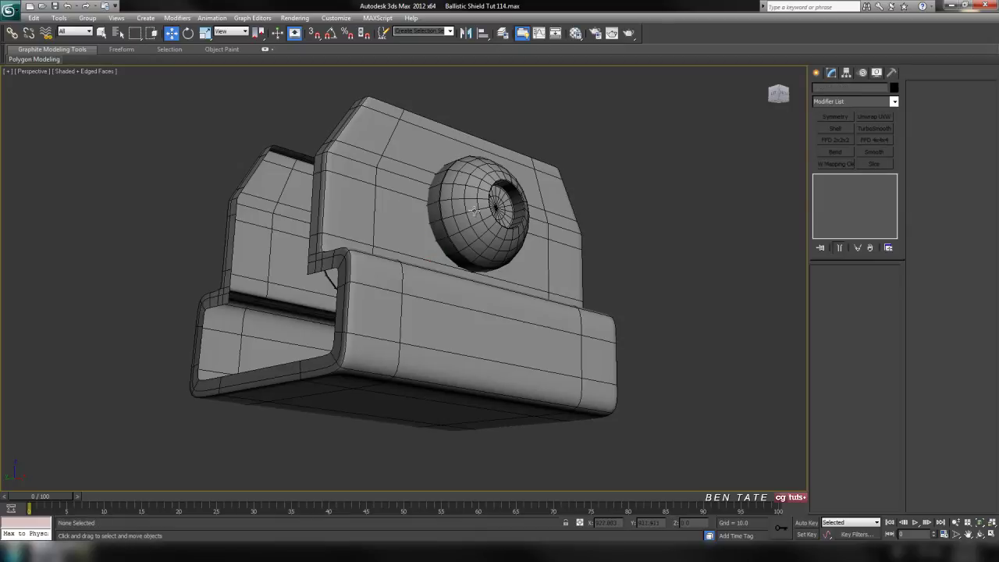
left_click(402, 211)
right_click(402, 208)
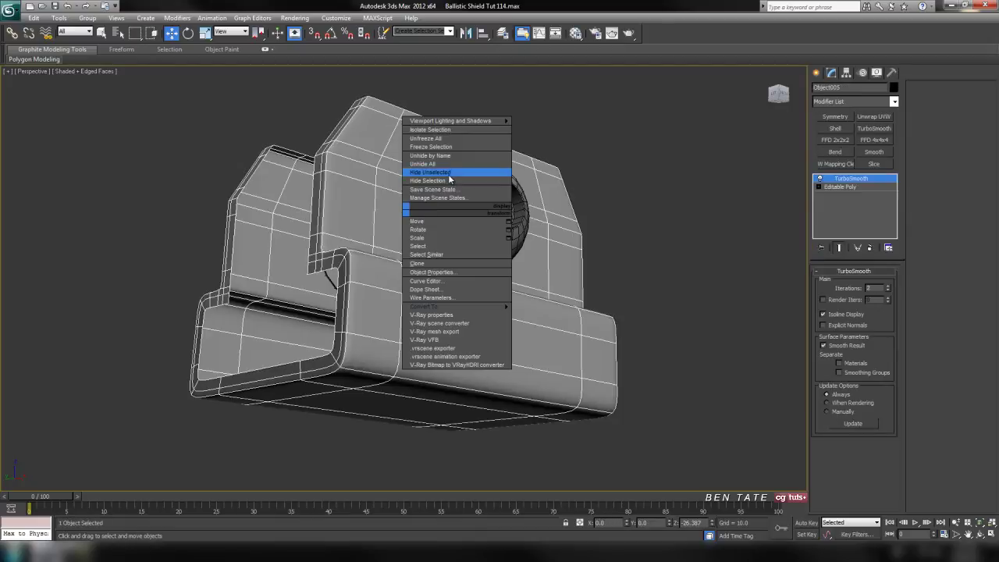
left_click(448, 176)
Turn off Isoline Display in the bracket's TurboSmooth and convert the bracket to an Editable Poly.
middle_click_drag(539, 240, 530, 244)
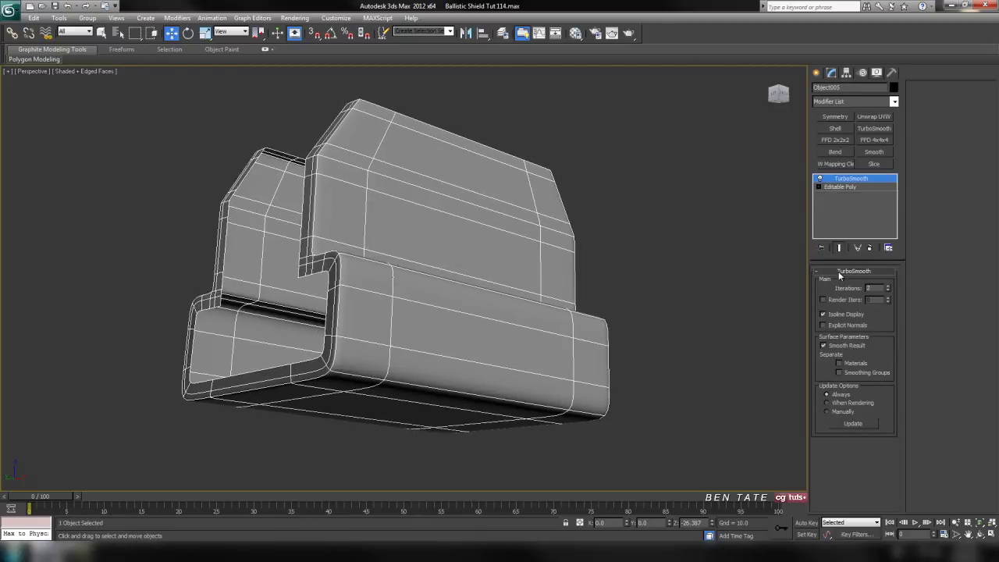
left_click(824, 313)
middle_click_drag(549, 424, 539, 284, "alt")
middle_click_drag(470, 317, 458, 275, "alt")
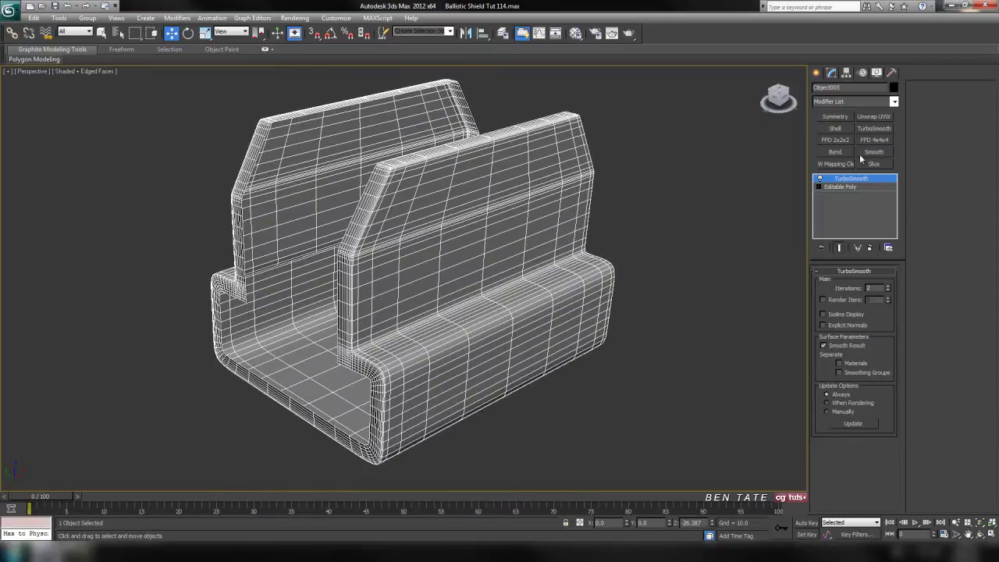
right_click(507, 198)
mouse_move(562, 290)
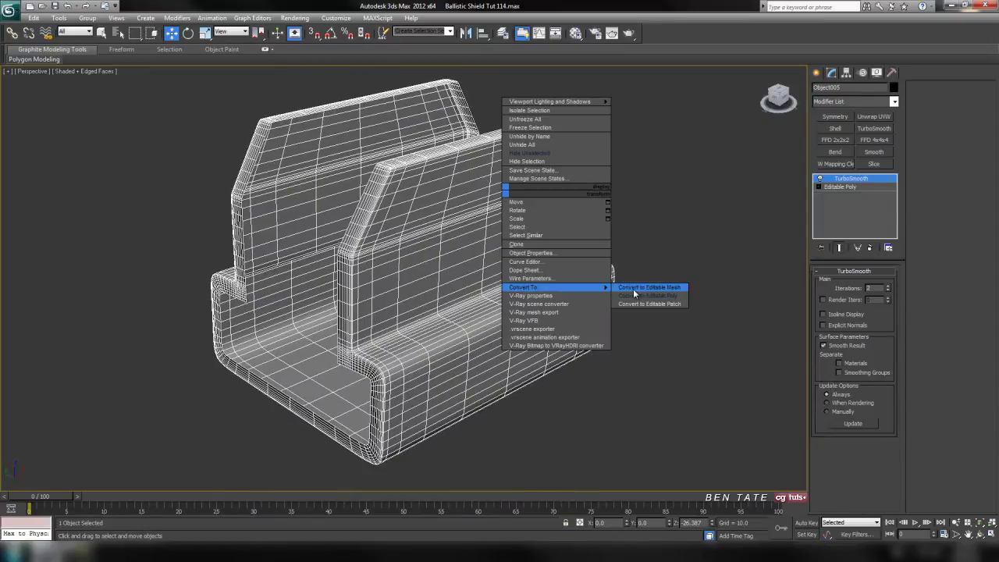
left_click(647, 296)
Turn on Ignore Backfacing in edge mode and remove the redundant vertical edge loops from the end face of one upright plate.
mouse_move(608, 293)
middle_mouse_down("alt")
mouse_move(584, 290)
mouse_move(613, 290)
middle_mouse_up("alt")
scroll(523, 311, "up", 5)
middle_click_drag(527, 333, 537, 306)
middle_click_drag(74, 213, 299, 256)
middle_click_drag(663, 336, 302, 255)
left_click(386, 282)
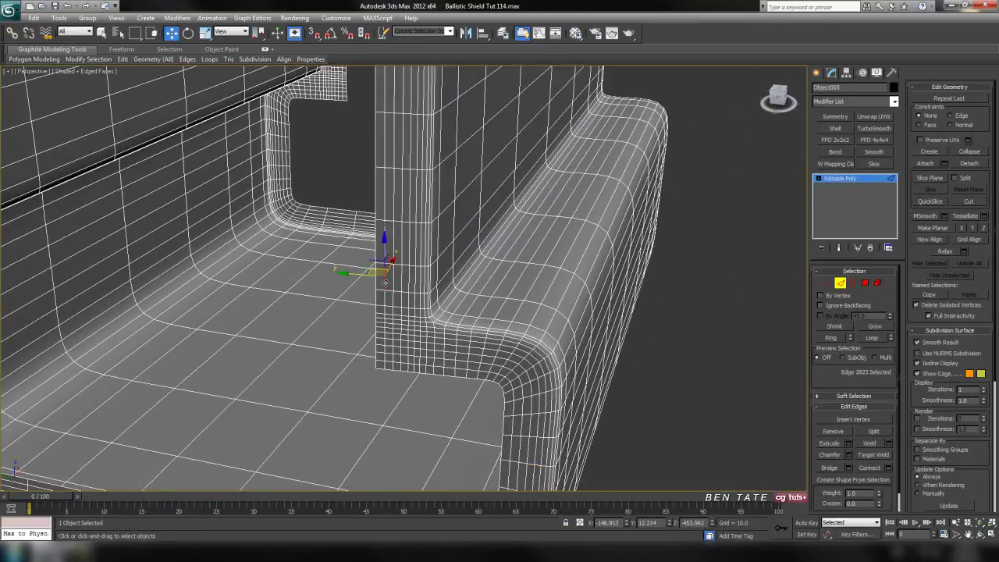
left_click(101, 32)
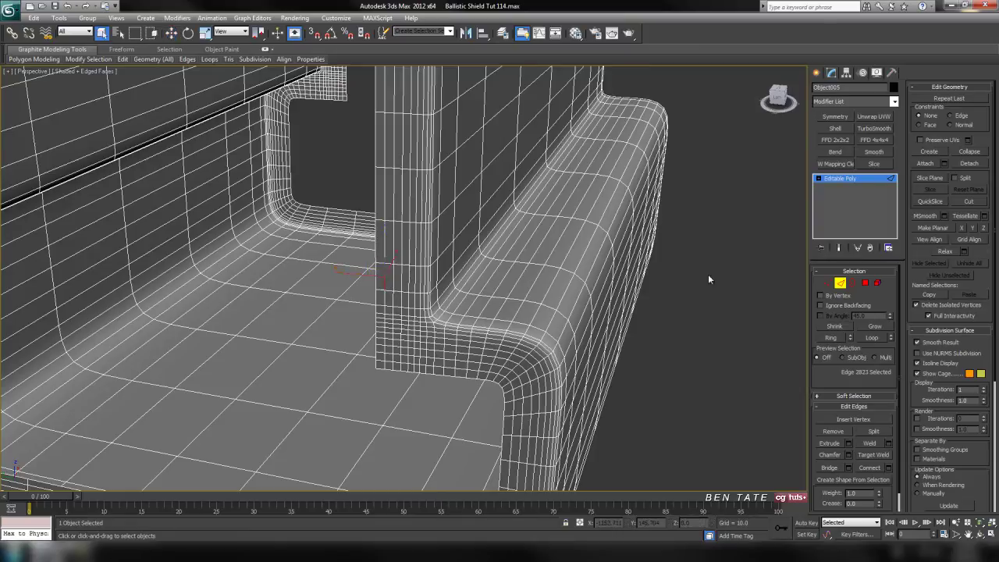
left_click(398, 285, "ctrl")
scroll(437, 293, "up", 6)
scroll(457, 299, "down", 5)
left_click(875, 338)
scroll(447, 337, "down", 6)
middle_click_drag(360, 308, 597, 353)
key("ctrl+BackSpace")
Remove the redundant vertical edge loops from the end face of the bracket's other upright plate.
middle_click_drag(453, 331, 461, 325)
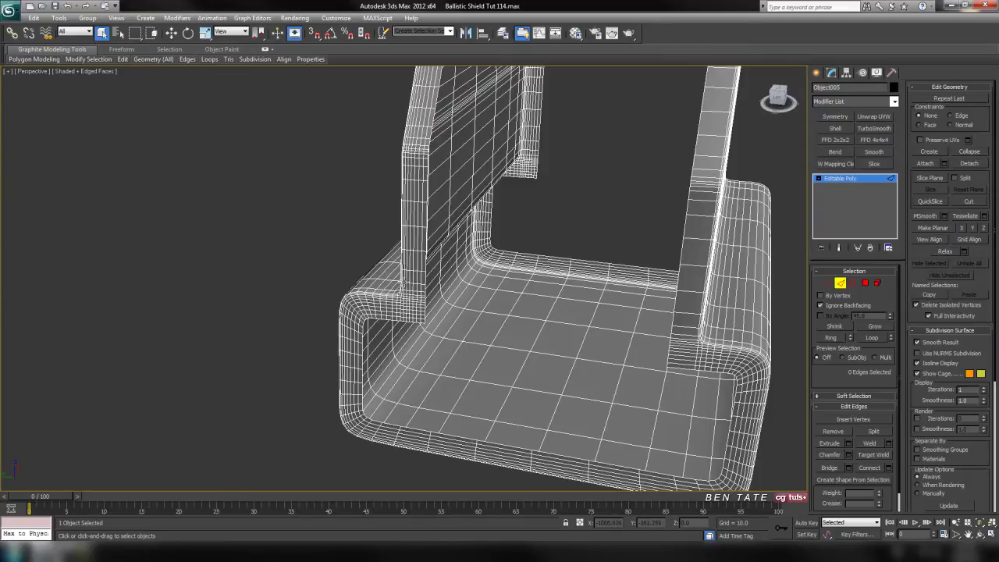
left_click(407, 258)
scroll(404, 281, "up", 8)
scroll(477, 288, "down", 3)
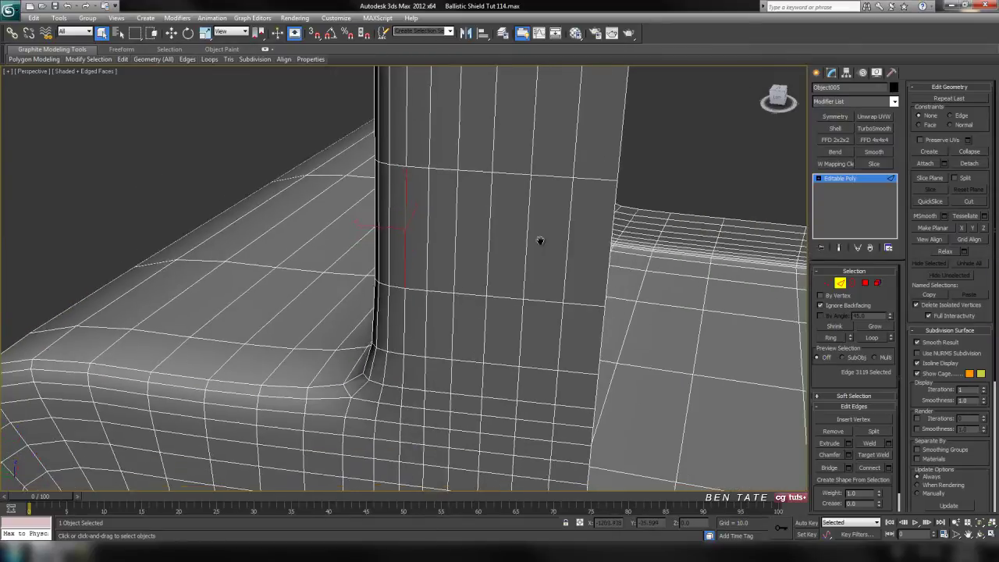
middle_click_drag(540, 240, 567, 253, "alt")
left_click(563, 254)
left_click(525, 257, "ctrl")
left_click(487, 251, "ctrl")
left_click(454, 251, "ctrl")
left_click(427, 254, "ctrl")
left_click(871, 340)
scroll(657, 307, "down", 4)
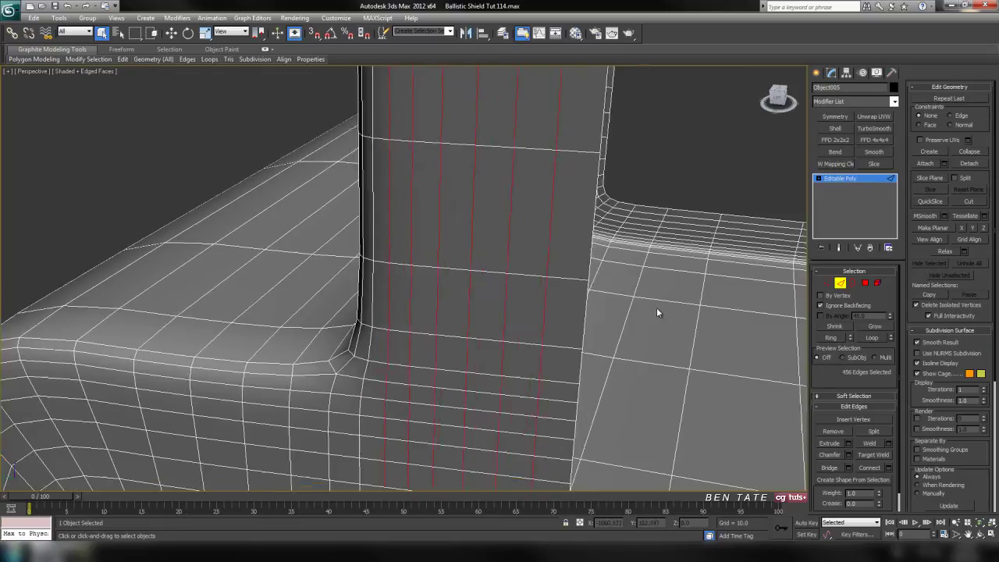
key("ctrl+BackSpace")
Remove the inner edge loops that follow the channel's profile across one end face of the bracket.
middle_click_drag(315, 309, 371, 301, "alt")
middle_click_drag(487, 334, 638, 327)
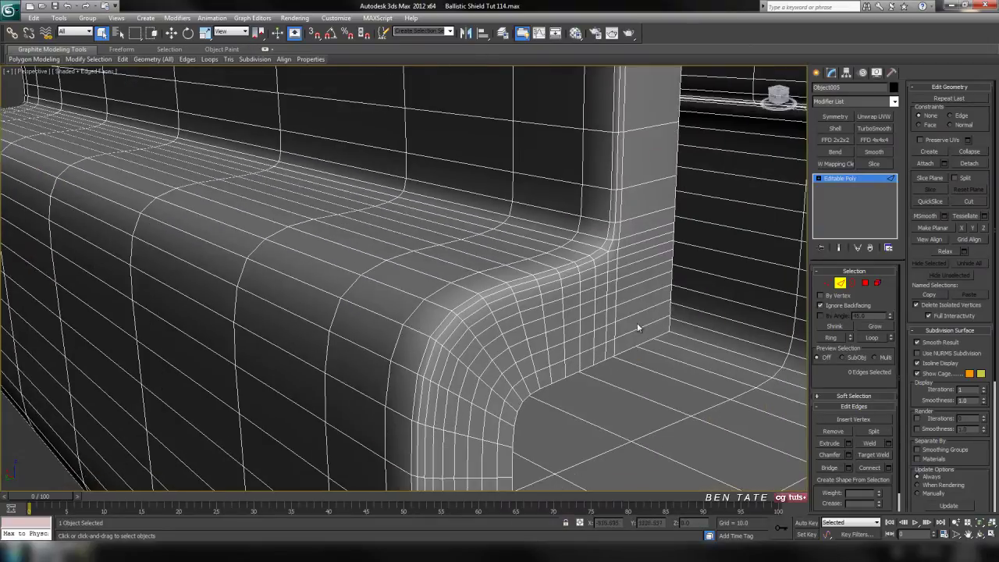
left_click(654, 323)
left_click(656, 288, "ctrl")
left_click(652, 259, "ctrl")
middle_click_drag(652, 260, 365, 341, "alt")
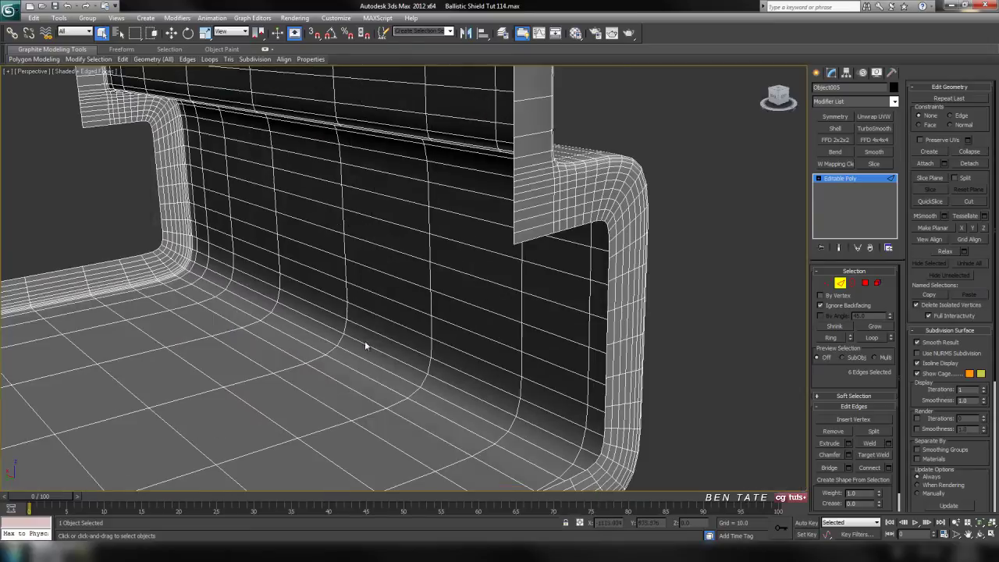
left_click(873, 339)
middle_click_drag(548, 364, 563, 363)
key("ctrl+BackSpace")
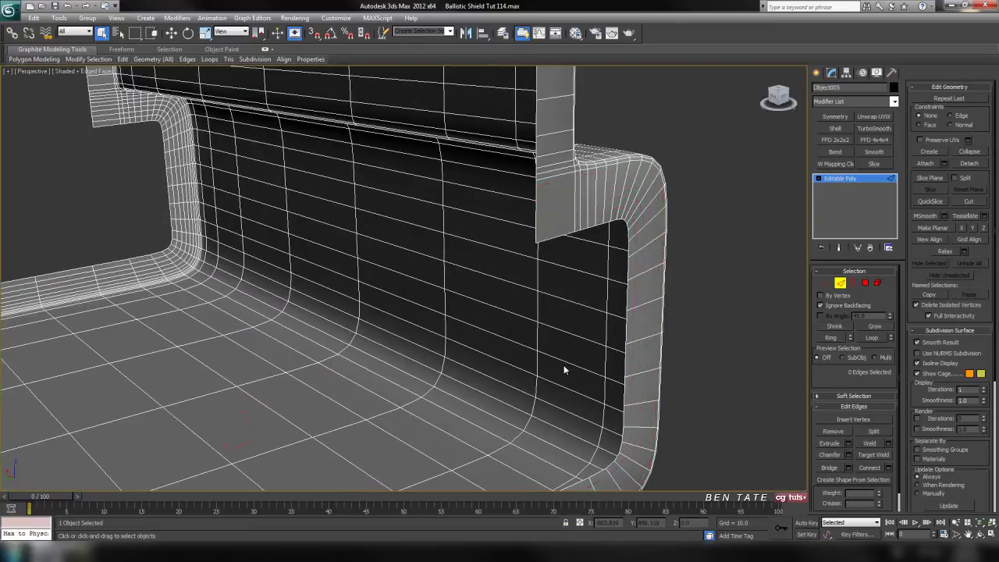
Remove the matching inner profile edge loops from the end face at the bracket's opposite end.
scroll(564, 365, "down", 5)
middle_click_drag(466, 319, 575, 270, "alt")
scroll(575, 270, "up", 5)
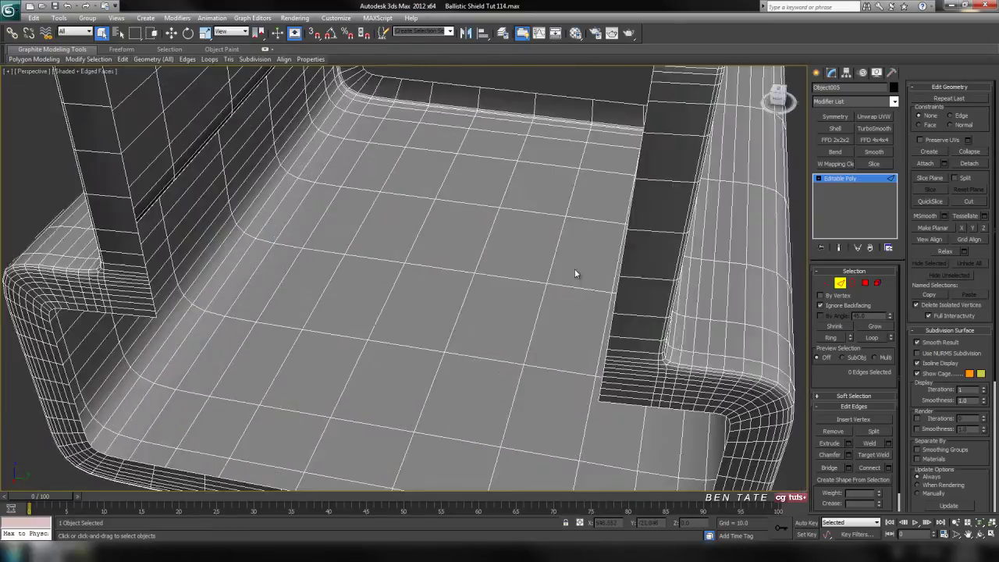
scroll(574, 270, "down", 2)
left_click(206, 281)
key("z")
middle_click_drag(258, 280, 352, 238, "alt")
scroll(352, 239, "down", 4)
middle_click_drag(429, 355, 472, 349, "alt")
left_click(439, 331)
left_click(435, 354, "ctrl")
left_click(436, 315, "ctrl")
left_click(436, 297, "ctrl")
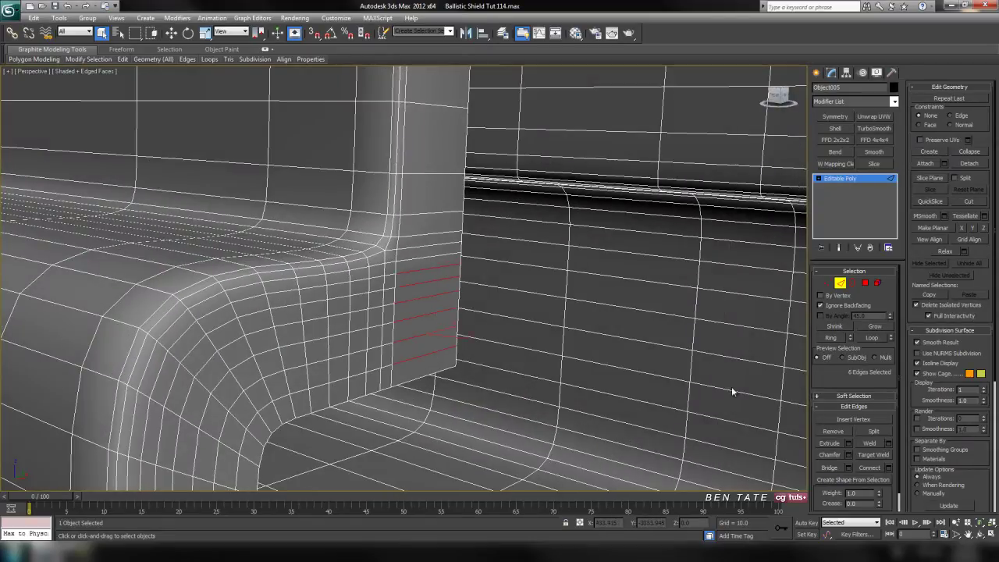
left_click(874, 337)
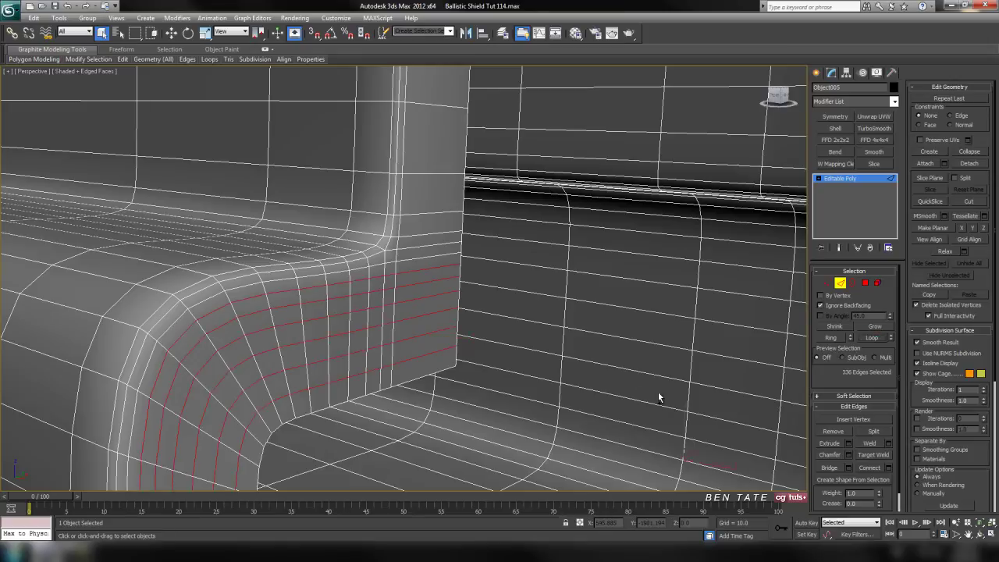
left_click(658, 393)
Remove the redundant horizontal edge loops across the first upright plate, above and below its bend, and check the shading.
middle_click_drag(649, 390, 491, 193, "alt")
left_click(464, 161)
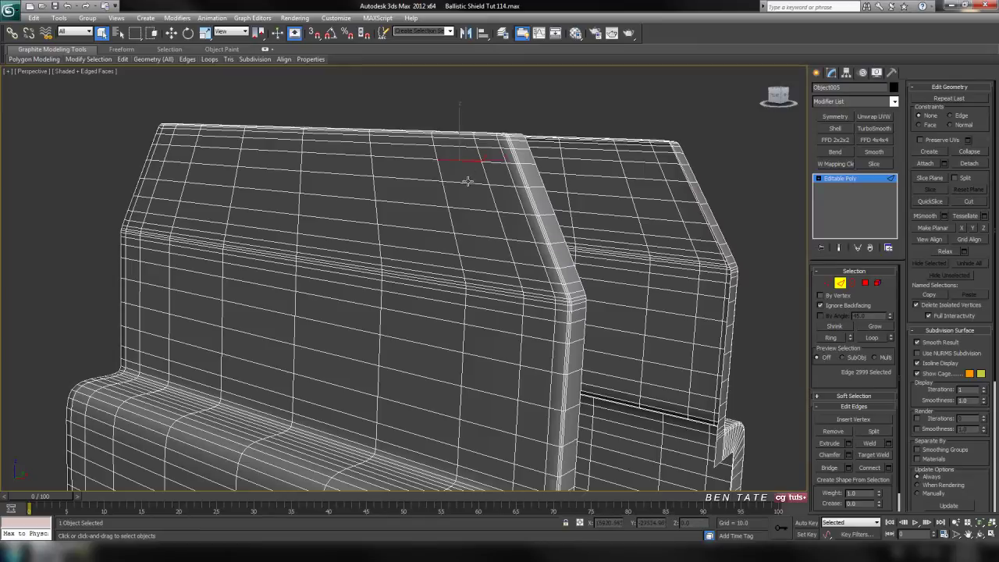
left_click(480, 209, "ctrl")
left_click(474, 235, "ctrl")
left_click(503, 330, "ctrl")
left_click(490, 422, "ctrl")
left_click(483, 457, "ctrl")
middle_click_drag(518, 448, 450, 351)
middle_click_drag(659, 249, 645, 296)
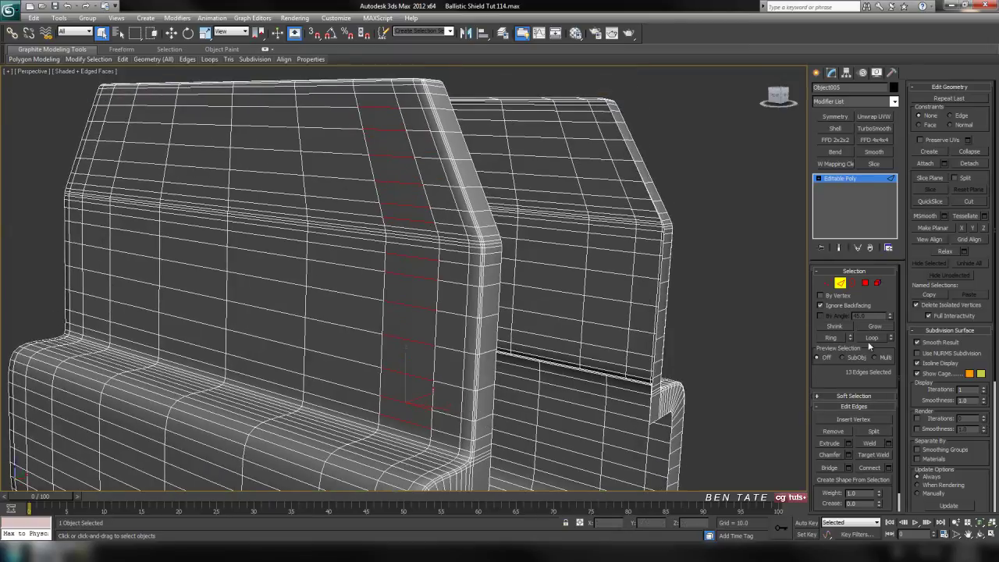
left_click(752, 360)
key("F4")
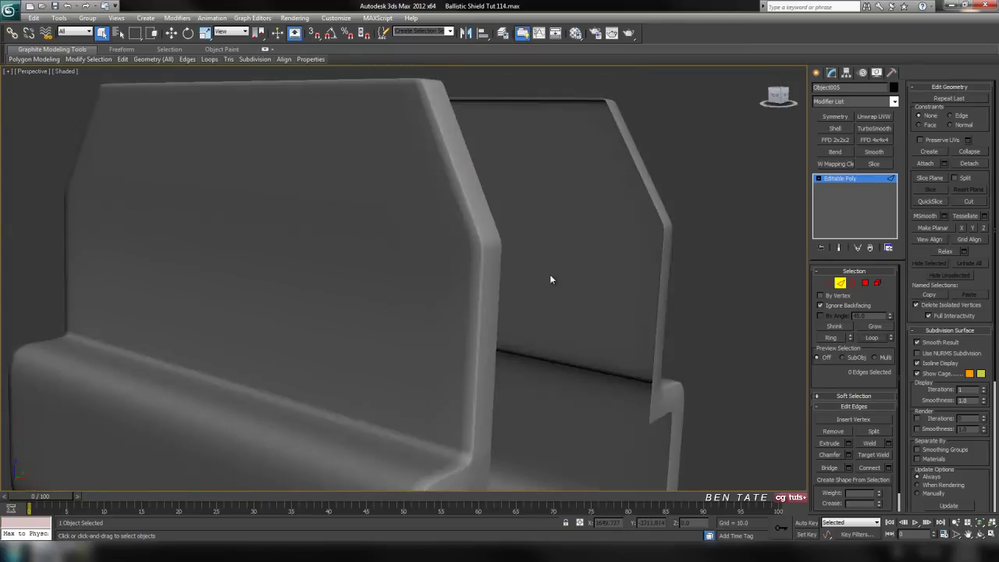
key("z")
key("F4")
Remove the redundant horizontal edge loops above and below the bend on the opposite upright plate.
middle_click_drag(554, 284, 448, 290, "alt")
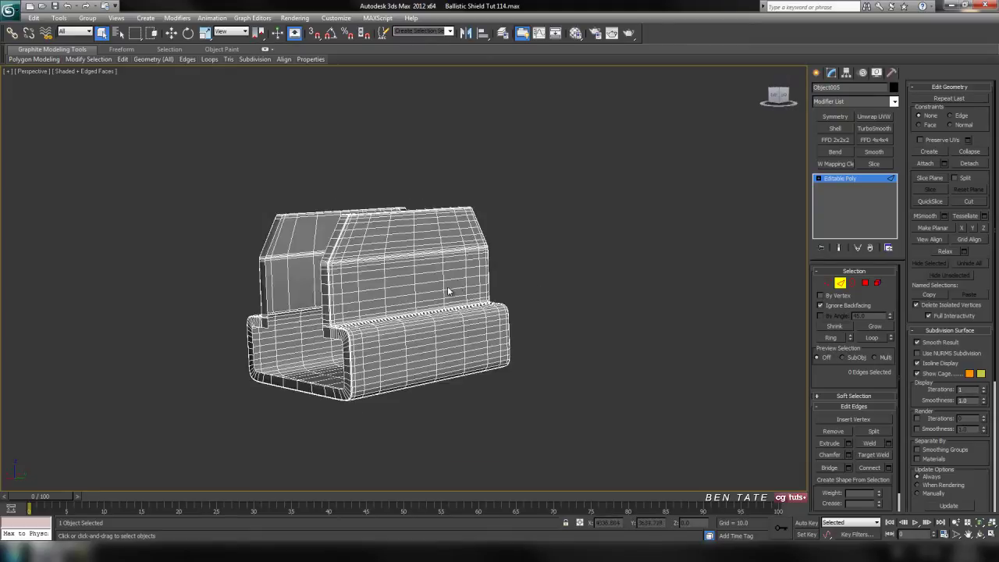
scroll(453, 292, "up", 4)
left_click(470, 177)
left_click(467, 192, "ctrl")
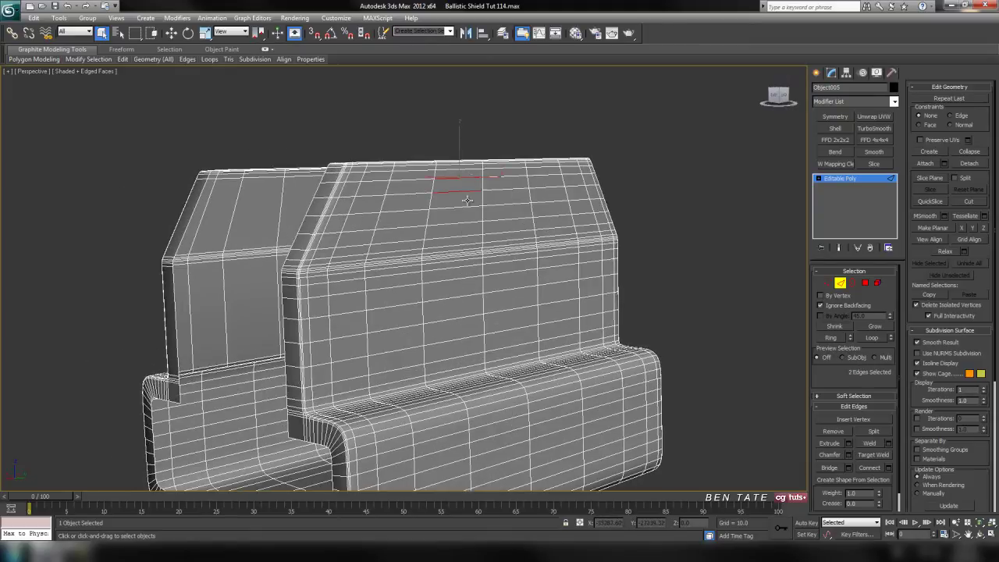
left_click(462, 223, "ctrl")
left_click(457, 268, "ctrl")
left_click(458, 281, "ctrl")
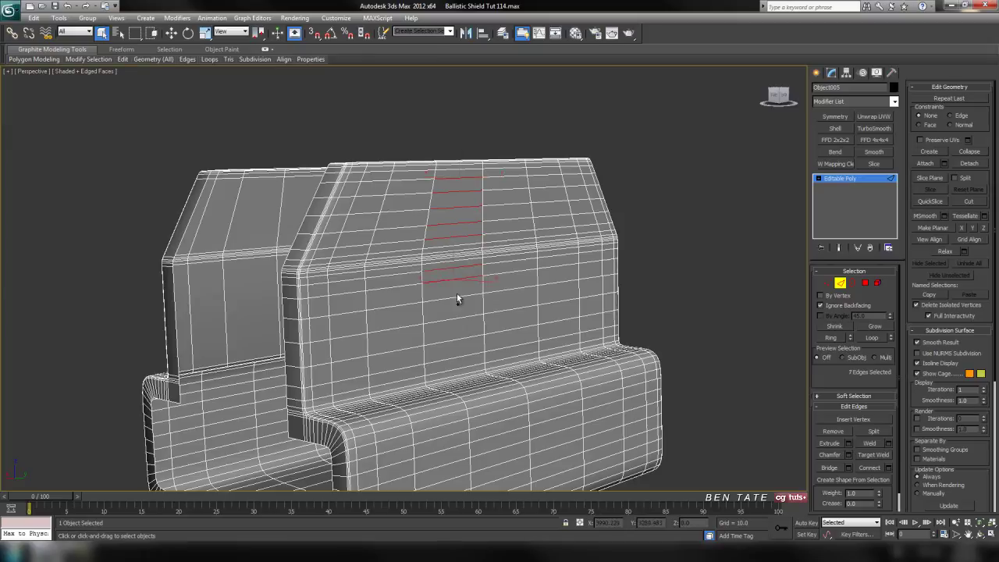
left_click(461, 368, "ctrl")
middle_click_drag(461, 250, 466, 243)
left_click(868, 337)
left_click(751, 351)
Remove the crosswise edge loops on either side of the bracket's middle, keeping the central loop and the end supports.
middle_click_drag(568, 357, 578, 378)
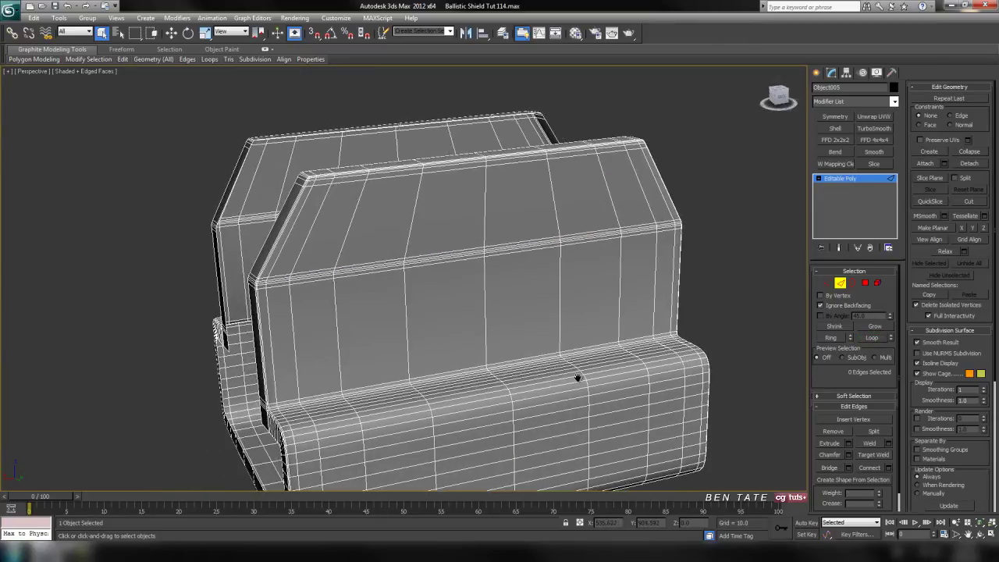
left_click(313, 223)
left_click(353, 223, "ctrl")
left_click(413, 223, "ctrl")
left_click(553, 205, "ctrl")
left_click(612, 201, "ctrl")
left_click(641, 205, "ctrl")
left_click(872, 338)
key("ctrl+BackSpace")
Remove the redundant lengthwise edge loops across the flat ledges beside the feet of both upright plates.
middle_click_drag(516, 383, 571, 382, "alt")
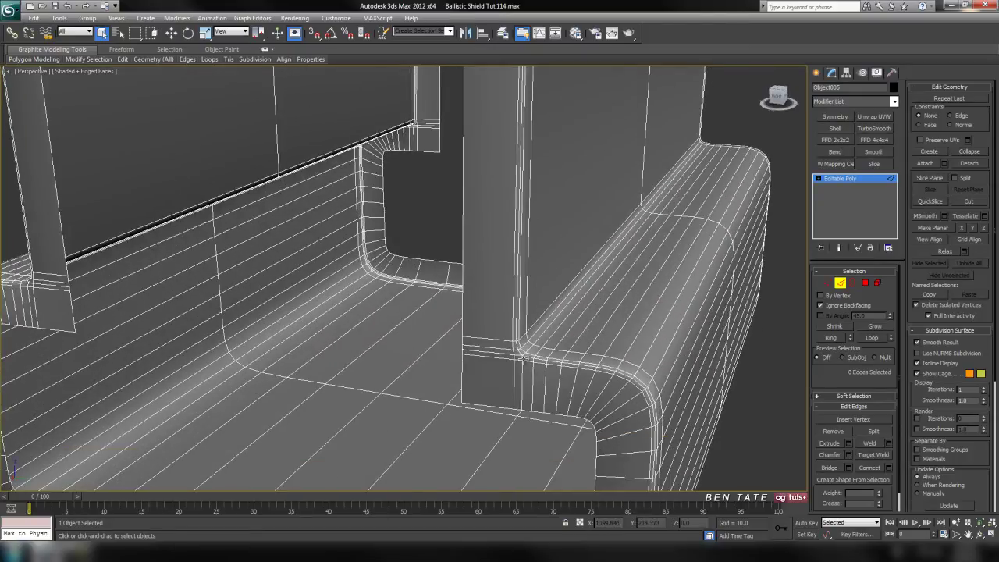
left_click(544, 376)
left_click(872, 338)
key("ctrl+BackSpace")
middle_click_drag(178, 269, 260, 259, "alt")
left_click(301, 326)
left_click(288, 329, "ctrl")
left_click(273, 332, "ctrl")
left_click(257, 335, "ctrl")
left_click(878, 341)
key("ctrl+BackSpace")
Remove the lengthwise edge loops above and below the middle loop on one side wall of the channel.
middle_click_drag(291, 400, 521, 223, "alt")
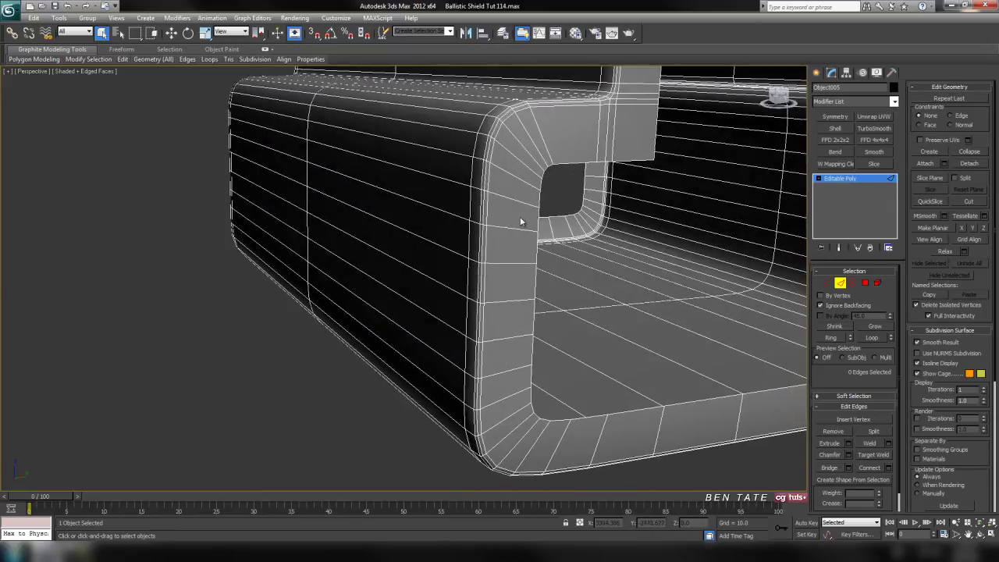
left_click(518, 227)
left_click(524, 205, "ctrl")
left_click(507, 370, "ctrl")
left_click(509, 396, "ctrl")
middle_click_drag(598, 396, 501, 390)
left_click(872, 338)
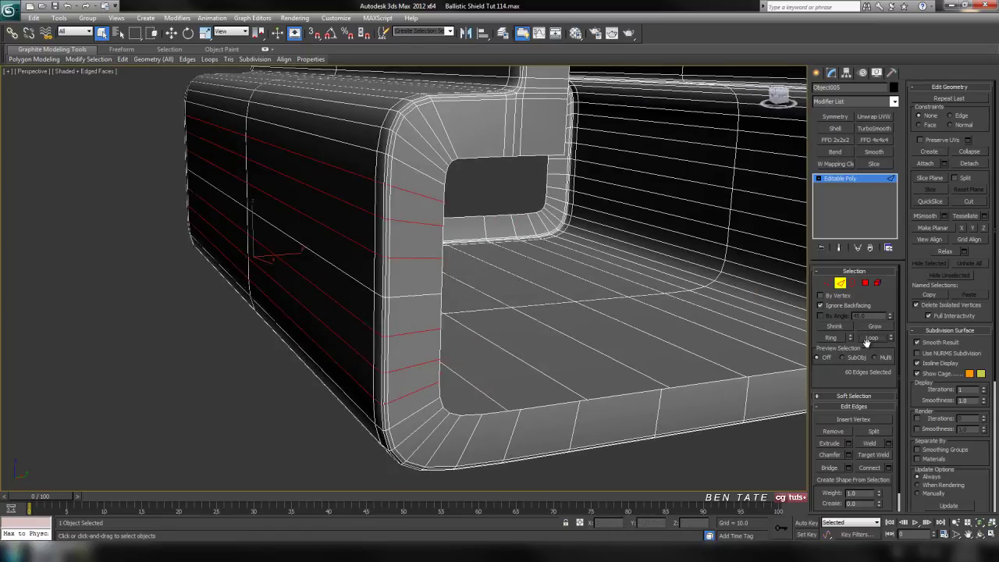
key("ctrl+BackSpace")
Remove the same redundant lengthwise edge loops from the channel's opposite side wall, keeping its middle loop.
middle_click_drag(438, 363, 438, 383, "alt")
left_click(627, 180)
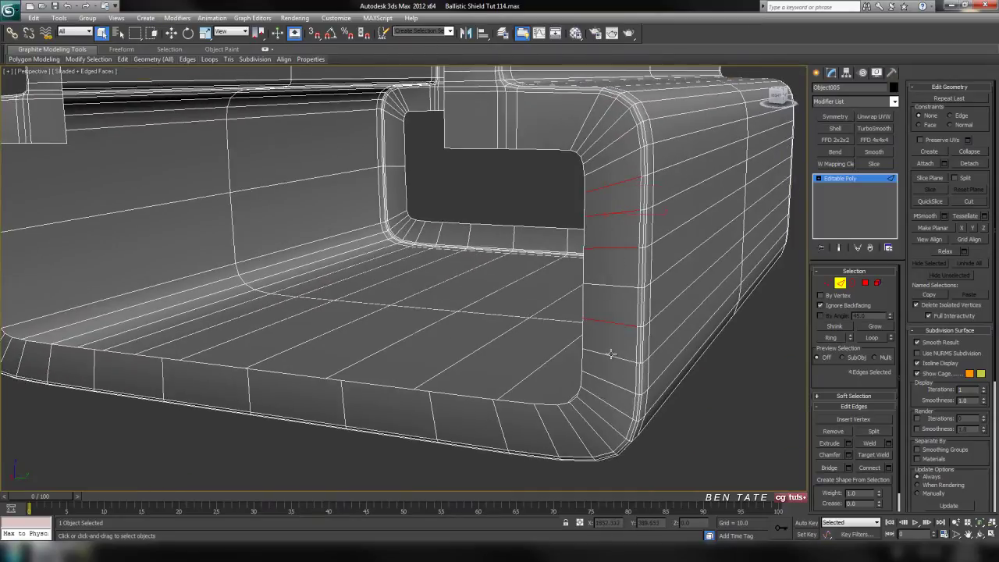
left_click(611, 381, "ctrl")
left_click(877, 339)
key("ctrl+BackSpace")
Remove the lengthwise edge loops on either side of the middle loop along the channel's base, and check the shading.
middle_click_drag(404, 335, 261, 372, "alt")
left_click(162, 347)
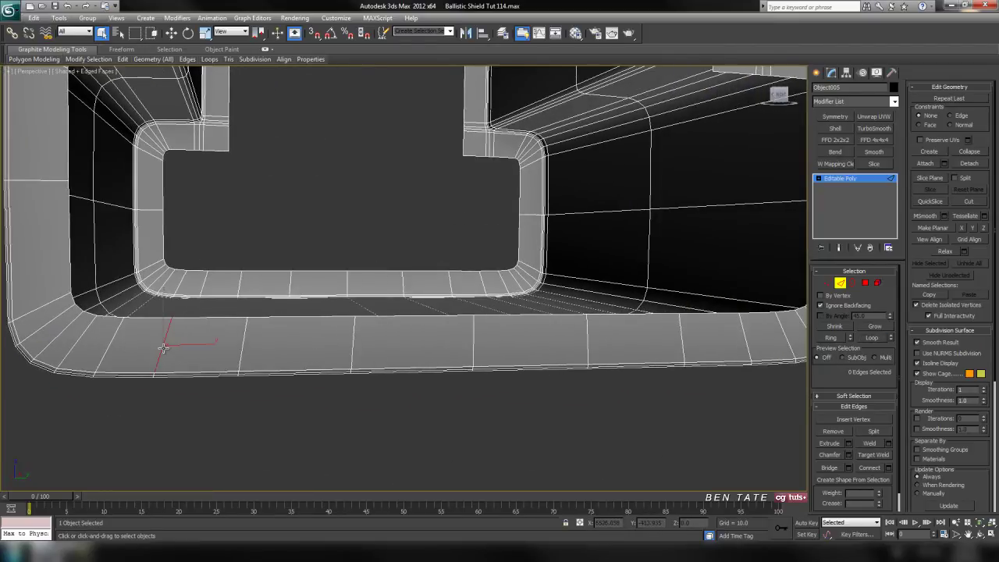
left_click(243, 346, "ctrl")
left_click(354, 342, "ctrl")
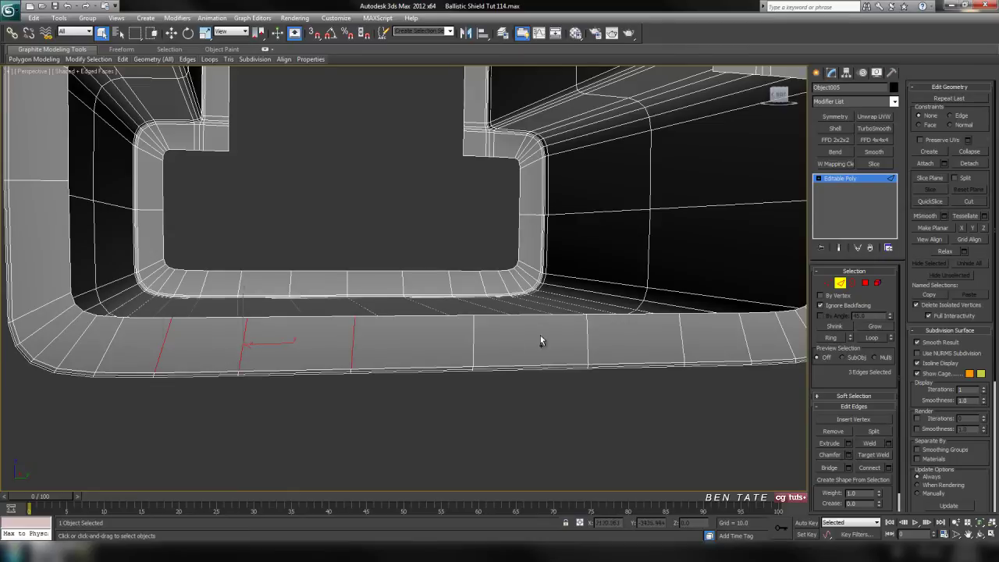
left_click(590, 339, "ctrl")
left_click(684, 349, "ctrl")
left_click(745, 342, "ctrl")
key("ctrl+BackSpace")
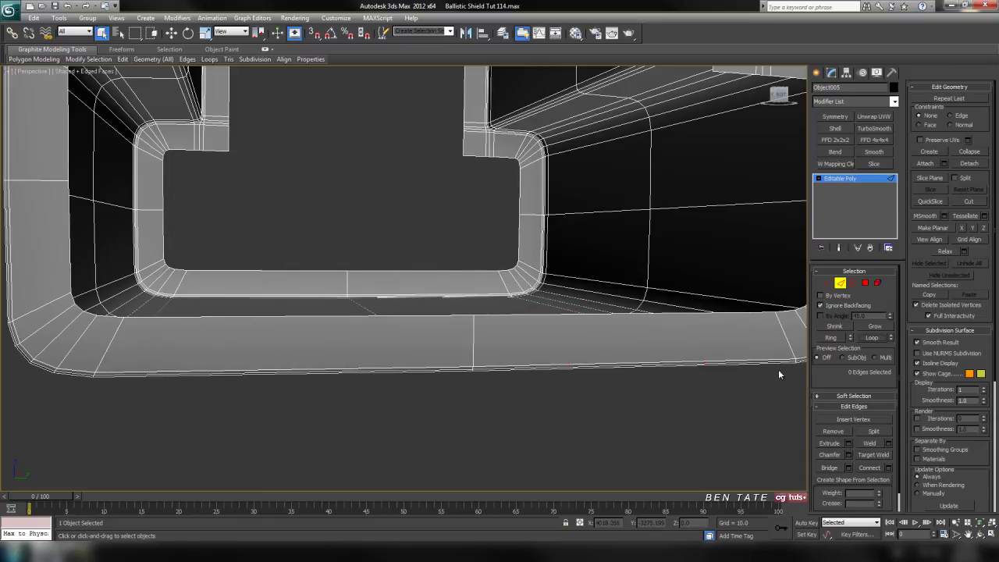
scroll(661, 364, "down", 5)
mouse_move(559, 385)
middle_mouse_down("alt")
mouse_move(457, 335)
mouse_move(476, 380)
mouse_move(520, 423)
middle_mouse_up("alt")
key("F4")
key("F4")
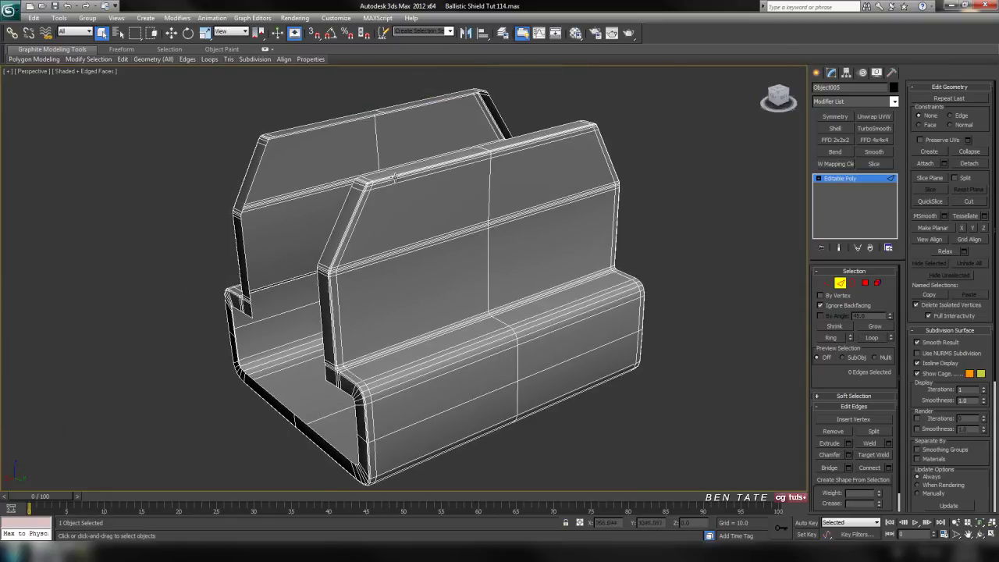
Remove the outermost edge loops flanking the horizontal bend on both upright plates.
left_click(395, 178)
key("z")
scroll(402, 311, "down", 3)
middle_click_drag(403, 312, 553, 238)
scroll(554, 238, "up", 5)
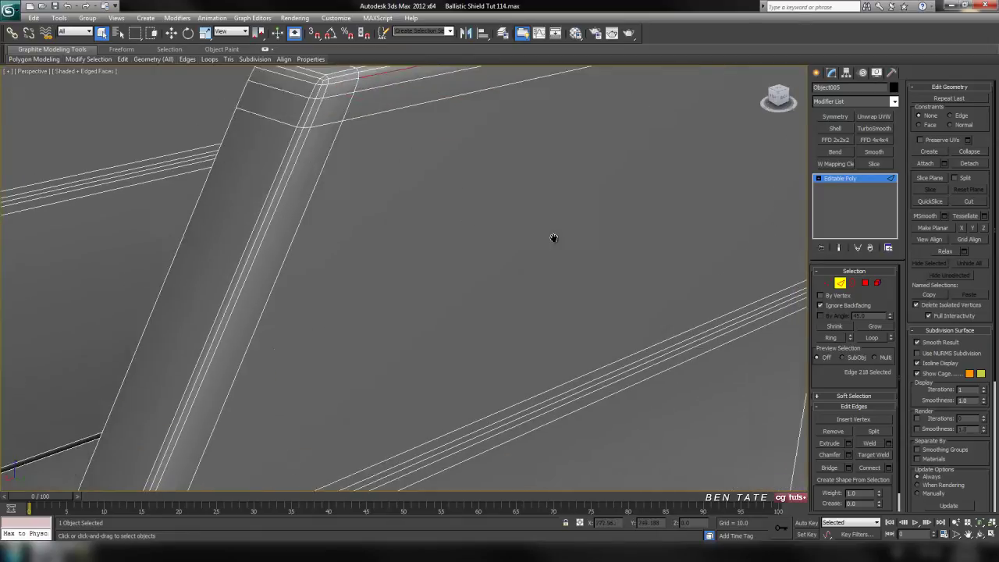
scroll(502, 341, "down", 5)
scroll(456, 281, "up", 3)
left_click(425, 256)
left_click(423, 274, "ctrl")
middle_click_drag(330, 333, 475, 274, "alt")
left_click(451, 348, "ctrl")
left_click(439, 364, "ctrl")
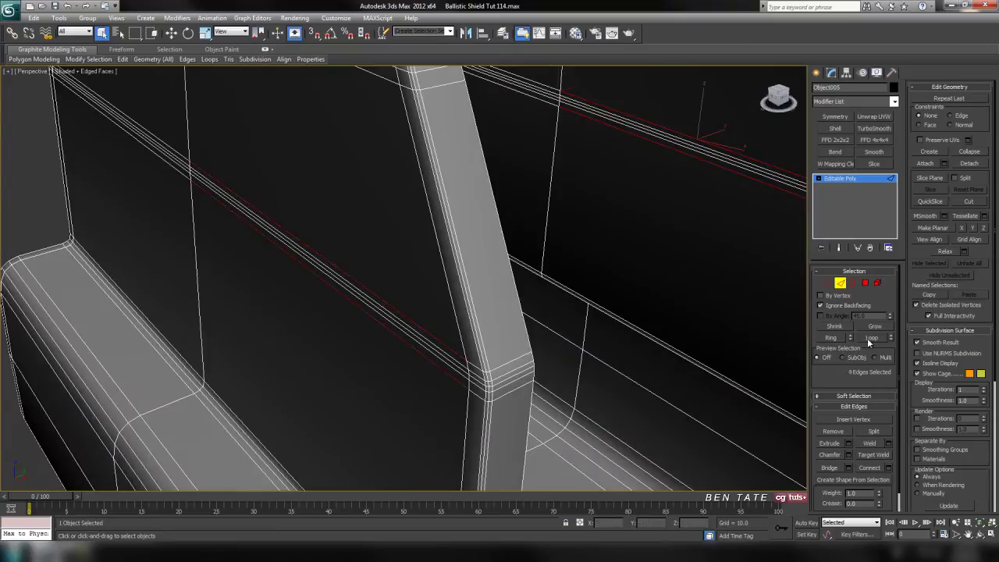
left_click(872, 337)
scroll(621, 355, "down", 6)
key("F4")
left_click(582, 372)
middle_click_drag(582, 372, 537, 364, "alt")
Try removing the support edge loops that border the bracket's end profiles, and undo the removal.
key("F4")
scroll(537, 363, "up", 4)
middle_click_drag(432, 265, 425, 400)
left_click(360, 290)
middle_click_drag(359, 290, 700, 249, "alt")
left_click(882, 336)
middle_click_drag(694, 362, 664, 346, "alt")
scroll(679, 348, "down", 3)
key("F4")
key("ctrl+BackSpace")
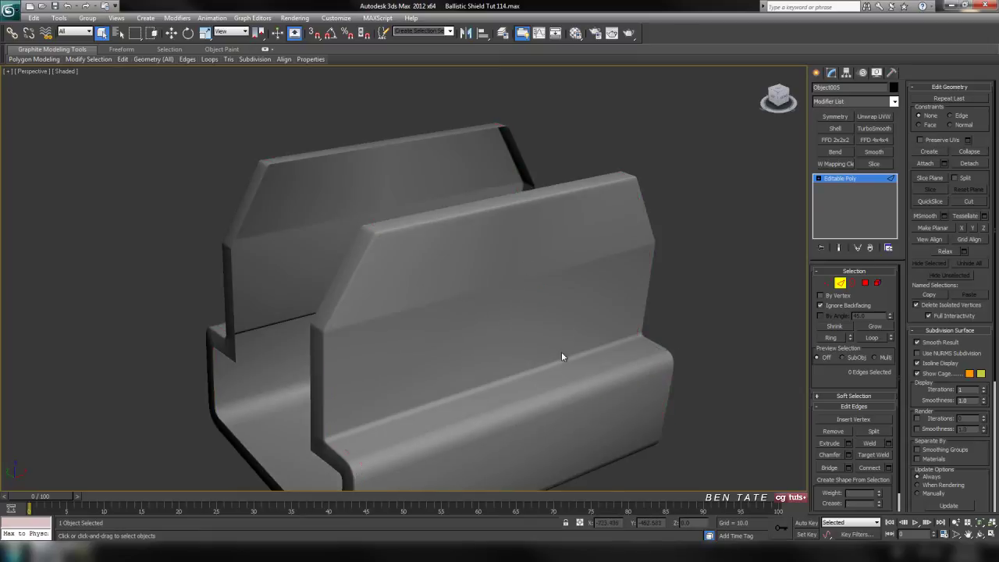
key("ctrl+z")
middle_click_drag(577, 380, 536, 352, "alt")
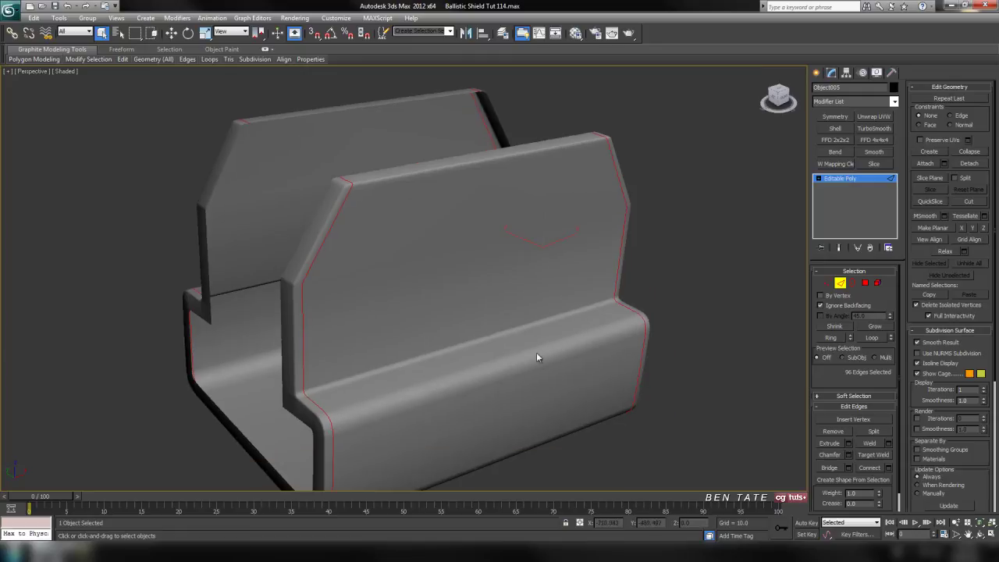
key("F4")
left_click(684, 396)
Exit the bracket's edge editing and unhide all objects in the scene.
middle_click_drag(506, 392, 462, 475, "alt")
scroll(531, 286, "up", 3)
scroll(510, 365, "down", 5)
mouse_move(510, 365)
middle_mouse_down("alt")
mouse_move(467, 311)
mouse_move(468, 372)
mouse_move(480, 349)
mouse_move(523, 375)
middle_mouse_up("alt")
middle_click_drag(535, 290, 553, 315)
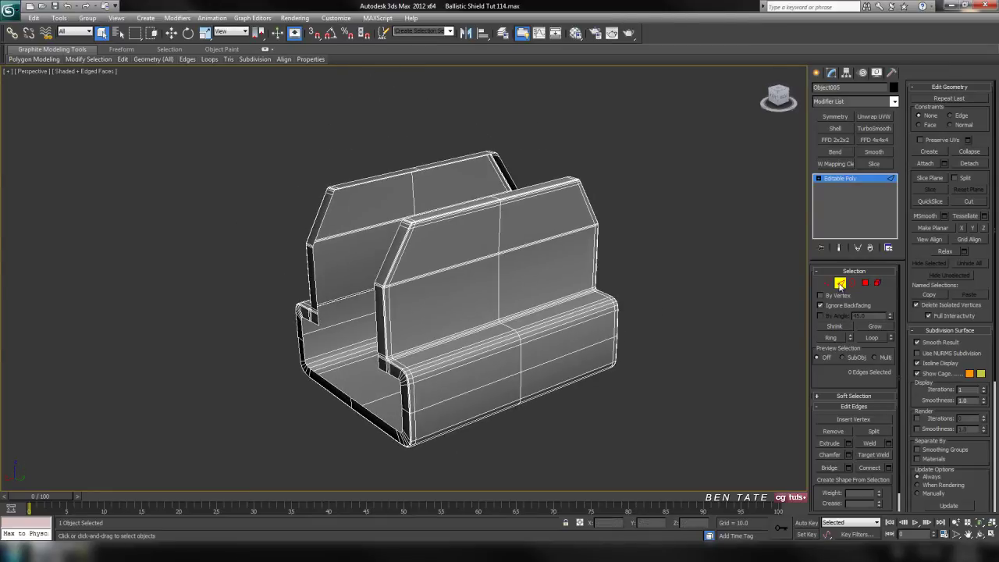
left_click(847, 286)
right_click(640, 278)
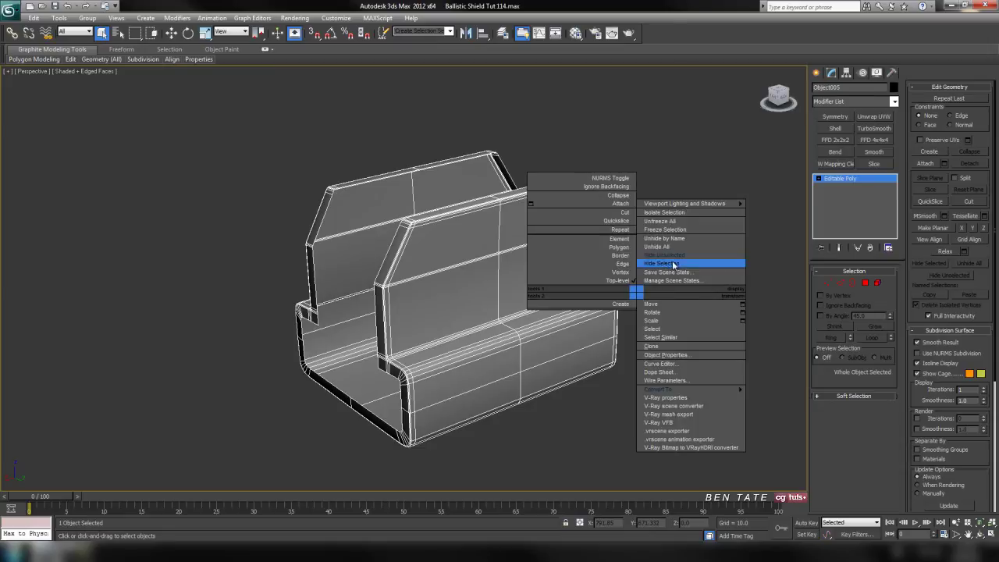
left_click(676, 247)
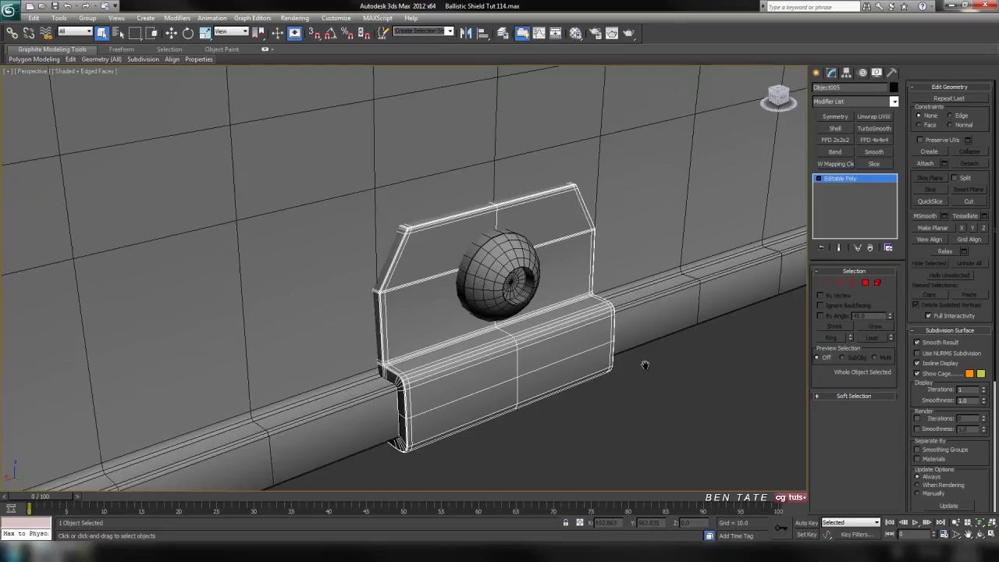
Group the bottom-rim bracket with its front and rear bolts under the name Bottom Bracket.
left_click(490, 286, "ctrl")
middle_click_drag(345, 404, 463, 388, "alt")
left_click(413, 316, "ctrl")
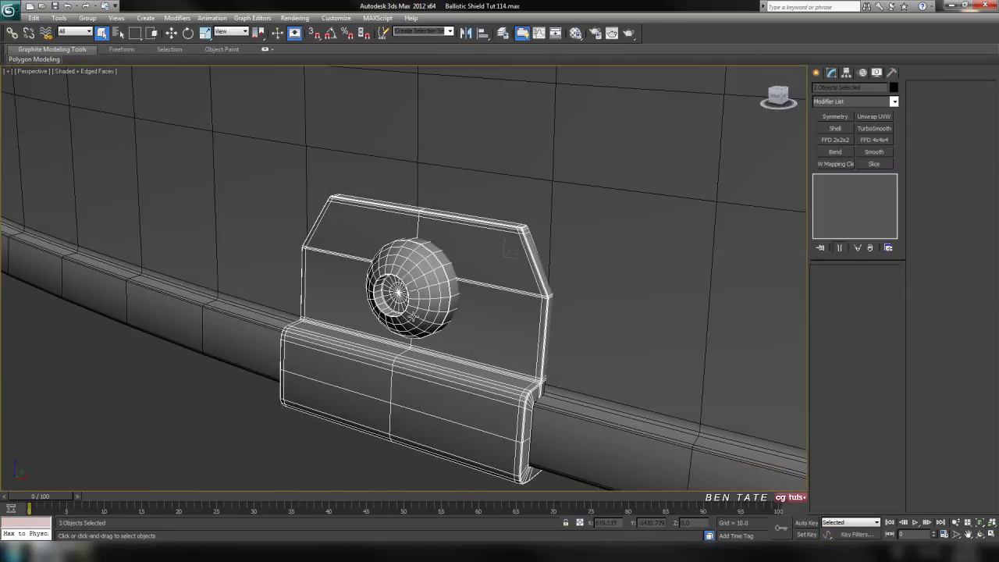
left_click(86, 17)
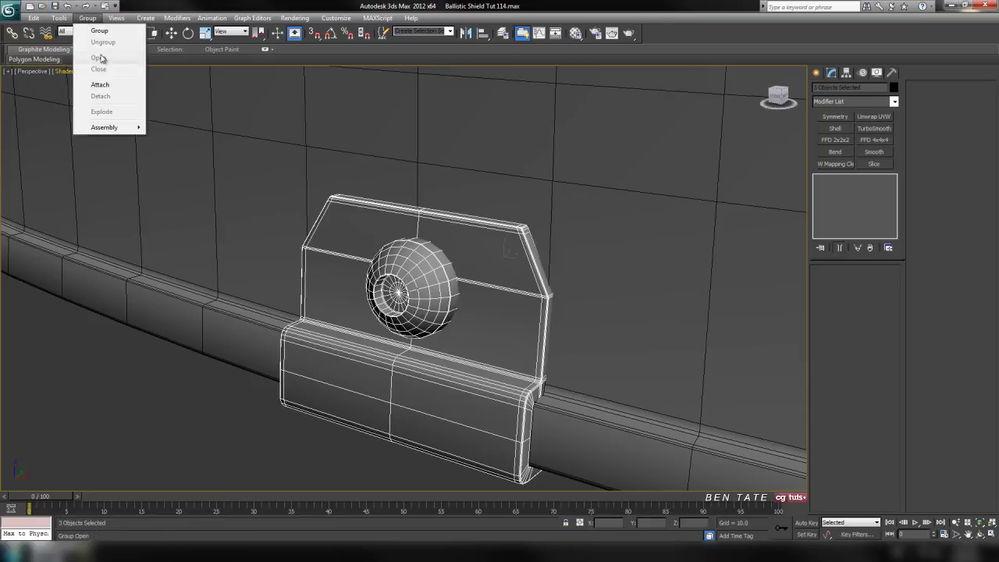
left_click(99, 30)
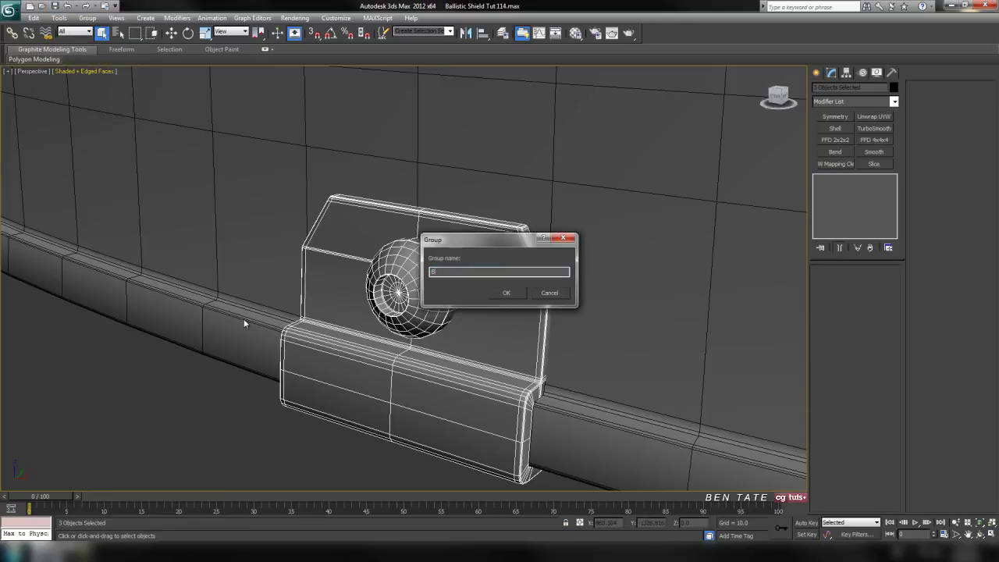
type("Bottom Bracket")
left_click(505, 293)
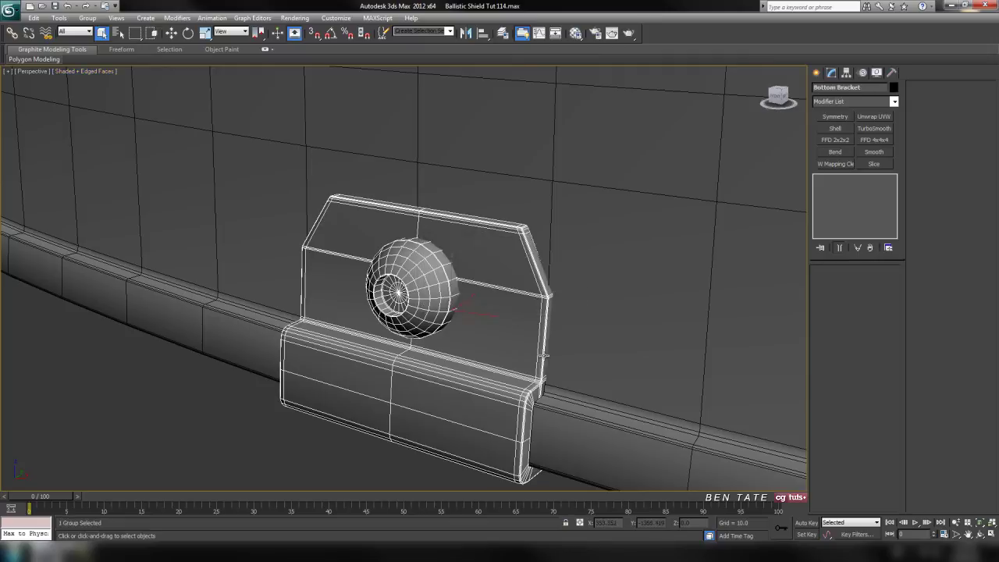
In the Back view, move only the Bottom Bracket group's pivot to X 0, on the shield's vertical centreline.
middle_click_drag(544, 356, 533, 363)
key("alt+w")
right_click(695, 178)
key("alt+w")
key("z")
scroll(613, 300, "down", 10)
middle_click_drag(345, 253, 495, 322)
scroll(468, 304, "down", 2)
middle_click_drag(408, 269, 430, 347)
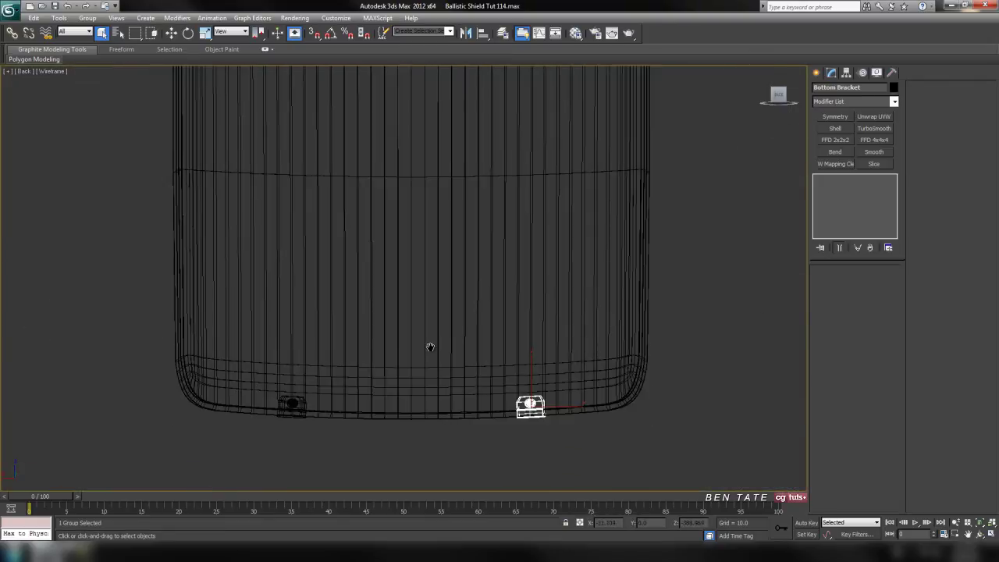
left_click(846, 72)
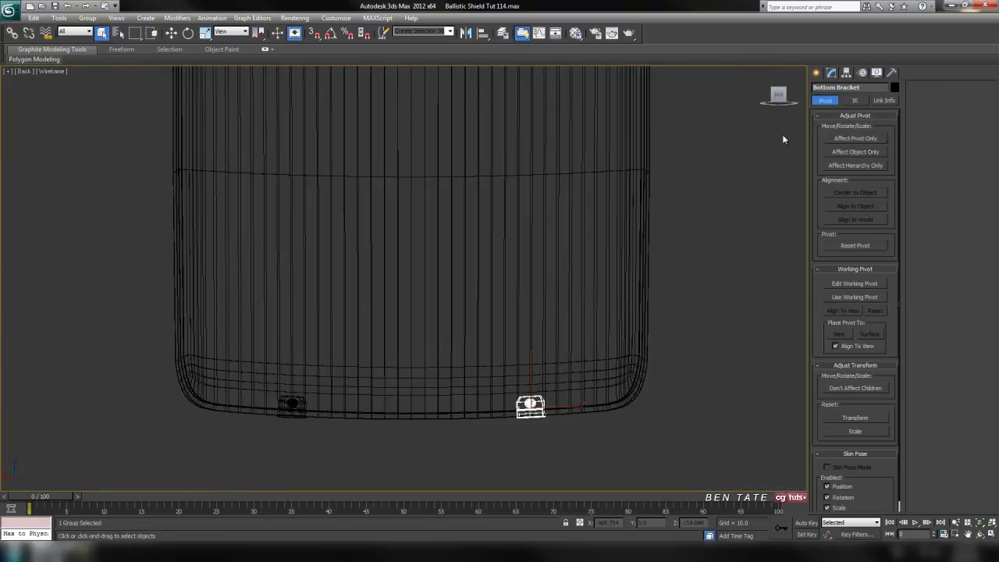
left_click(843, 140)
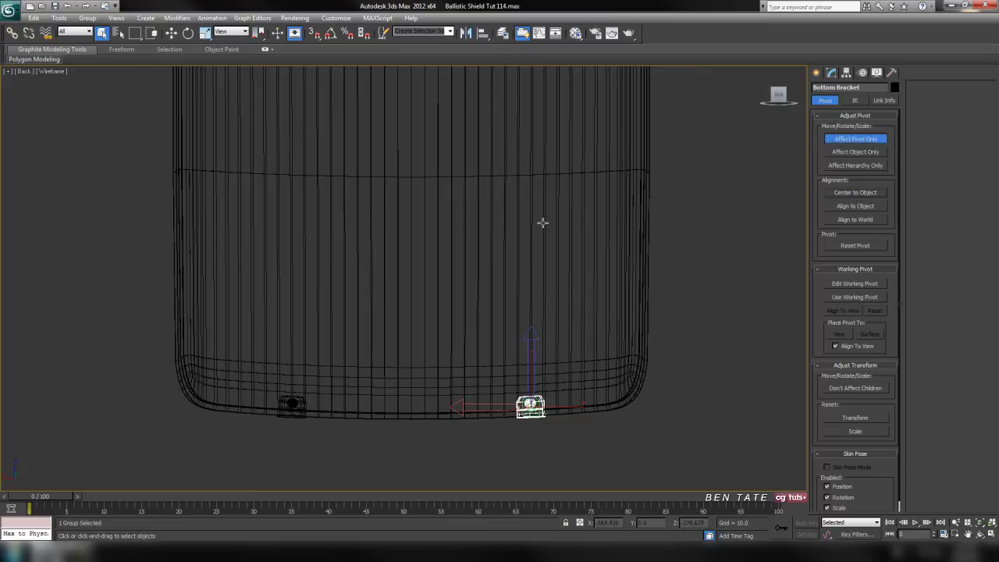
right_click(170, 32)
right_click(487, 257)
left_click(566, 229)
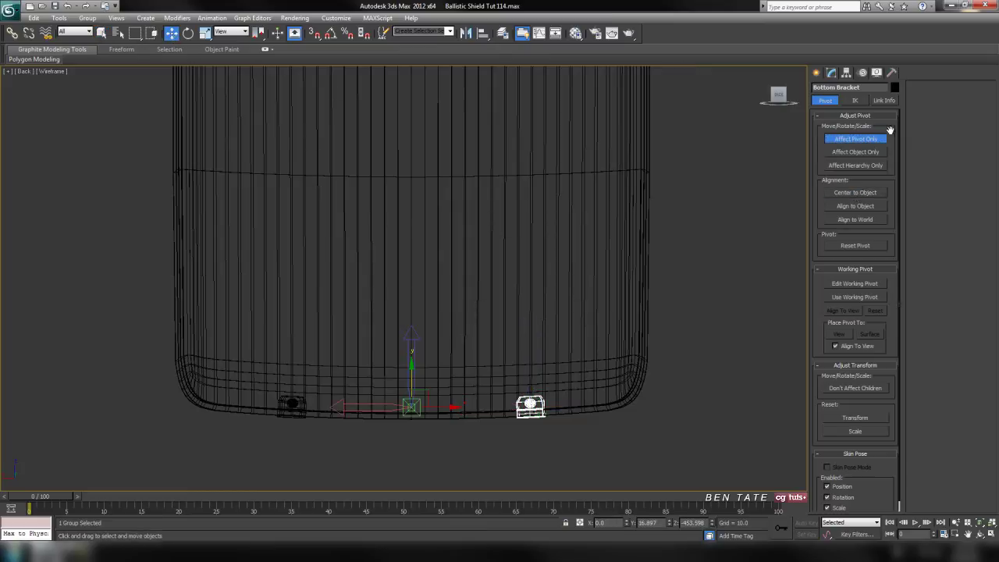
left_click(855, 139)
Mirror the Bottom Bracket group across the X axis as a copy with zero offset.
middle_click_drag(557, 210, 568, 210)
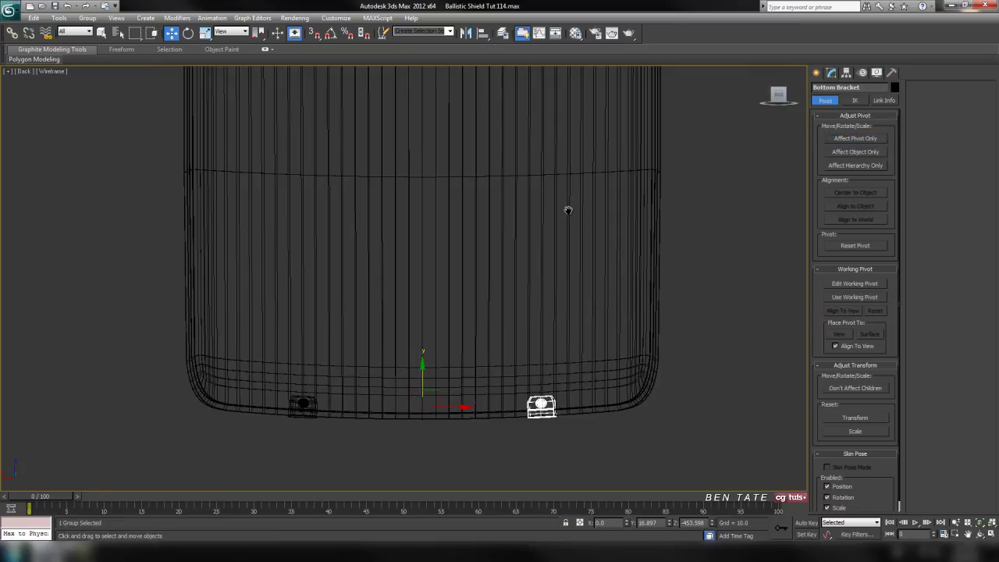
left_click(466, 33)
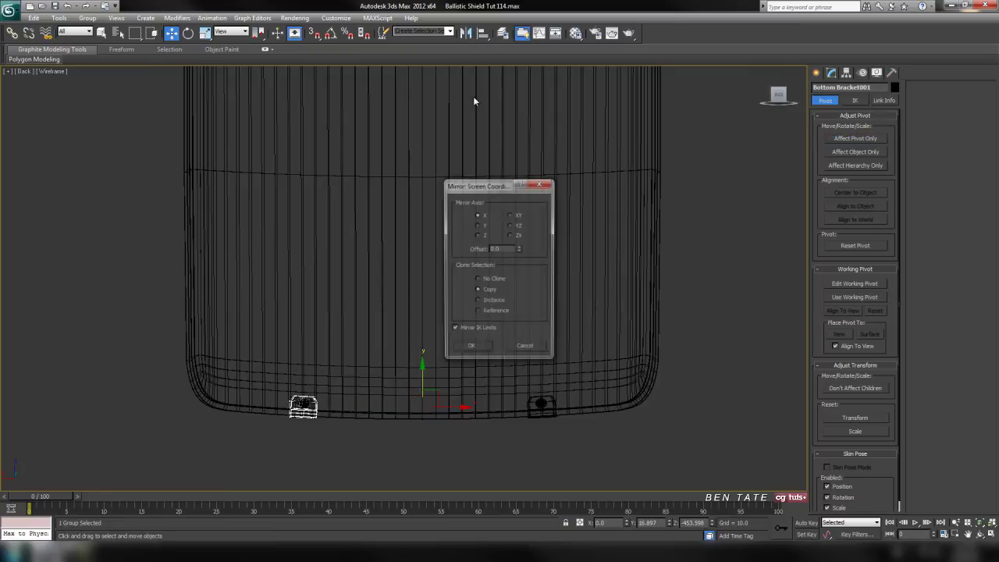
left_click(471, 348)
Delete the old bracket overlapping the mirrored copy, hiding the copy to reach it and unhiding all objects again.
right_click(329, 414)
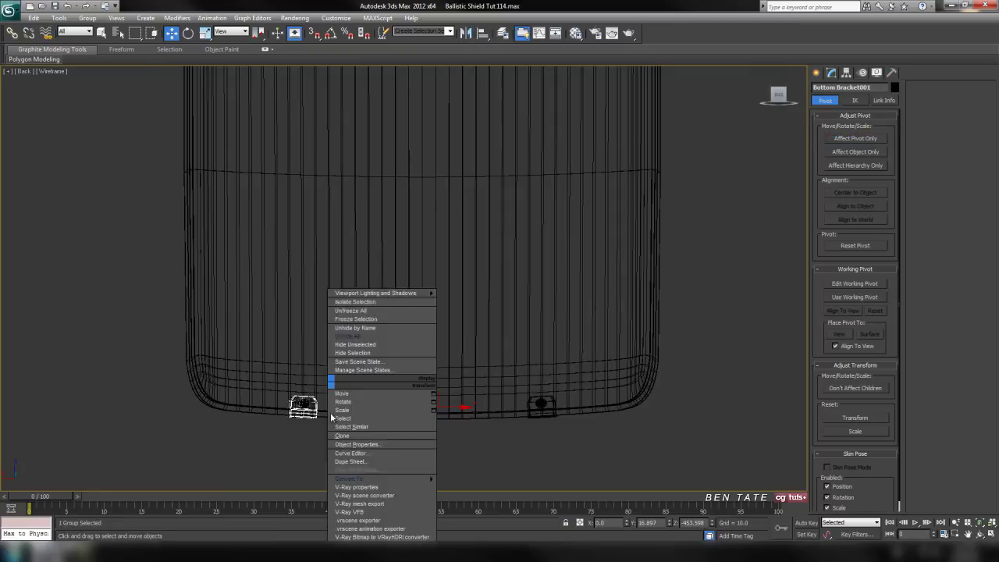
left_click(351, 355)
left_click(315, 415)
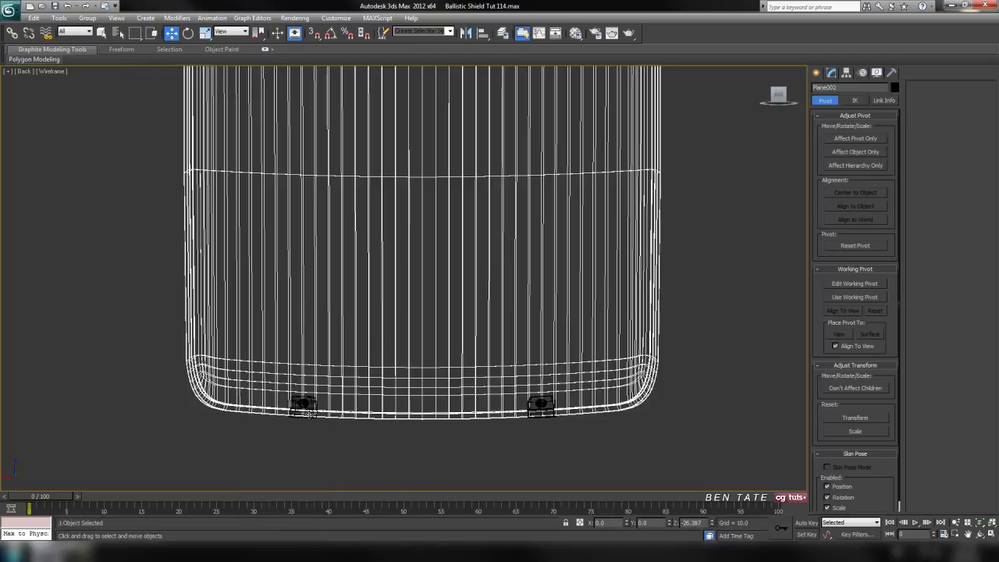
left_click(308, 416)
key("Delete")
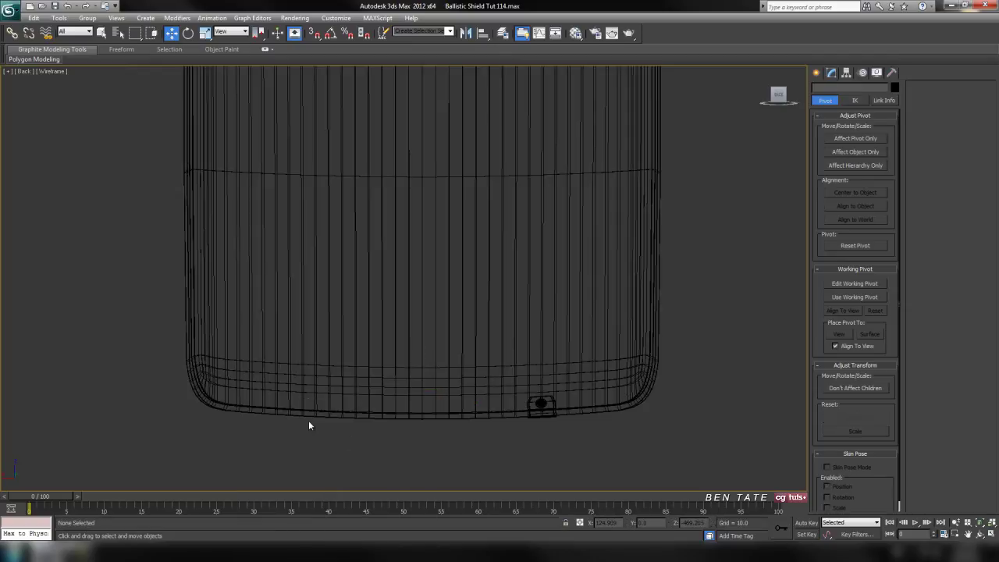
right_click(308, 418)
left_click(346, 345)
Examine the whole shield and its bottom brackets in the Perspective view, both with and without edged faces.
key("alt+w")
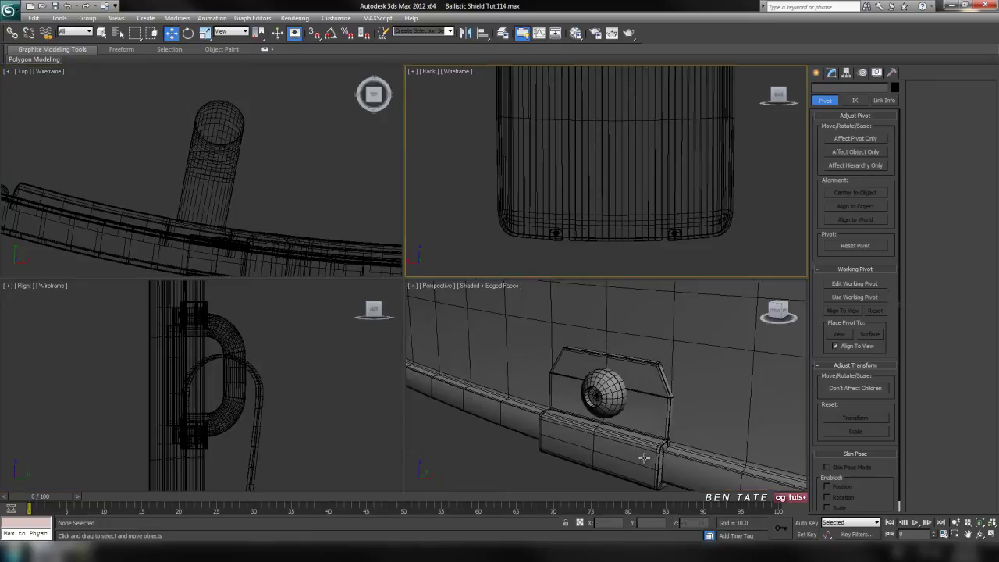
right_click(647, 455)
key("alt+w")
key("z")
middle_click_drag(556, 412, 604, 408, "alt")
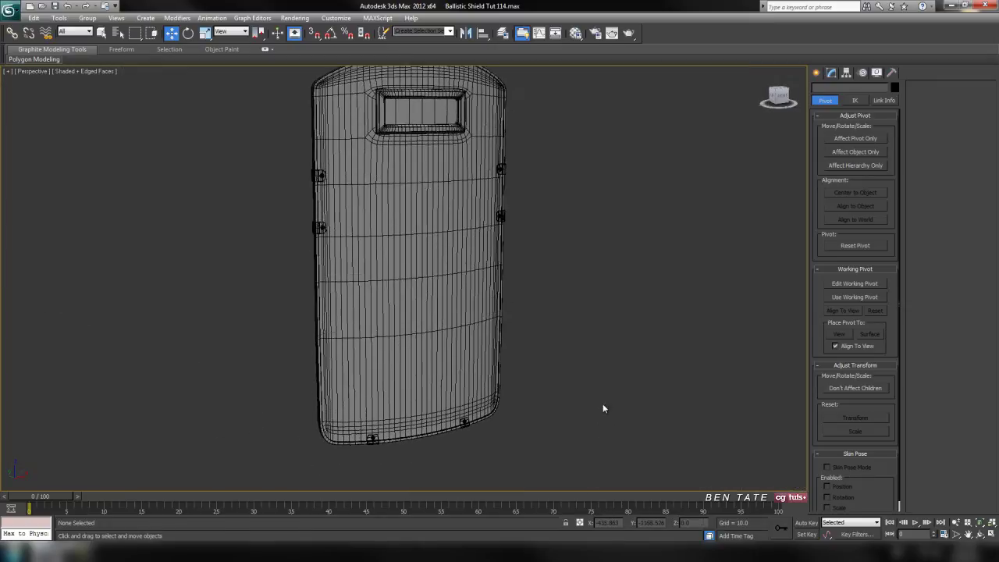
key("F4")
middle_click_drag(577, 442, 573, 281)
scroll(572, 280, "up", 3)
key("F4")
scroll(514, 342, "up", 4)
scroll(512, 342, "down", 6)
middle_click_drag(473, 148, 473, 352)
scroll(475, 320, "down", 3)
scroll(472, 350, "down", 3)
middle_click_drag(464, 312, 486, 342)
scroll(485, 341, "up", 3)
Check the scene's total vertex and face counts in Summary Info, and close the report.
left_click(11, 13)
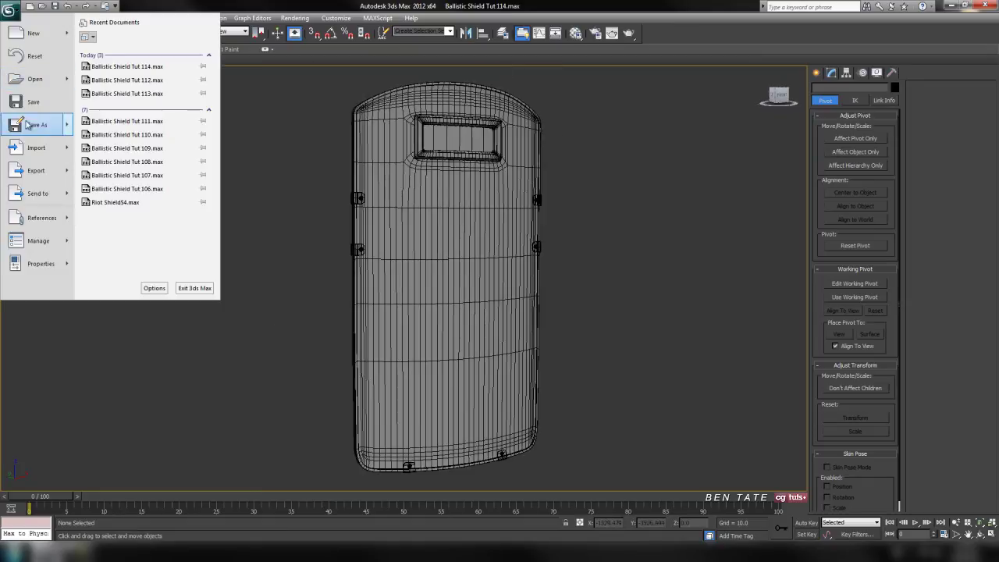
mouse_move(43, 264)
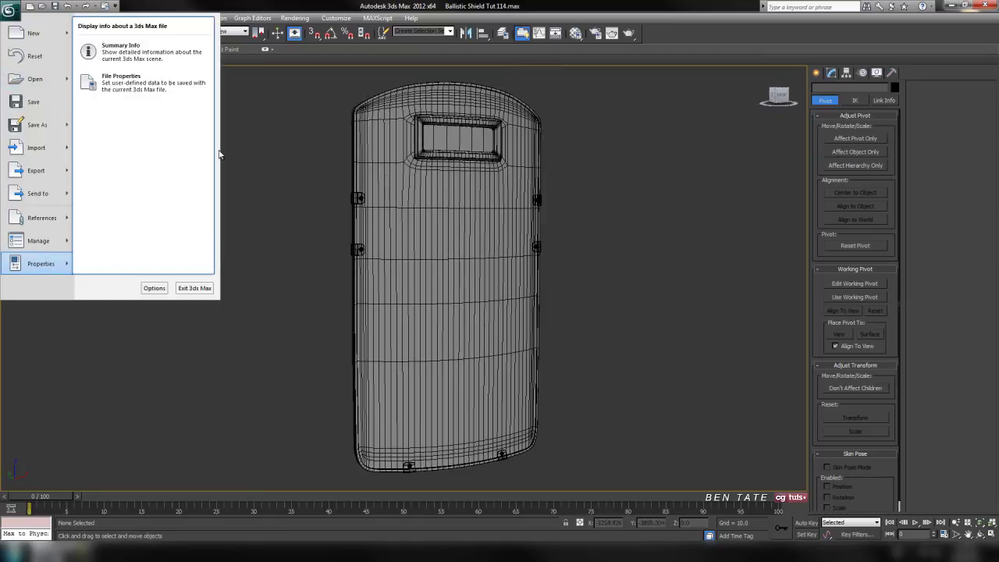
left_click(125, 51)
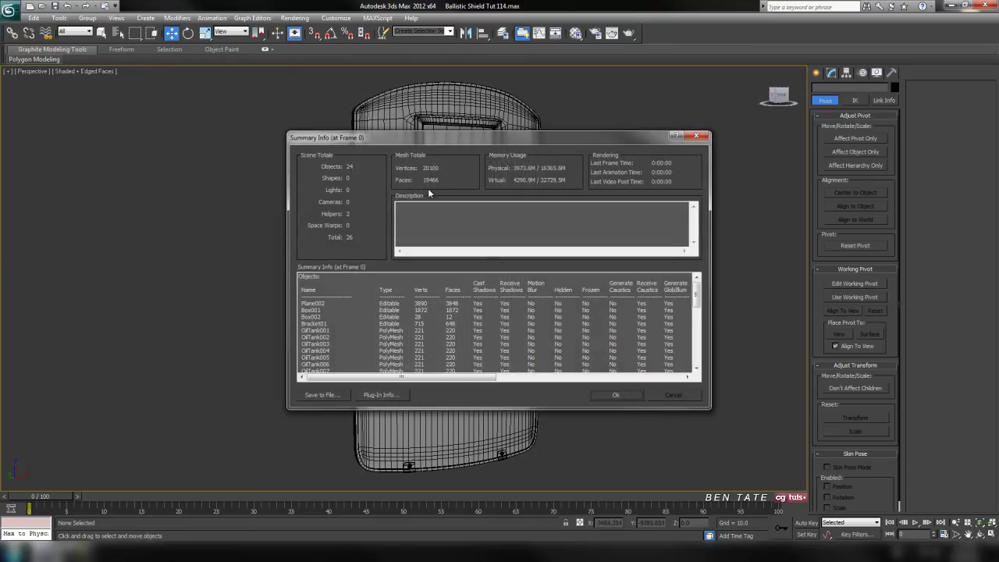
left_click_drag(494, 141, 483, 156)
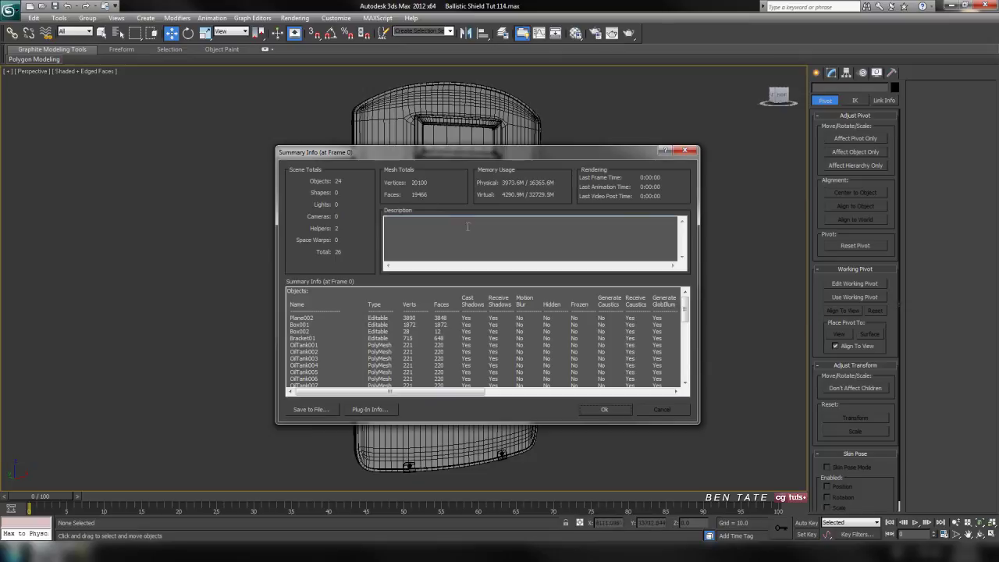
mouse_move(481, 153)
left_mouse_down()
mouse_move(479, 189)
mouse_move(474, 146)
left_mouse_up()
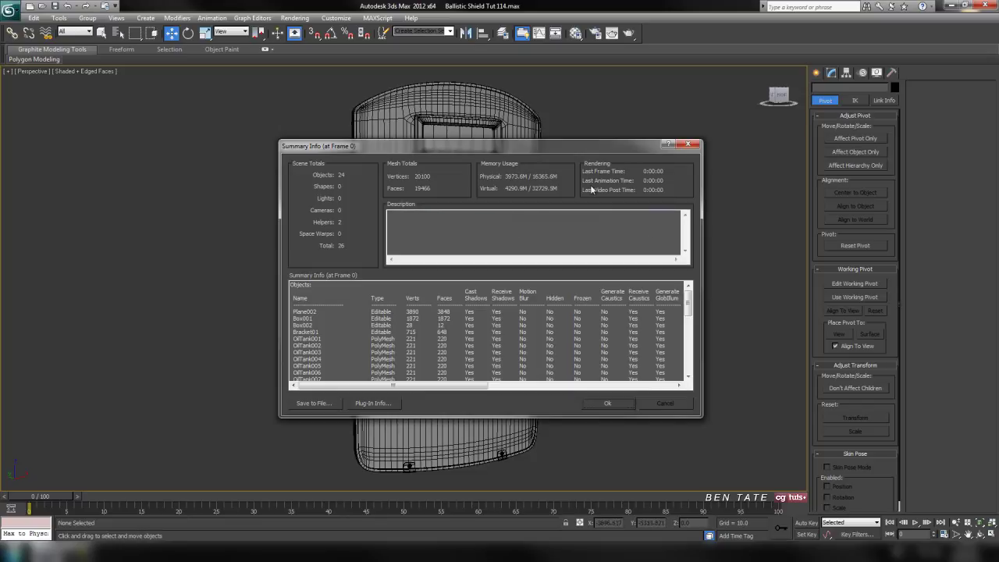
left_click(690, 146)
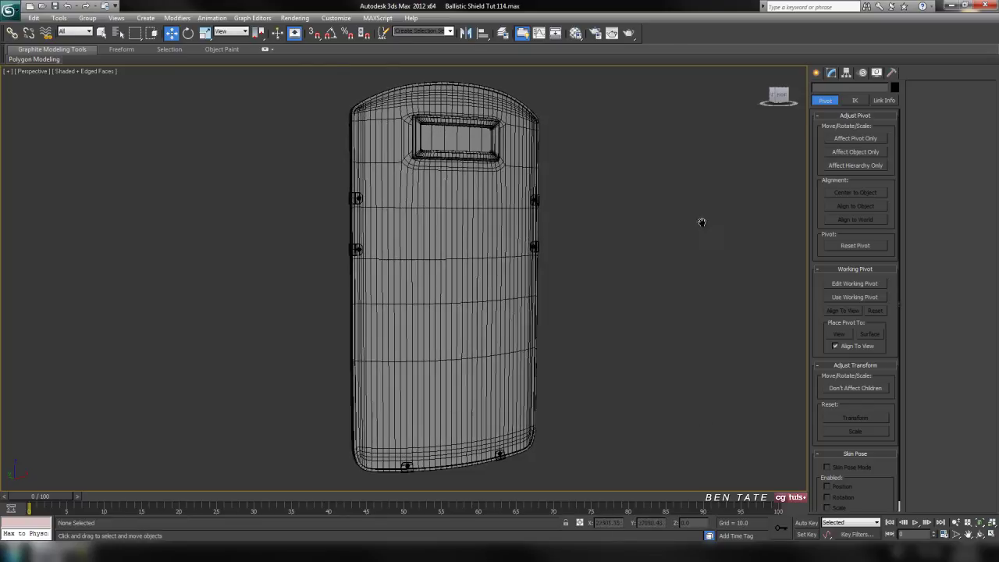